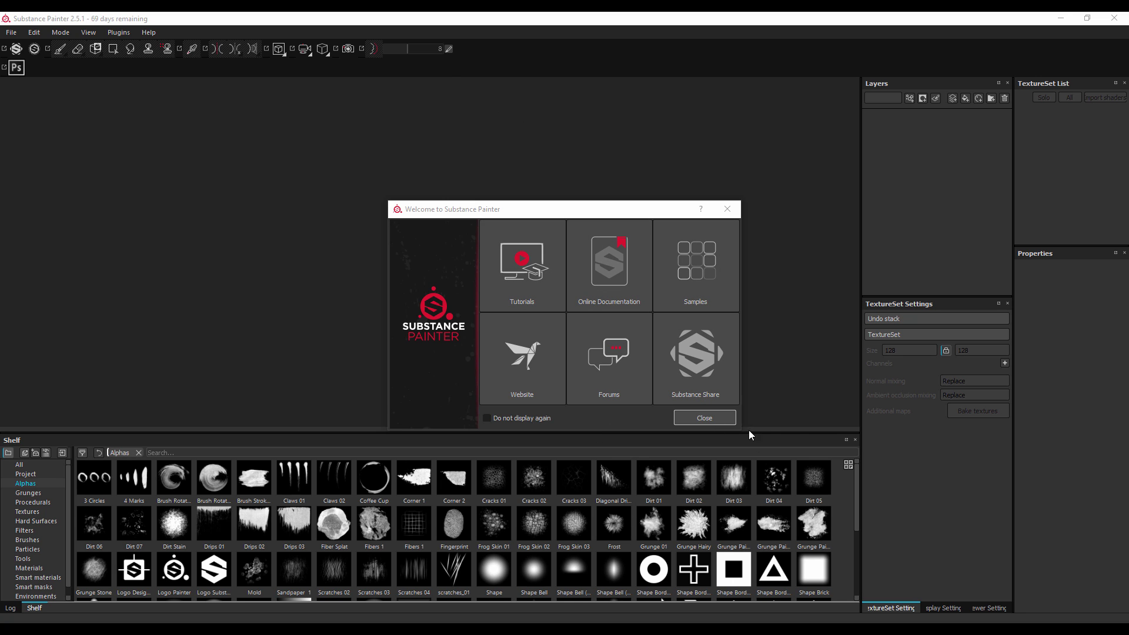
- Dismiss the Substance Painter welcome screen and show the File menu
{"action": "left_click", "coordinate": [706, 418]}
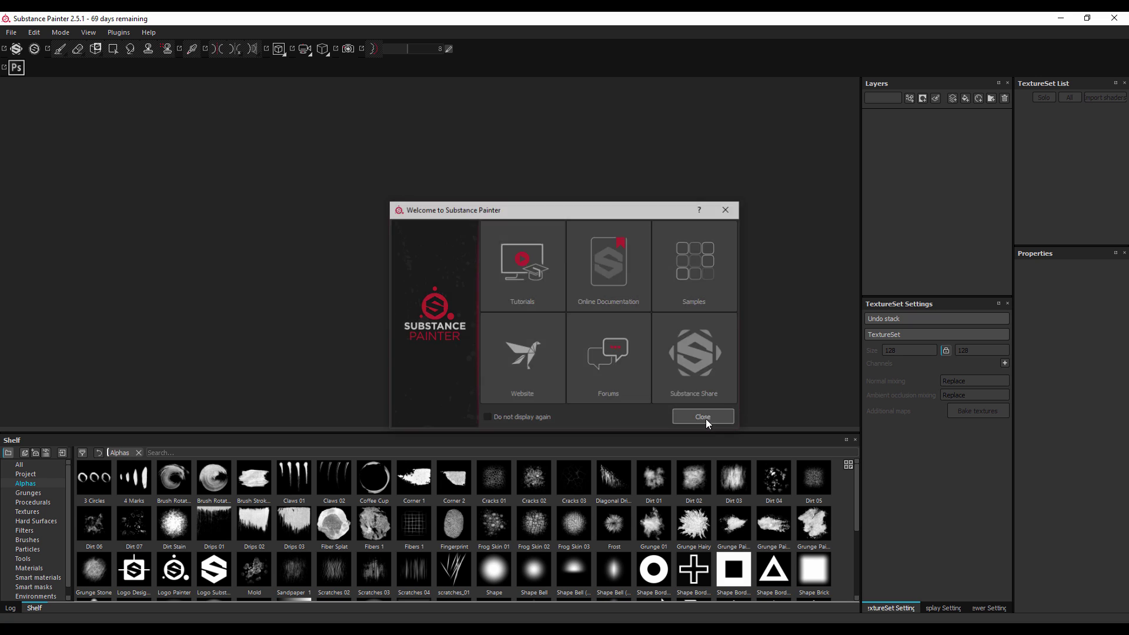
{"action": "left_click", "coordinate": [11, 33]}
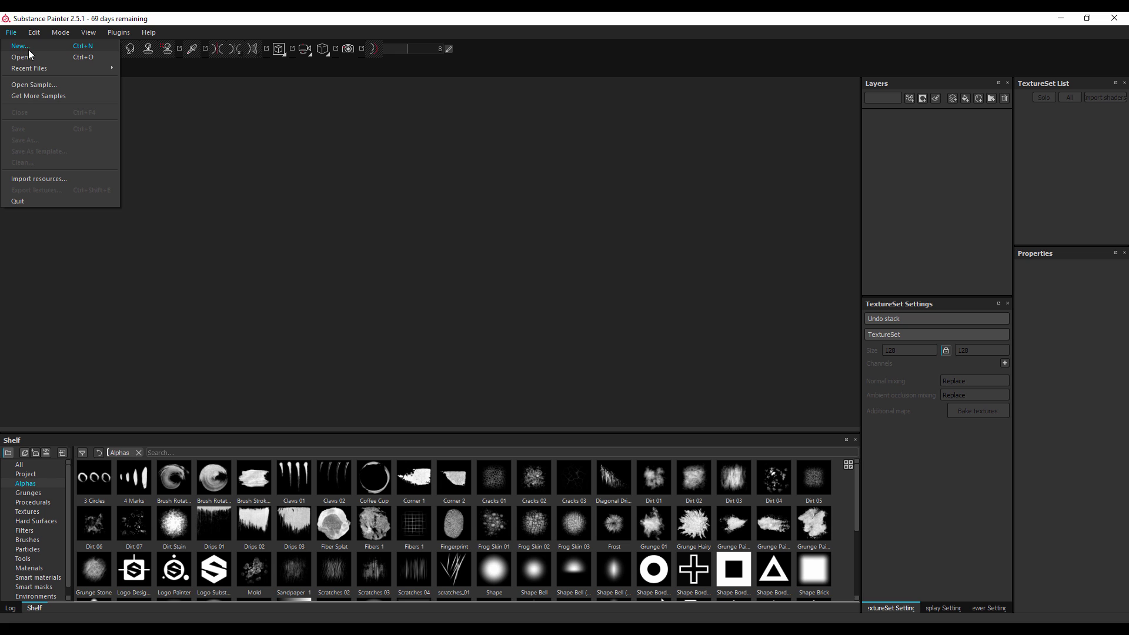
- Create a new project using COHETE_01.FBX as the mesh
{"action": "left_click", "coordinate": [21, 46]}
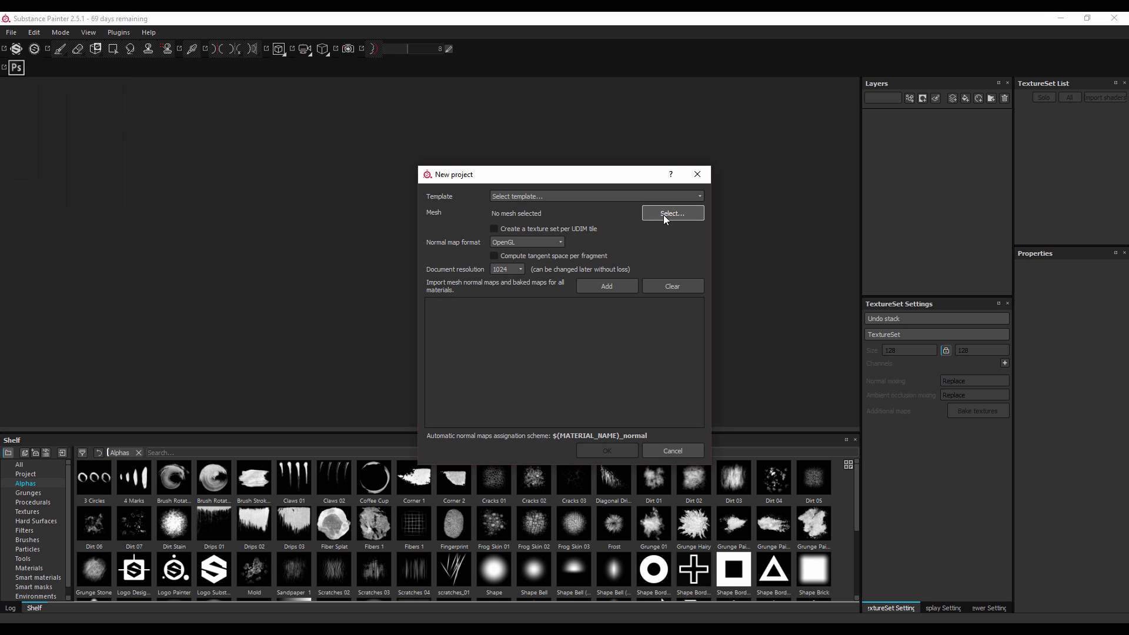
{"action": "left_click", "coordinate": [663, 214]}
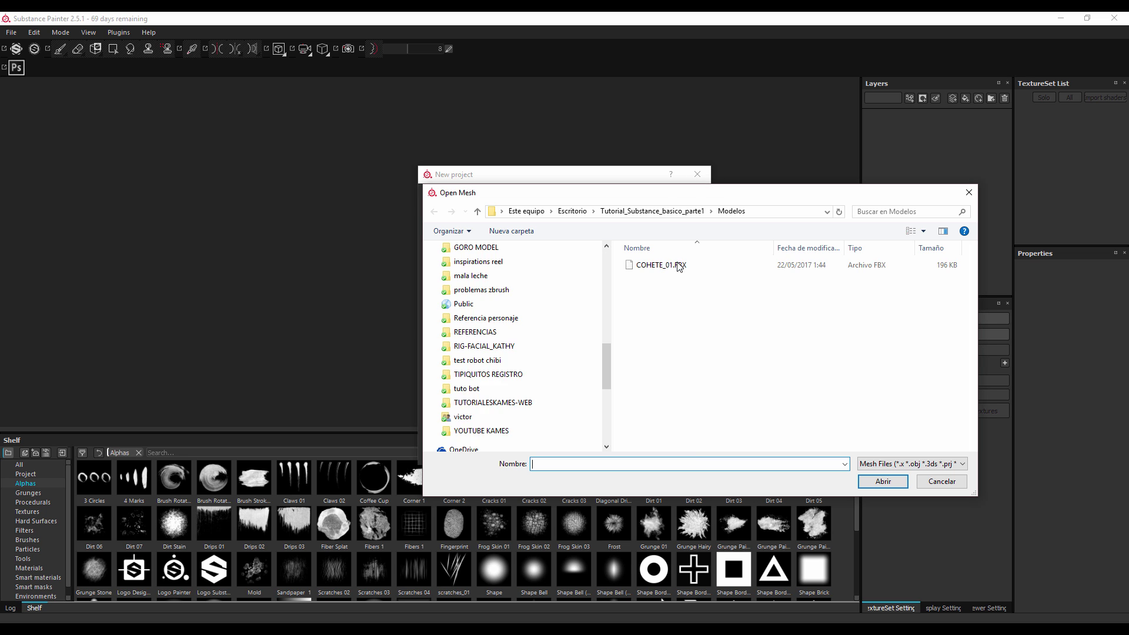
{"action": "left_click", "coordinate": [667, 266]}
{"action": "left_click", "coordinate": [895, 483]}
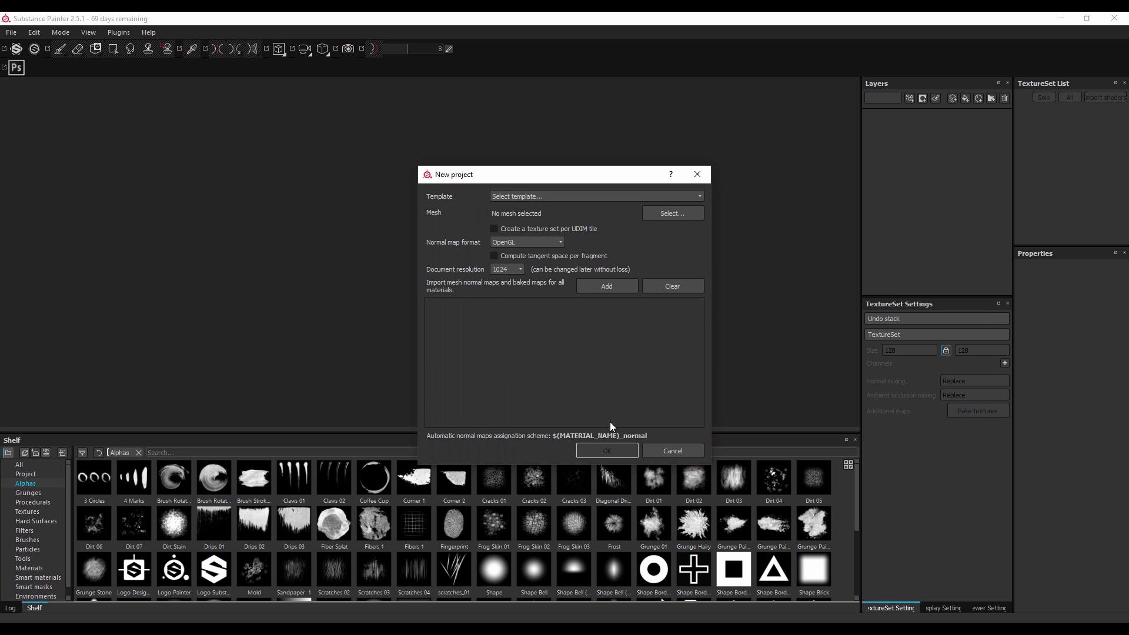
{"action": "left_click", "coordinate": [608, 450]}
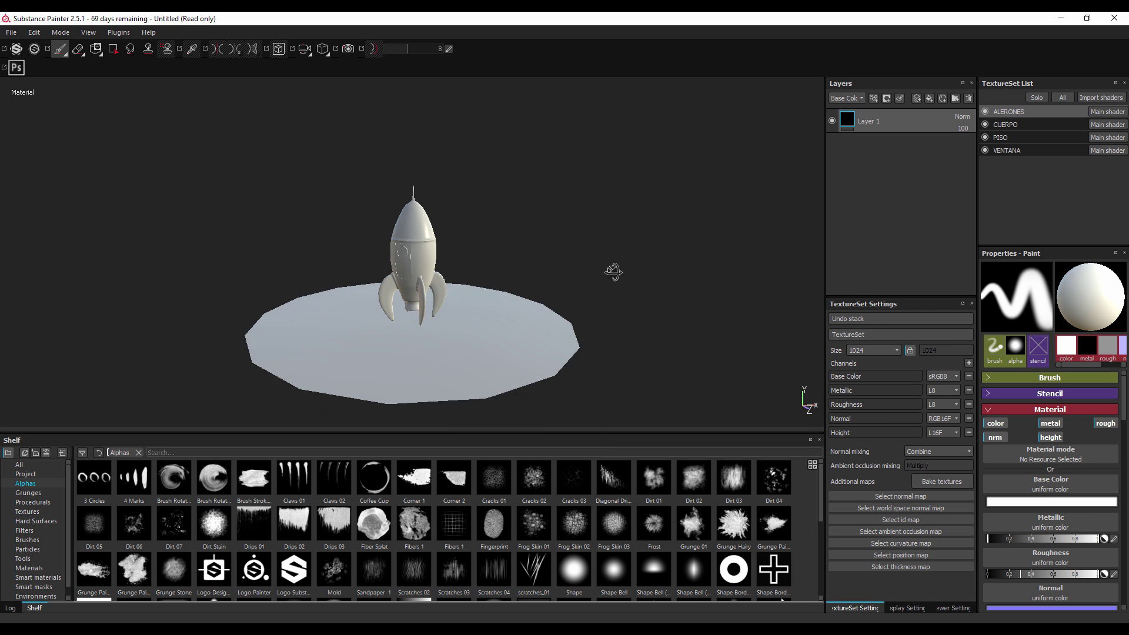
{"action": "scroll", "coordinate": [371, 214], "scroll_direction": "up", "scroll_amount": 5}
{"action": "scroll", "coordinate": [500, 231], "scroll_direction": "down", "scroll_amount": 2}
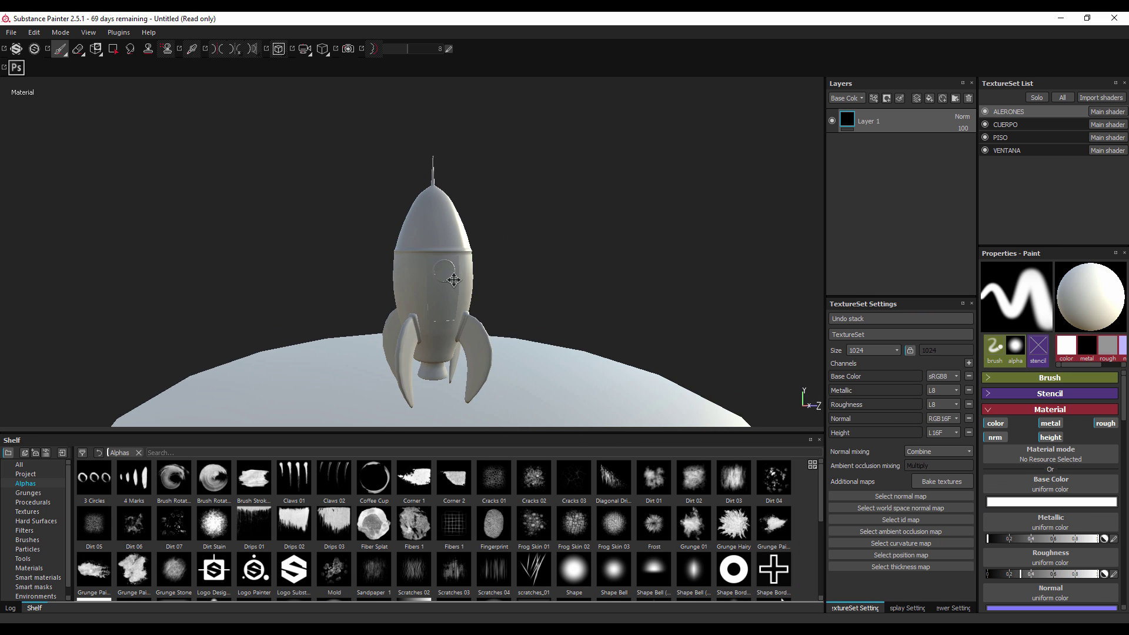
{"action": "left_click_drag", "start_coordinate": [500, 232], "coordinate": [517, 220], "text": "alt"}
{"action": "right_click_drag", "start_coordinate": [518, 220], "coordinate": [508, 400], "text": "alt"}
{"action": "mouse_move", "coordinate": [507, 400]}
{"action": "left_mouse_down", "text": "alt"}
{"action": "mouse_move", "coordinate": [451, 247]}
{"action": "mouse_move", "coordinate": [529, 259]}
{"action": "left_mouse_up", "text": "alt"}
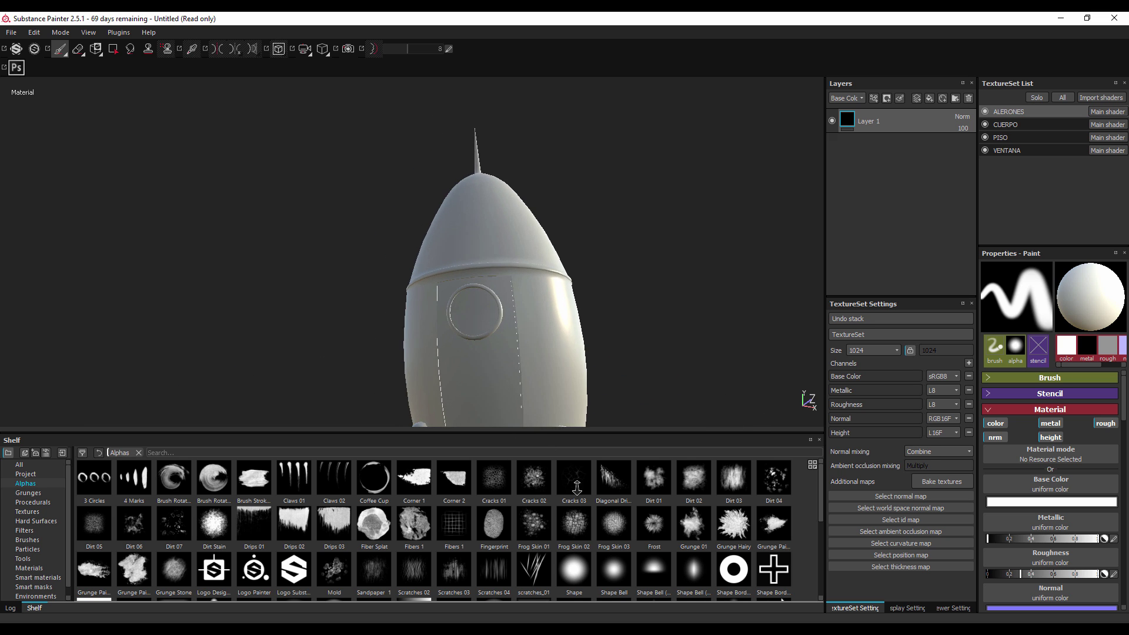
{"action": "scroll", "coordinate": [588, 270], "scroll_direction": "up", "scroll_amount": 4}
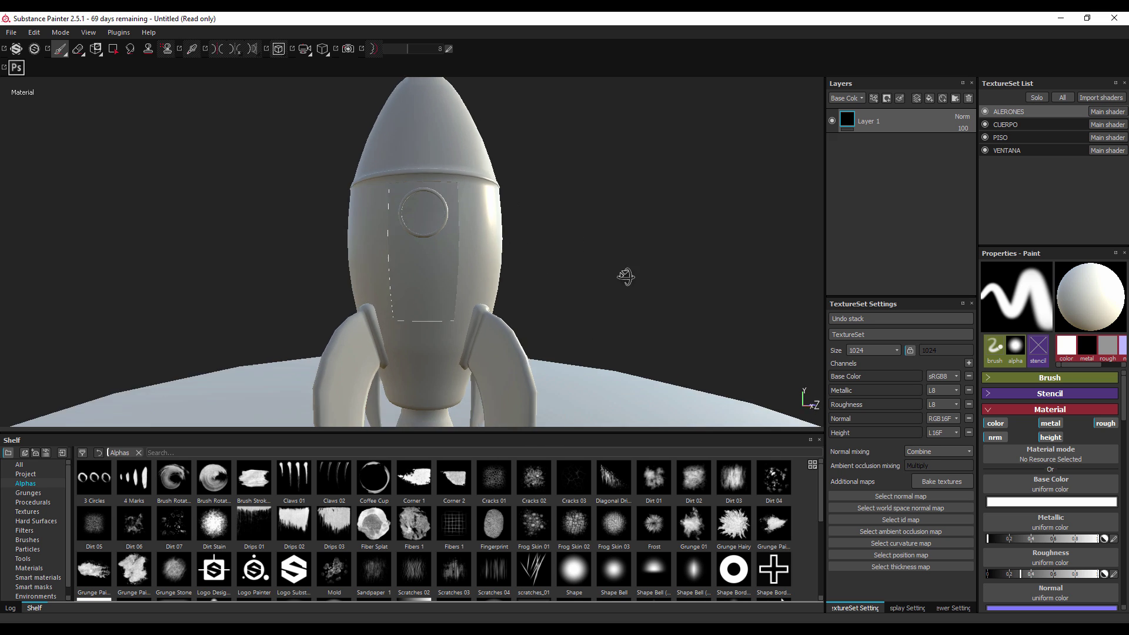
{"action": "left_click_drag", "start_coordinate": [626, 277], "coordinate": [652, 287], "text": "alt"}
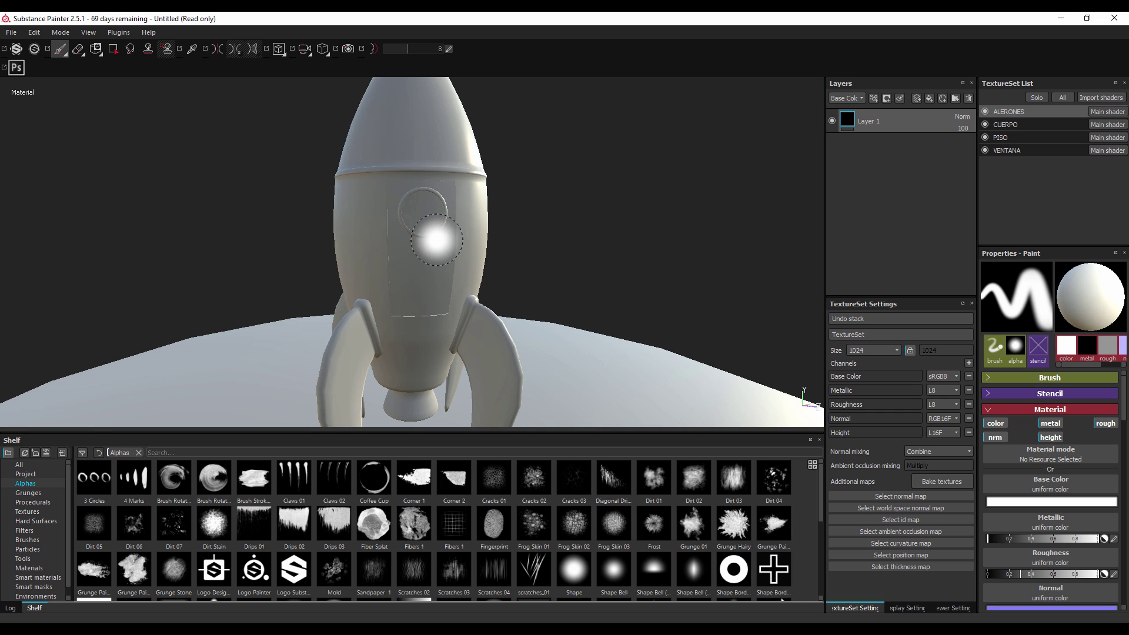
{"action": "mouse_move", "coordinate": [462, 306]}
{"action": "right_mouse_down", "text": "alt"}
{"action": "mouse_move", "coordinate": [415, 189]}
{"action": "mouse_move", "coordinate": [431, 192]}
{"action": "right_mouse_up", "text": "alt"}
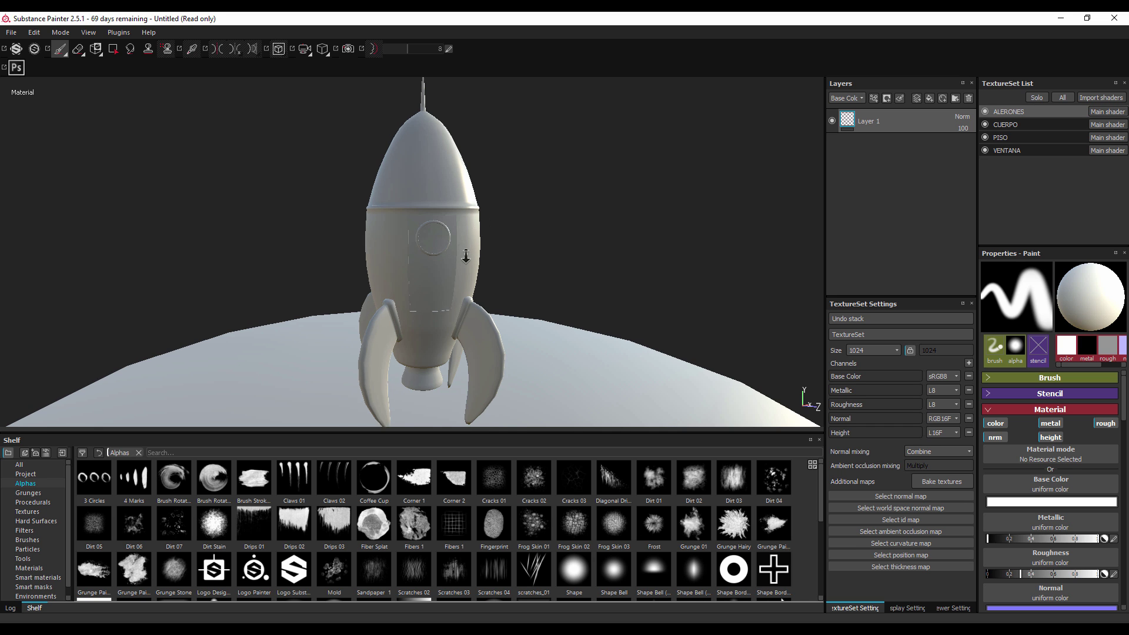
{"action": "mouse_move", "coordinate": [458, 236]}
{"action": "right_mouse_down", "text": "alt"}
{"action": "mouse_move", "coordinate": [452, 226]}
{"action": "mouse_move", "coordinate": [517, 211]}
{"action": "mouse_move", "coordinate": [537, 194]}
{"action": "mouse_move", "coordinate": [552, 232]}
{"action": "mouse_move", "coordinate": [423, 199]}
{"action": "mouse_move", "coordinate": [435, 218]}
{"action": "right_mouse_up", "text": "alt"}
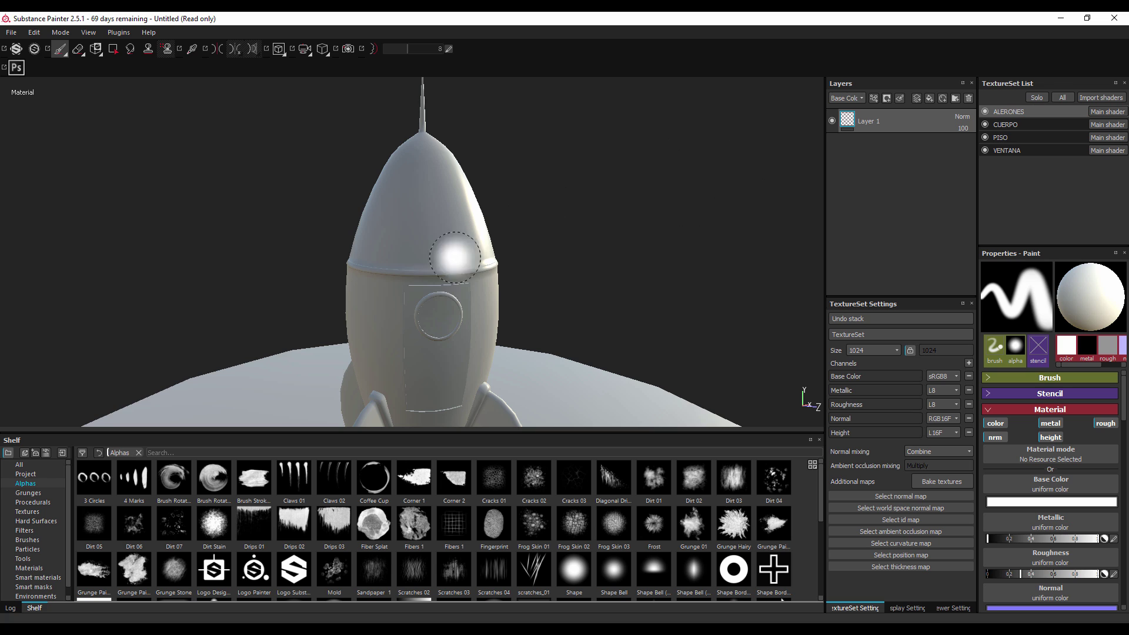
{"action": "right_click_drag", "start_coordinate": [454, 259], "coordinate": [493, 238], "text": "alt"}
{"action": "middle_click_drag", "start_coordinate": [503, 194], "coordinate": [554, 231], "text": "alt"}
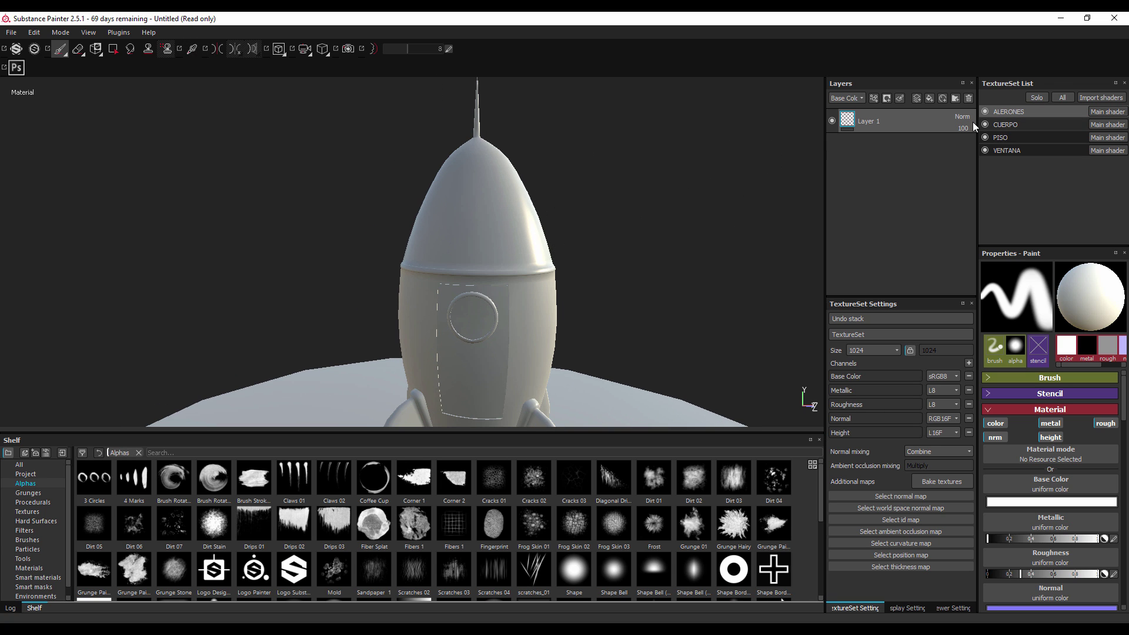
- Add a fill layer on the fins with a dark red base colour
{"action": "left_click", "coordinate": [929, 99]}
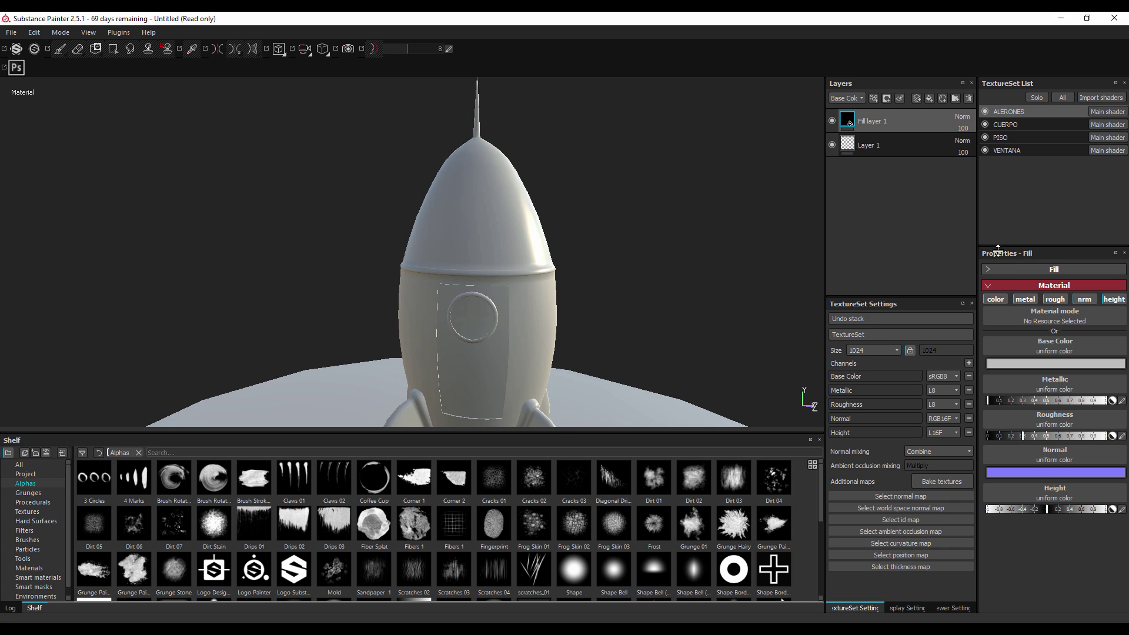
{"action": "left_click", "coordinate": [1046, 364]}
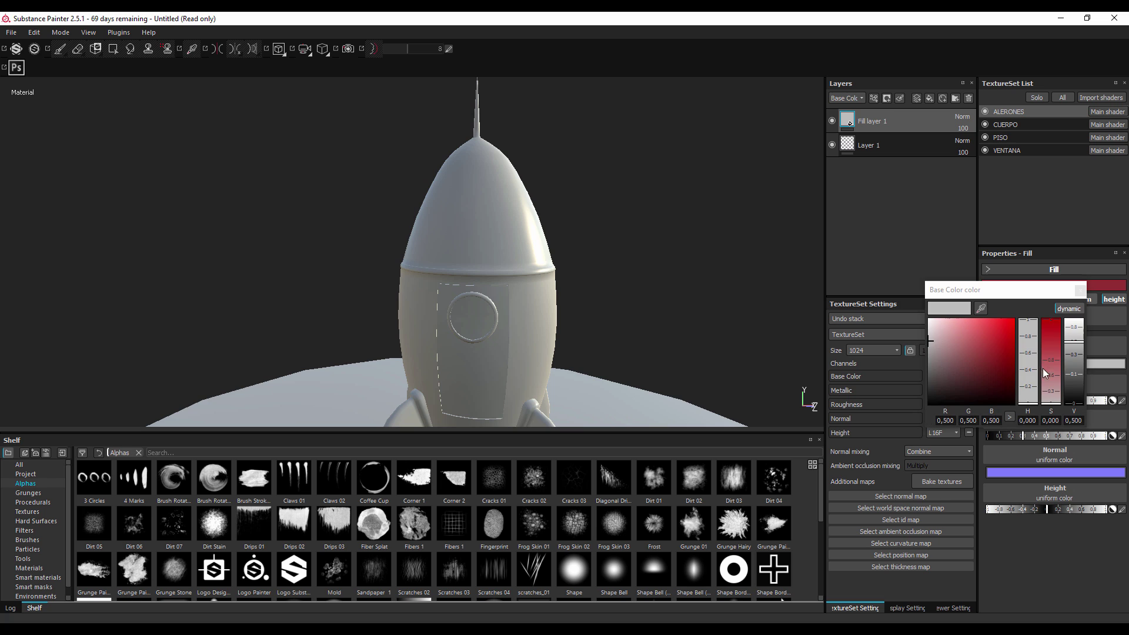
{"action": "left_click", "coordinate": [999, 360]}
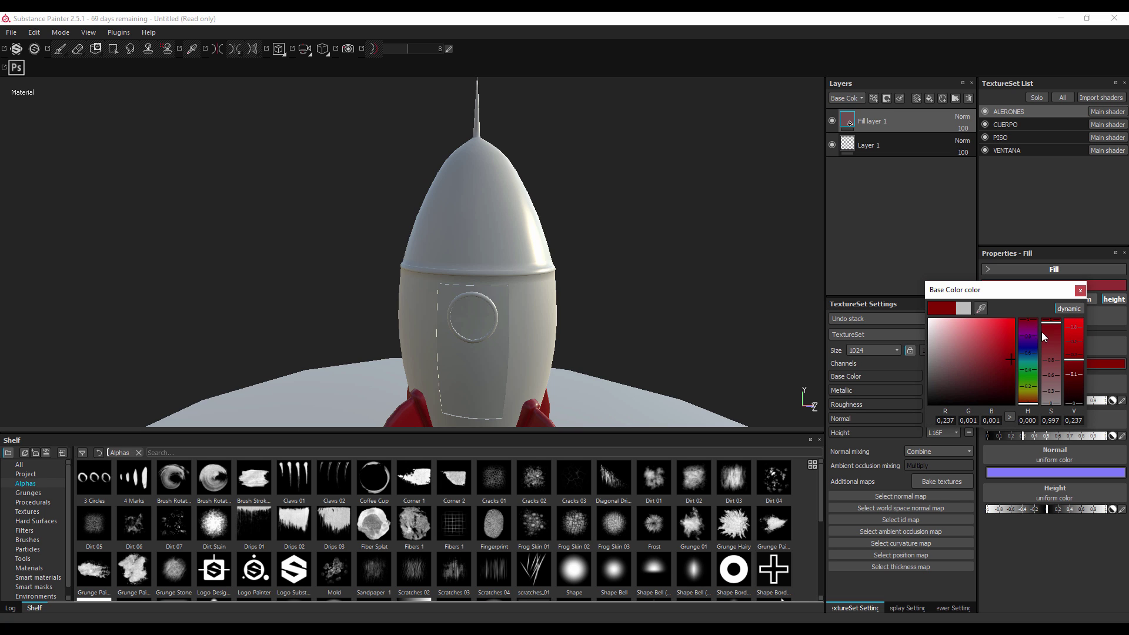
{"action": "left_click", "coordinate": [1080, 290]}
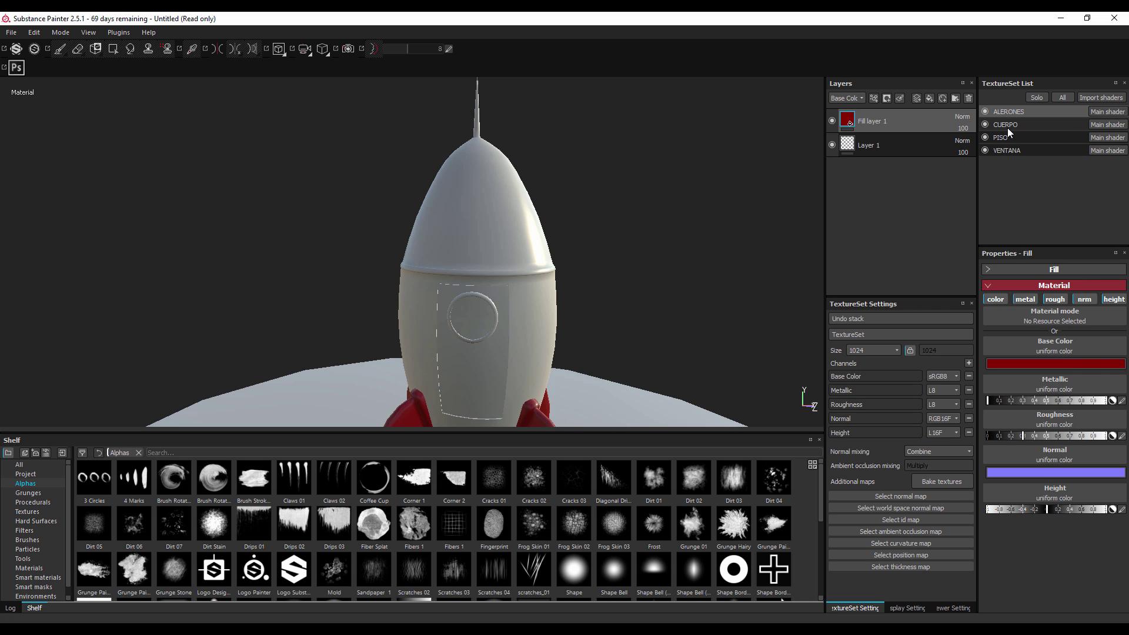
- On the CUERPO texture set, add a dark red fill layer named 'color base'
{"action": "left_click", "coordinate": [1004, 125]}
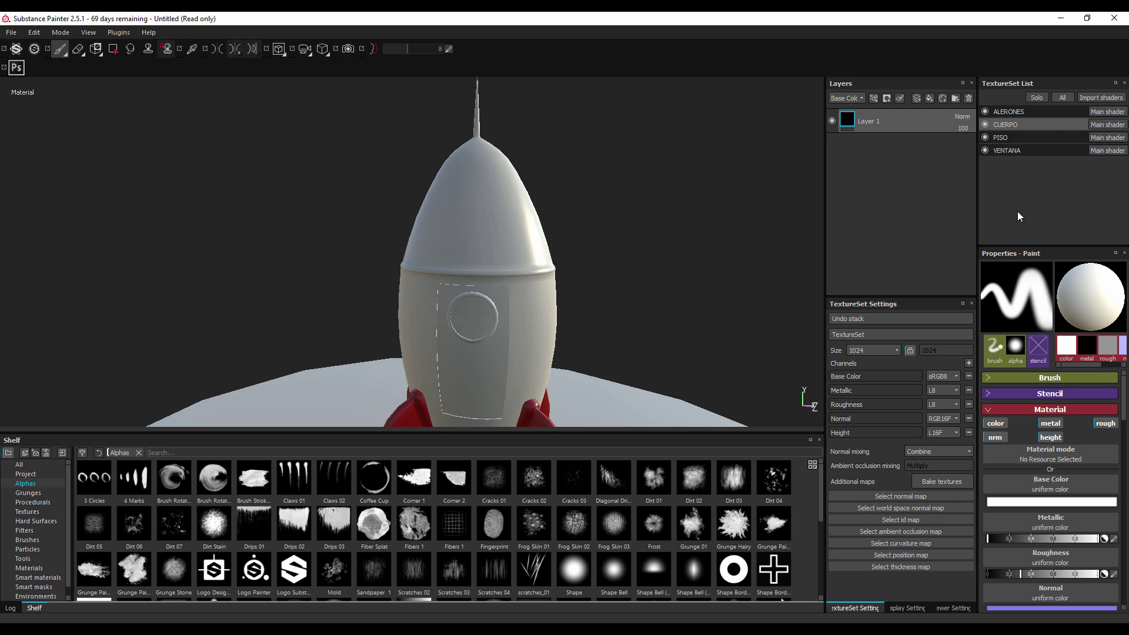
{"action": "left_click", "coordinate": [929, 98]}
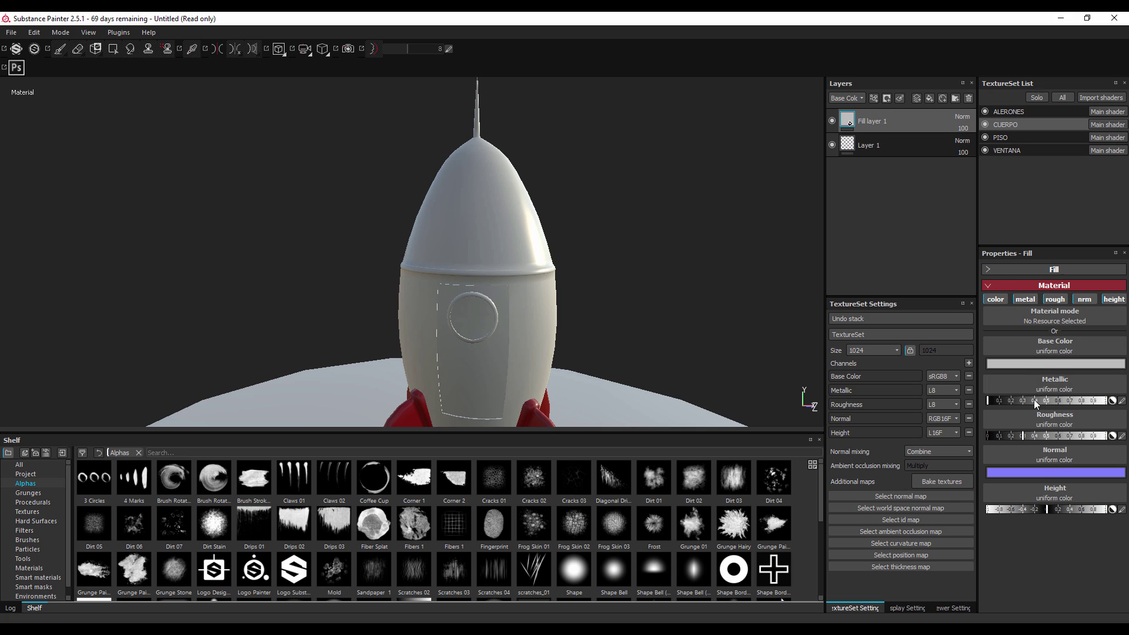
{"action": "double_click", "coordinate": [883, 120]}
{"action": "type", "text": "color base"}
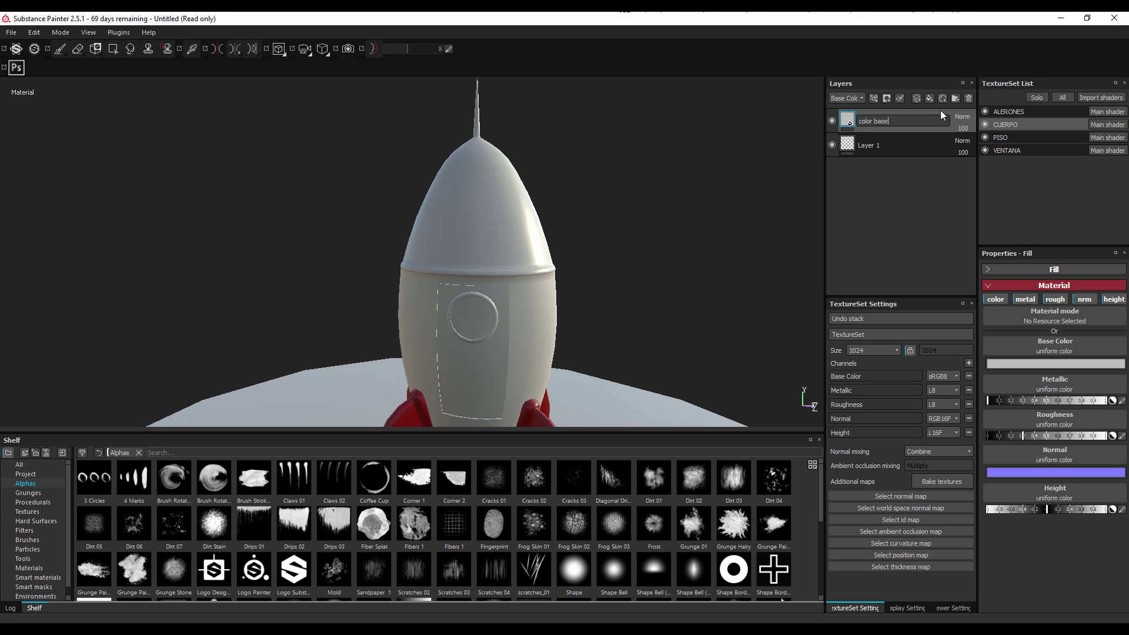
{"action": "key", "text": "Return"}
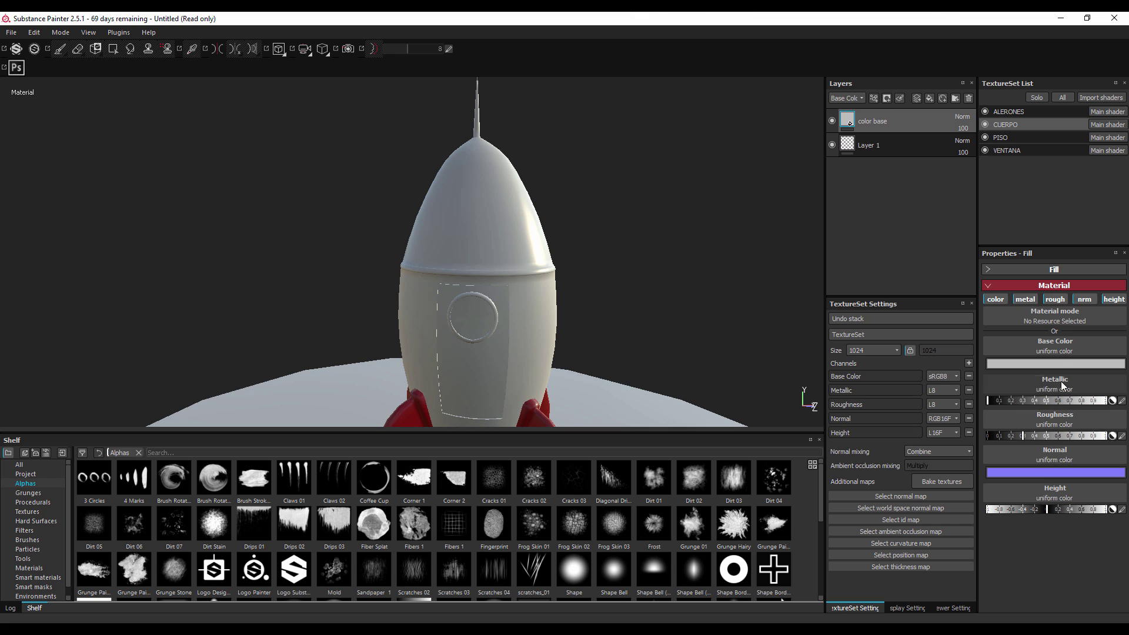
{"action": "left_click", "coordinate": [1059, 364]}
{"action": "left_click", "coordinate": [1011, 360]}
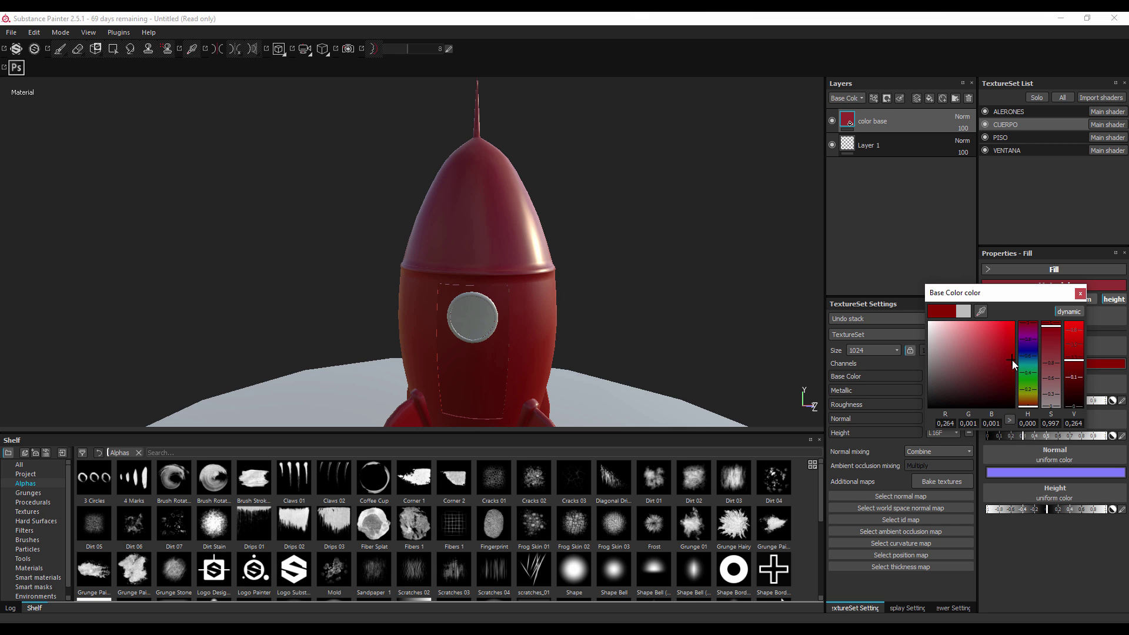
{"action": "left_click", "coordinate": [1080, 293]}
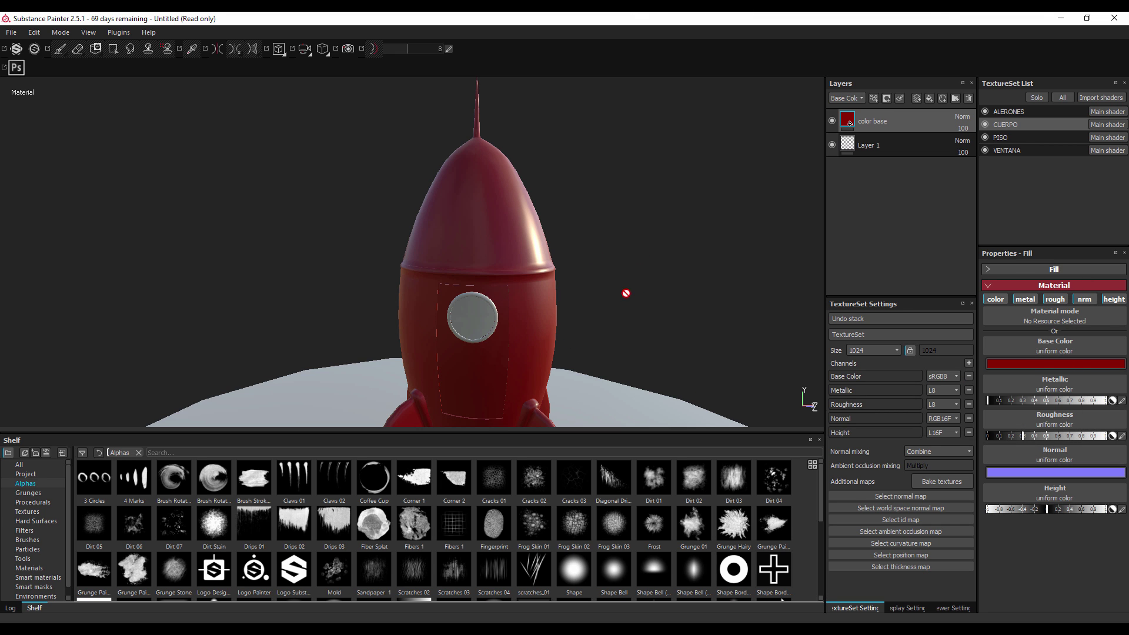
- Orbit and zoom to inspect the whole dark red rocket from several angles
{"action": "mouse_move", "coordinate": [626, 294]}
{"action": "left_mouse_down", "text": "alt"}
{"action": "mouse_move", "coordinate": [595, 315]}
{"action": "mouse_move", "coordinate": [685, 285]}
{"action": "left_mouse_up", "text": "alt"}
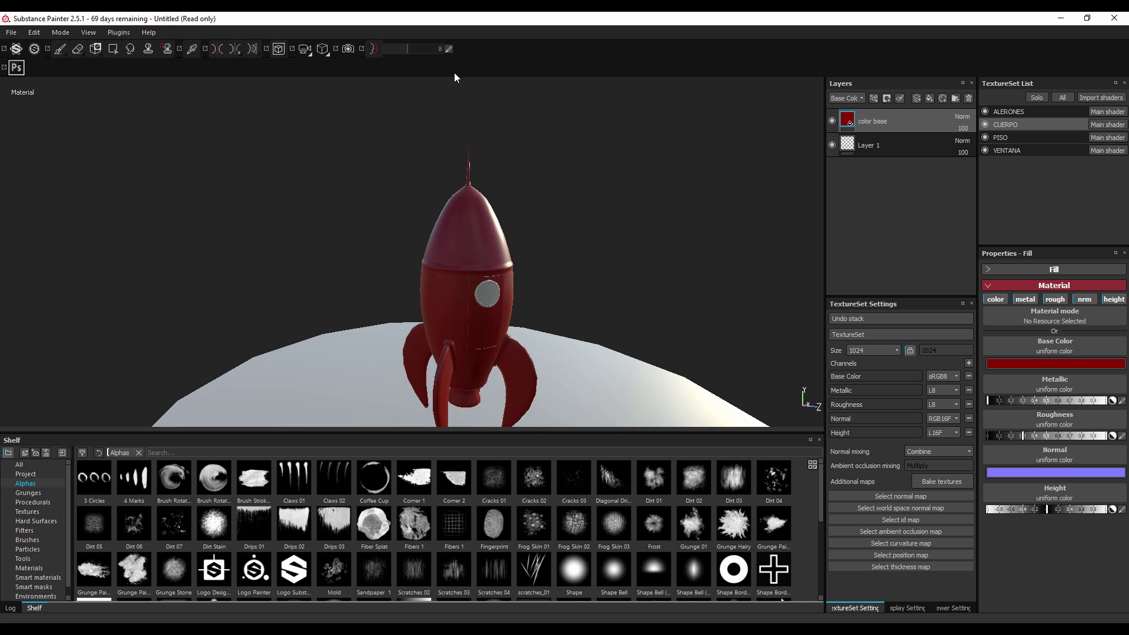
{"action": "scroll", "coordinate": [520, 249], "scroll_direction": "up", "scroll_amount": 2}
{"action": "scroll", "coordinate": [534, 197], "scroll_direction": "up", "scroll_amount": 1}
{"action": "scroll", "coordinate": [582, 383], "scroll_direction": "up", "scroll_amount": 2}
{"action": "scroll", "coordinate": [522, 276], "scroll_direction": "up", "scroll_amount": 1}
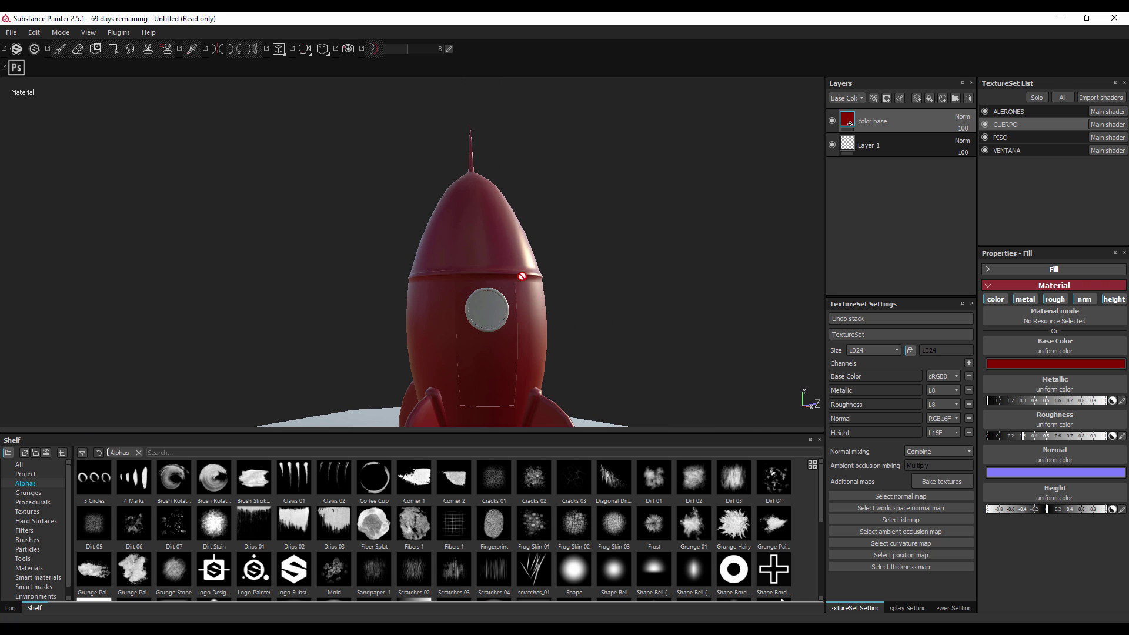
{"action": "mouse_move", "coordinate": [488, 224]}
{"action": "left_mouse_down", "text": "alt"}
{"action": "mouse_move", "coordinate": [689, 257]}
{"action": "mouse_move", "coordinate": [741, 292]}
{"action": "mouse_move", "coordinate": [566, 232]}
{"action": "left_mouse_up", "text": "alt"}
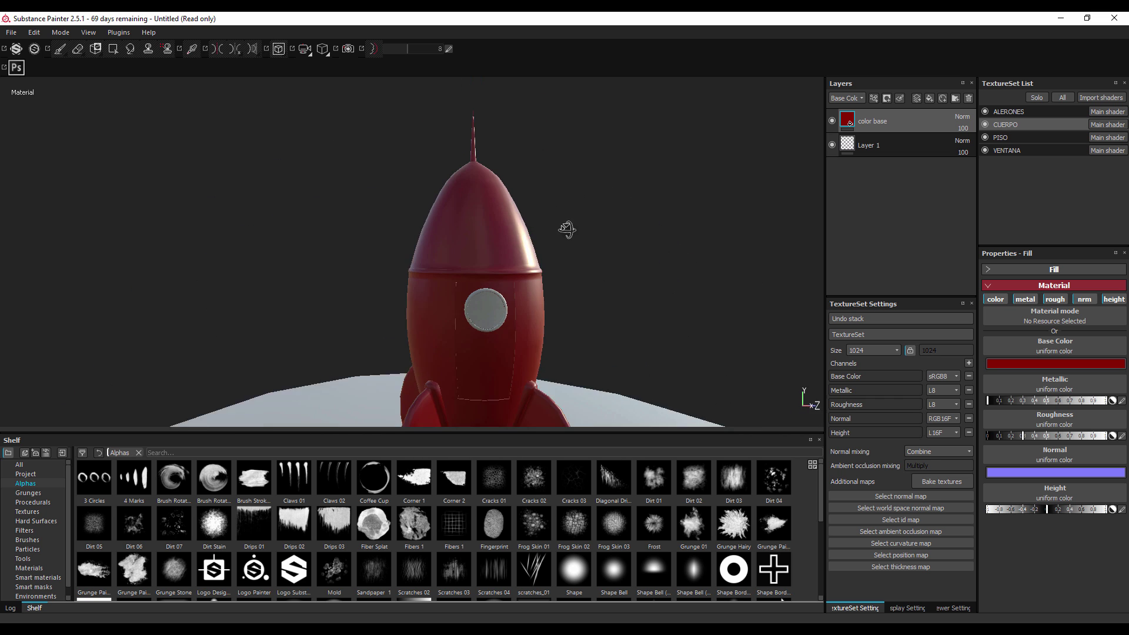
{"action": "mouse_move", "coordinate": [566, 232]}
{"action": "right_mouse_down", "text": "alt"}
{"action": "mouse_move", "coordinate": [617, 454]}
{"action": "mouse_move", "coordinate": [561, 314]}
{"action": "mouse_move", "coordinate": [586, 291]}
{"action": "right_mouse_up", "text": "alt"}
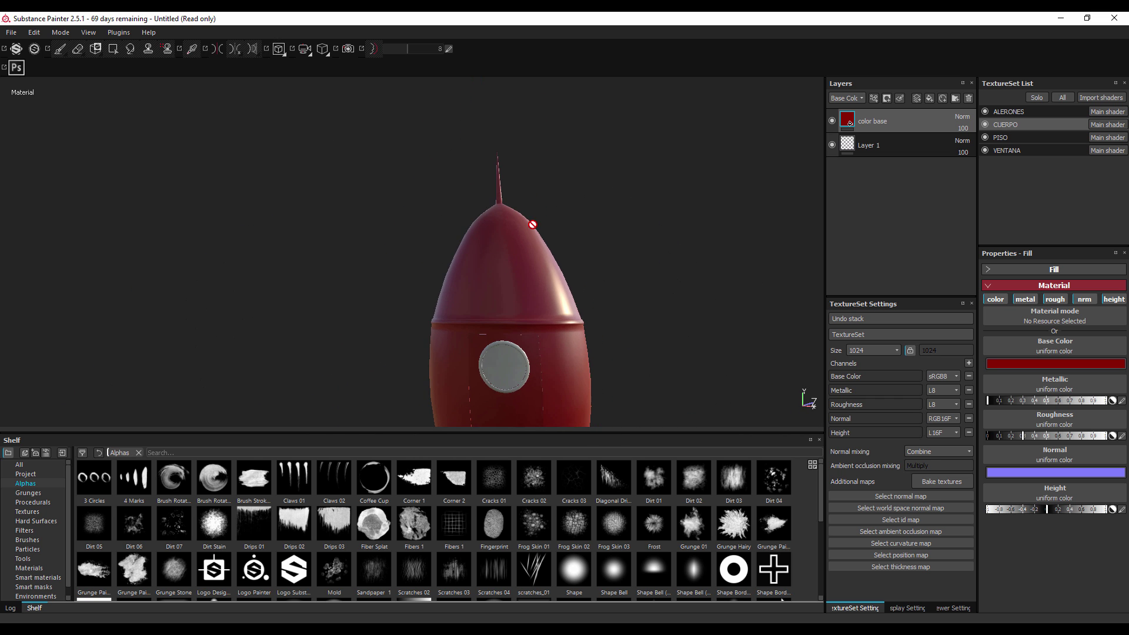
{"action": "mouse_move", "coordinate": [586, 291]}
{"action": "left_mouse_down", "text": "alt"}
{"action": "mouse_move", "coordinate": [537, 204]}
{"action": "mouse_move", "coordinate": [557, 309]}
{"action": "mouse_move", "coordinate": [611, 297]}
{"action": "left_mouse_up", "text": "alt"}
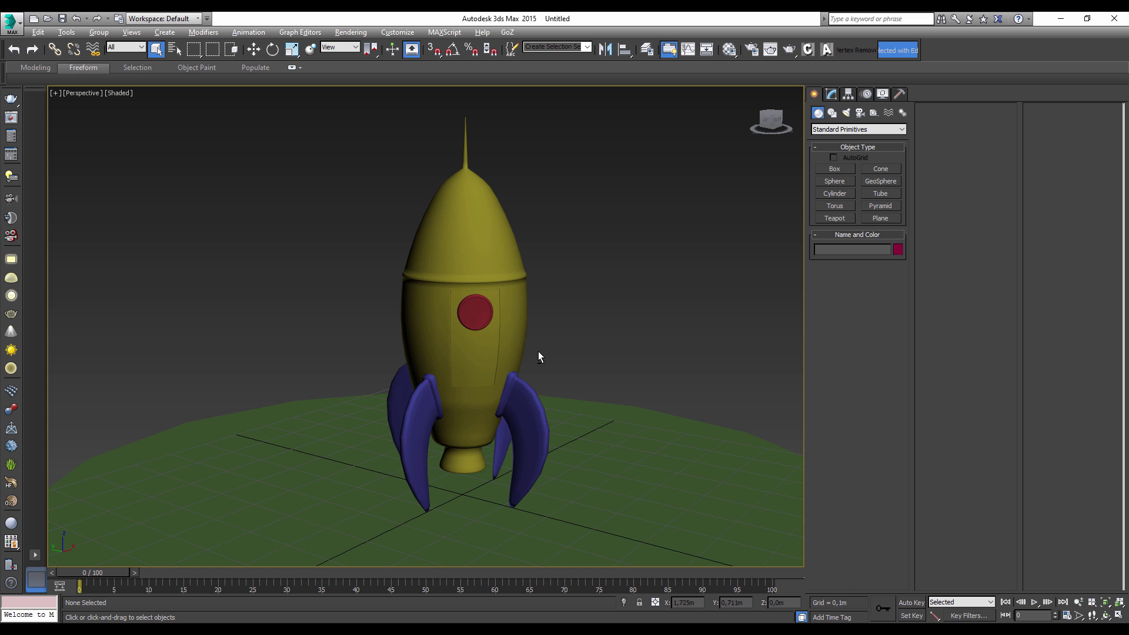
- Deselect the ground PISO and select the rocket body CUERPO in the 3ds Max viewport
{"action": "mouse_move", "coordinate": [538, 353]}
{"action": "middle_mouse_down", "text": "alt"}
{"action": "mouse_move", "coordinate": [411, 320]}
{"action": "mouse_move", "coordinate": [562, 369]}
{"action": "mouse_move", "coordinate": [517, 322]}
{"action": "middle_mouse_up", "text": "alt"}
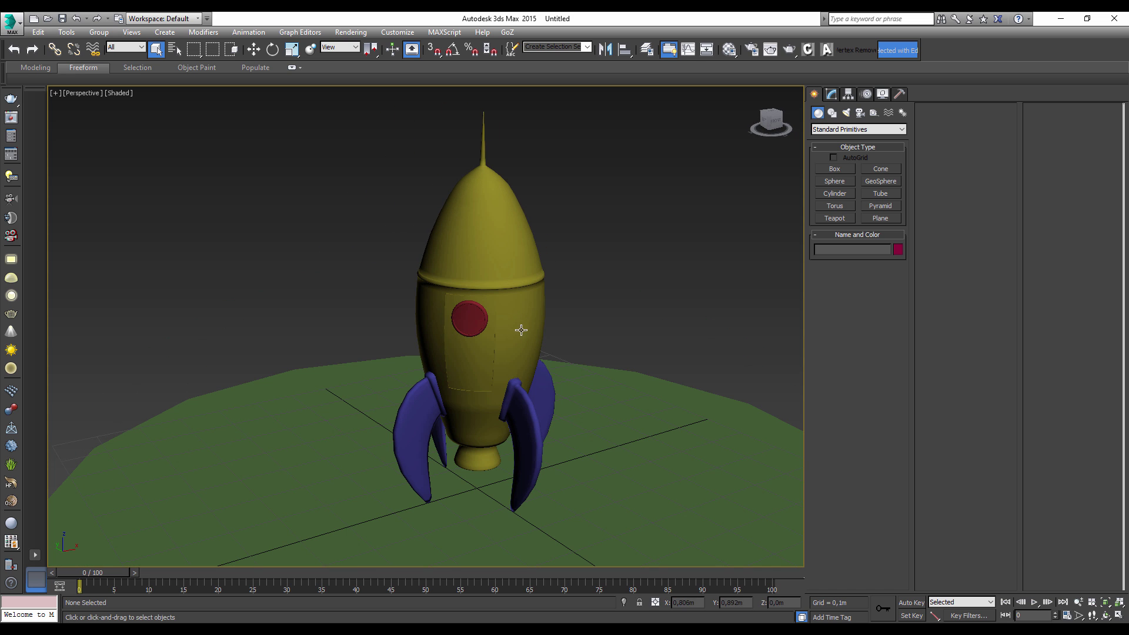
{"action": "left_click", "coordinate": [552, 362]}
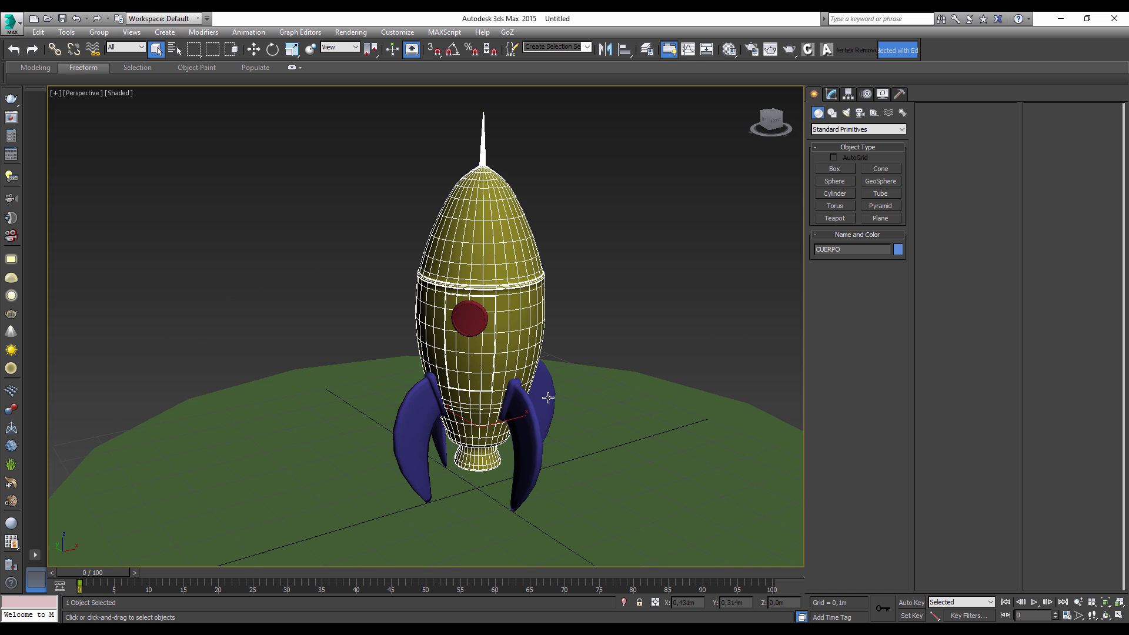
{"action": "key", "text": "ctrl+d"}
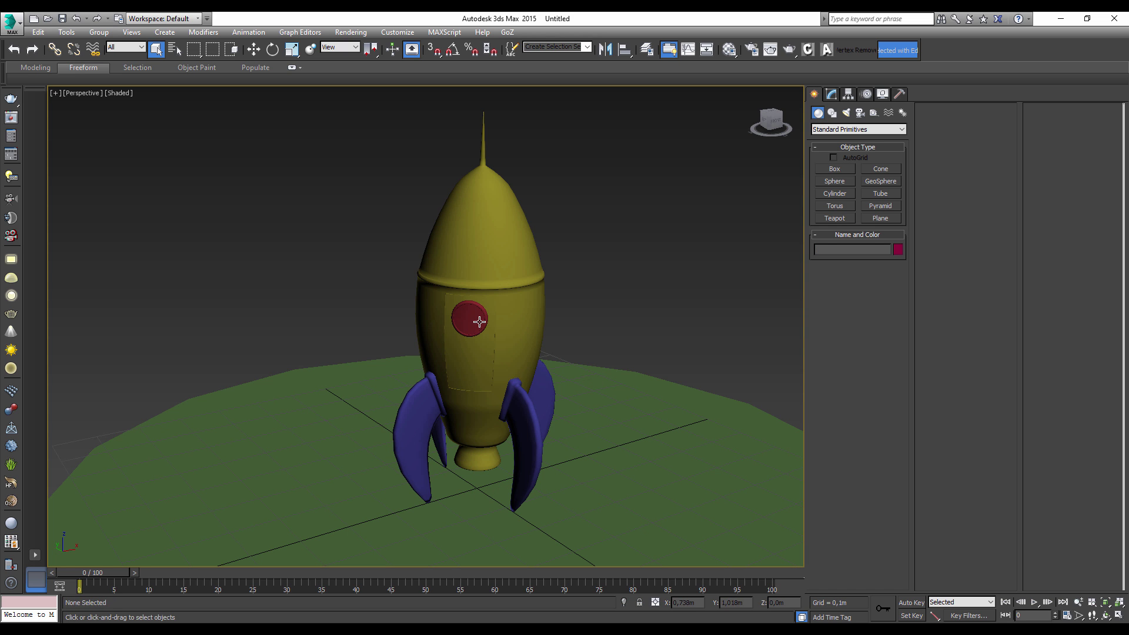
{"action": "left_click", "coordinate": [540, 312]}
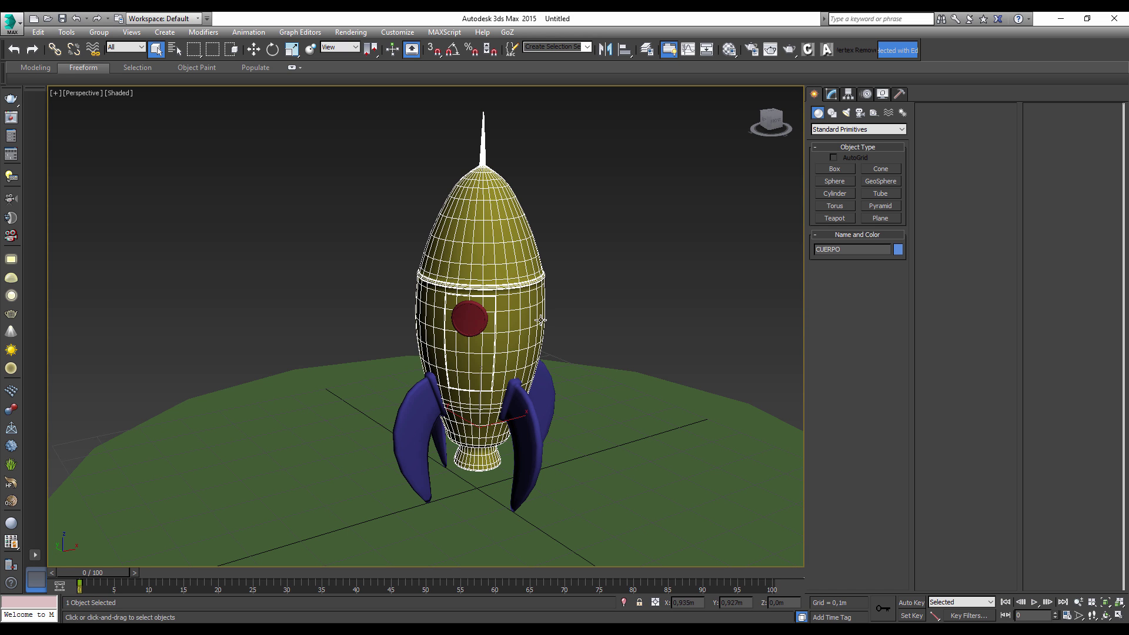
{"action": "mouse_move", "coordinate": [540, 311]}
{"action": "middle_mouse_down", "text": "alt"}
{"action": "mouse_move", "coordinate": [615, 292]}
{"action": "mouse_move", "coordinate": [535, 298]}
{"action": "mouse_move", "coordinate": [505, 253]}
{"action": "middle_mouse_up", "text": "alt"}
{"action": "scroll", "coordinate": [505, 253], "scroll_direction": "up", "scroll_amount": 2}
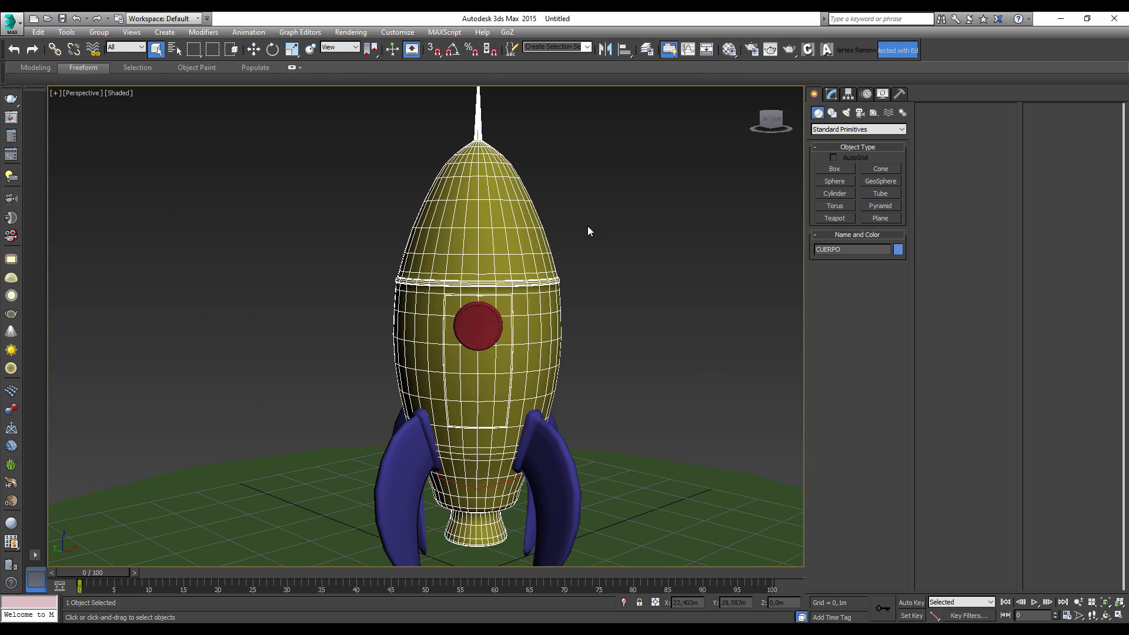
{"action": "left_click", "coordinate": [589, 229]}
{"action": "scroll", "coordinate": [511, 245], "scroll_direction": "up", "scroll_amount": 2}
{"action": "scroll", "coordinate": [507, 234], "scroll_direction": "up", "scroll_amount": 2}
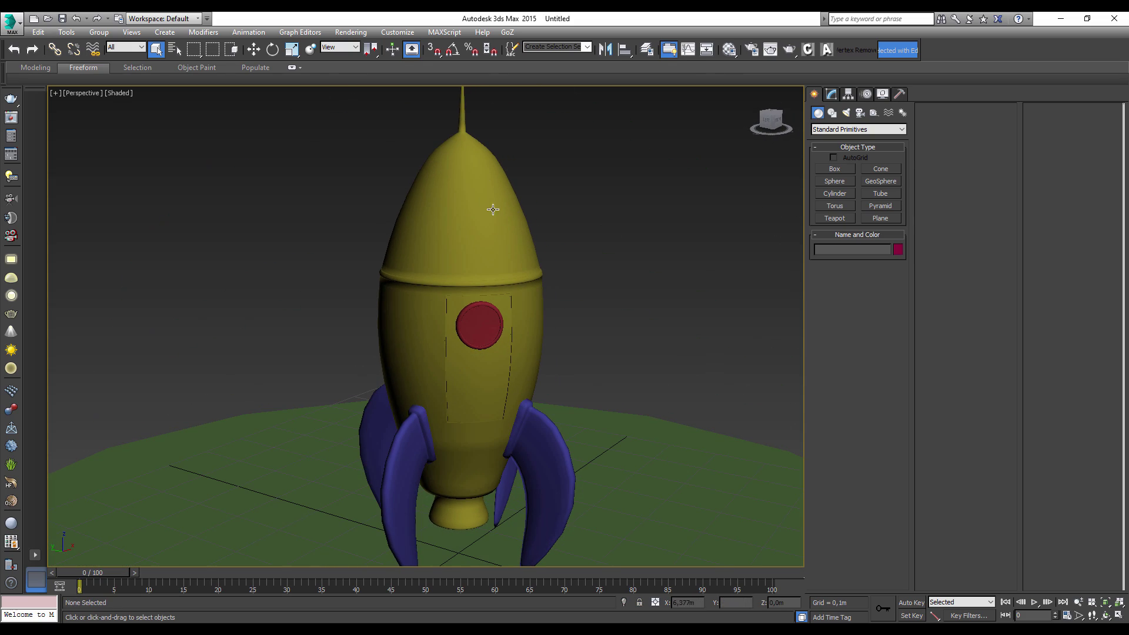
{"action": "left_click", "coordinate": [493, 210]}
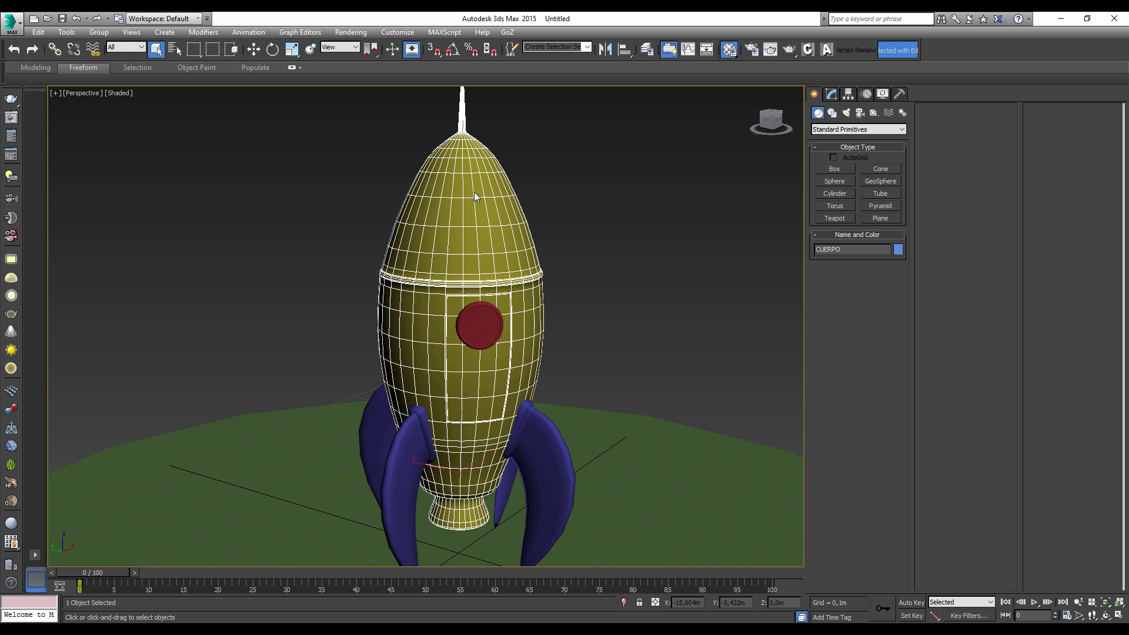
- In the Material Editor, pick the rocket body's CUERPO material into a sample slot
{"action": "key", "text": "m"}
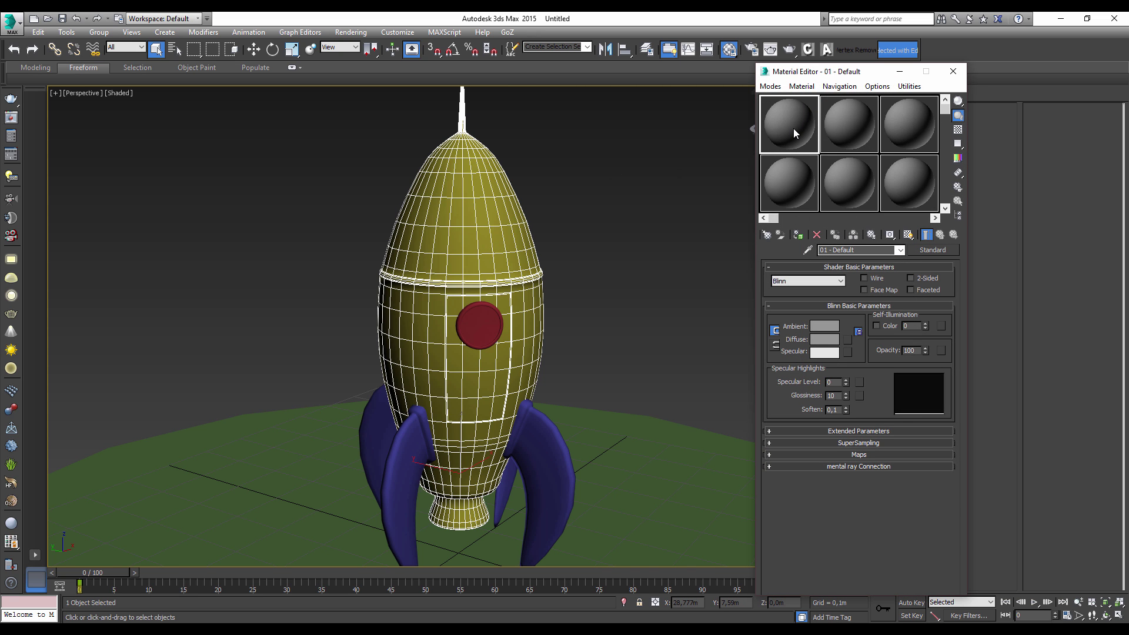
{"action": "left_click", "coordinate": [846, 127]}
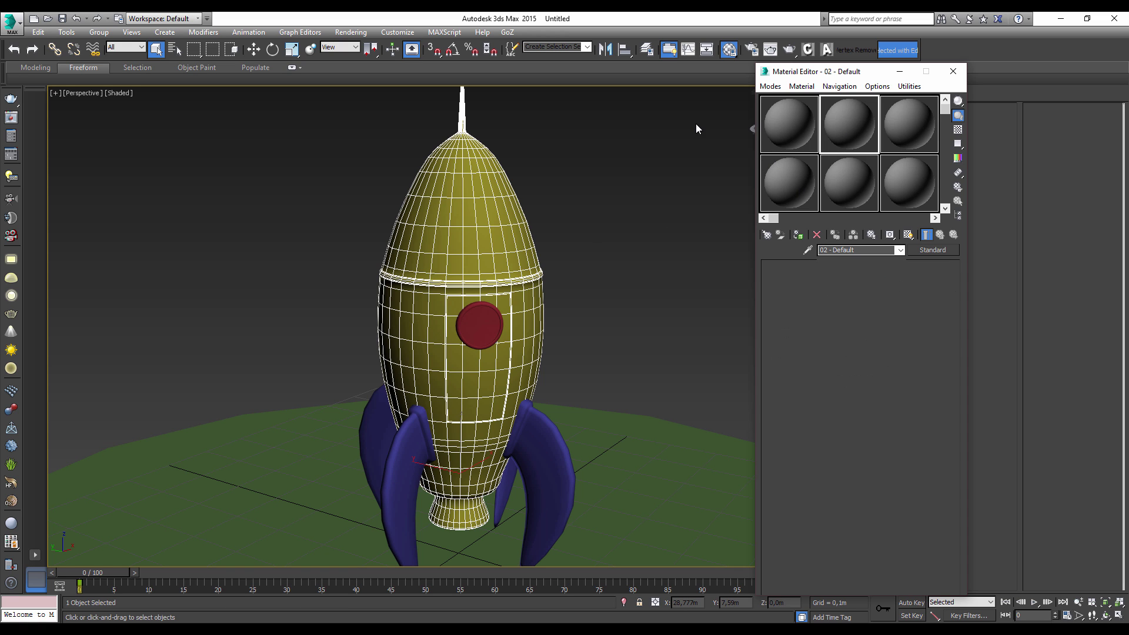
{"action": "left_click", "coordinate": [784, 165]}
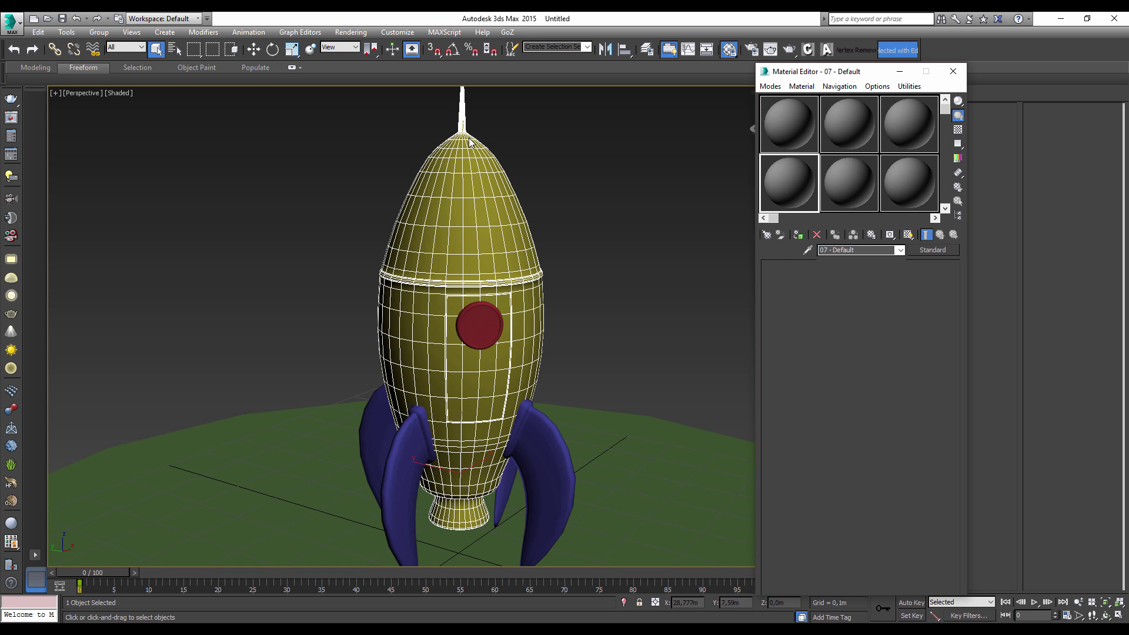
{"action": "left_click", "coordinate": [810, 250]}
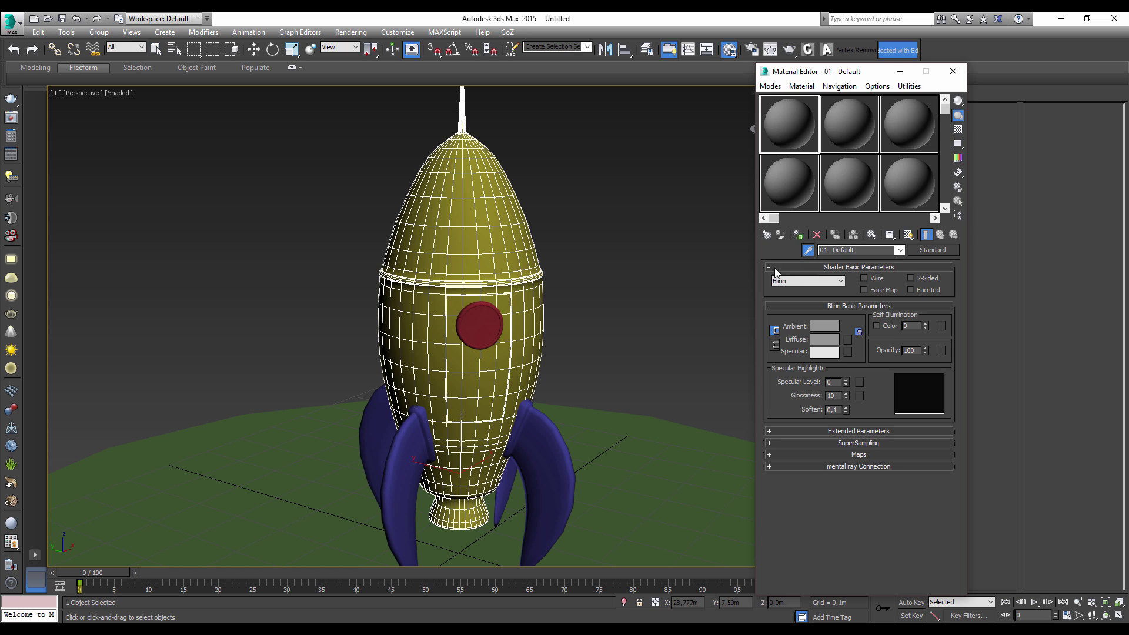
{"action": "left_click", "coordinate": [470, 225]}
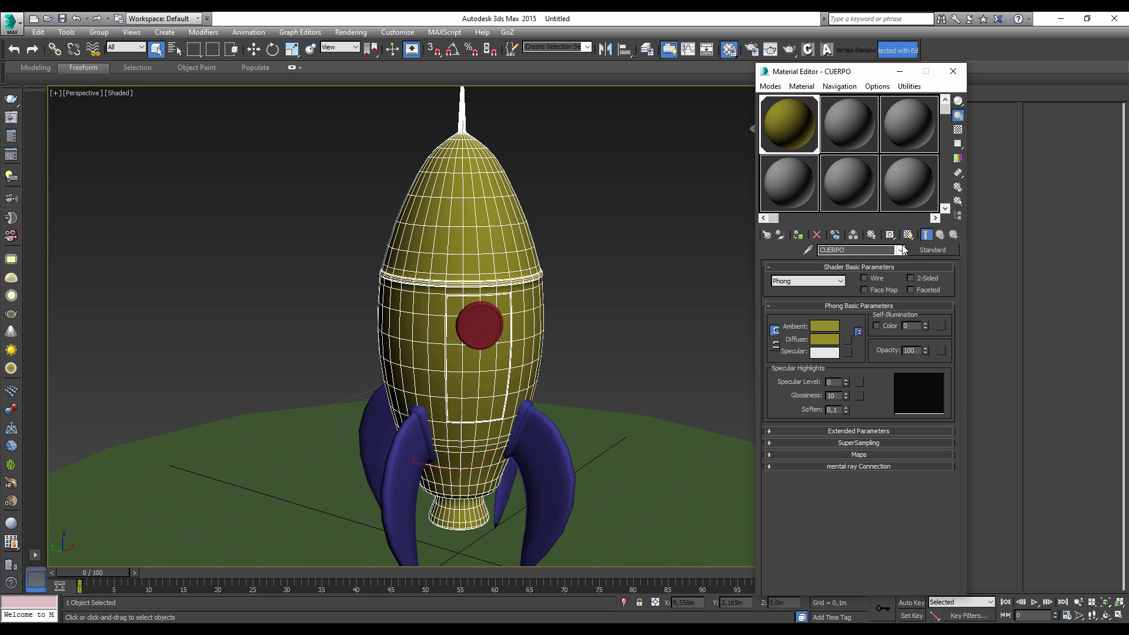
- Make the second sample slot a new Multi/Sub-Object material
{"action": "left_click", "coordinate": [846, 124]}
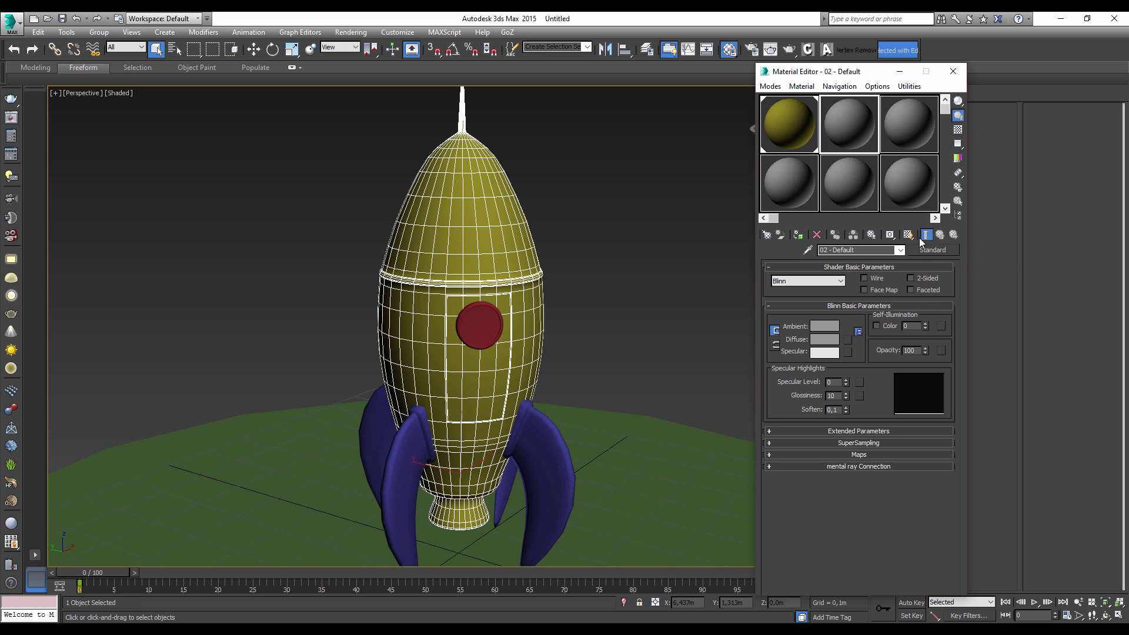
{"action": "left_click", "coordinate": [766, 234]}
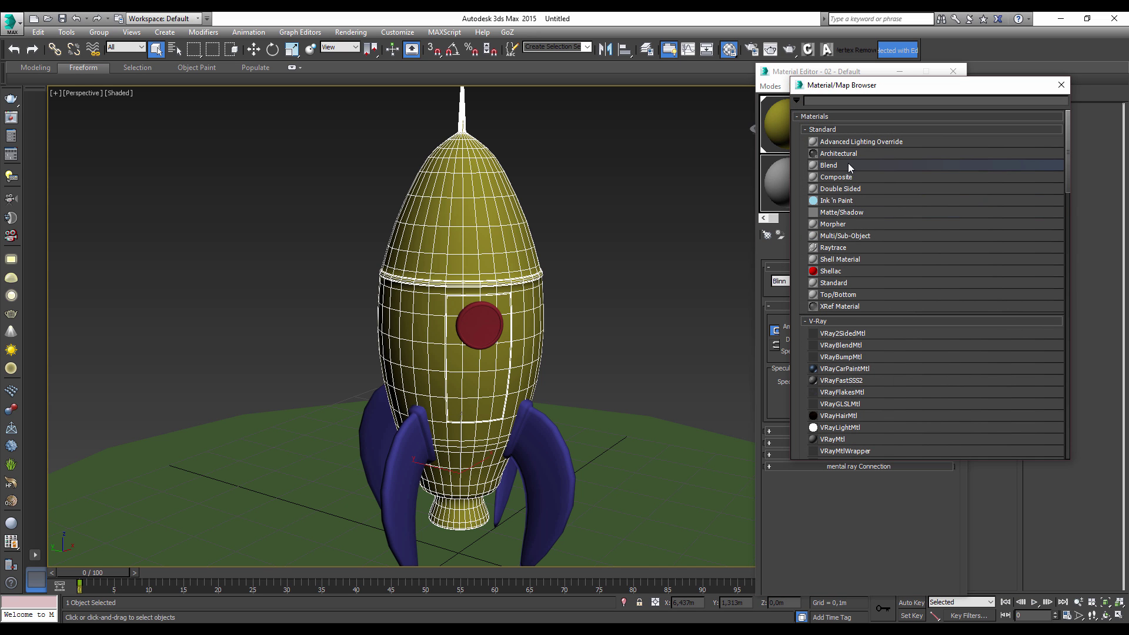
{"action": "double_click", "coordinate": [838, 237]}
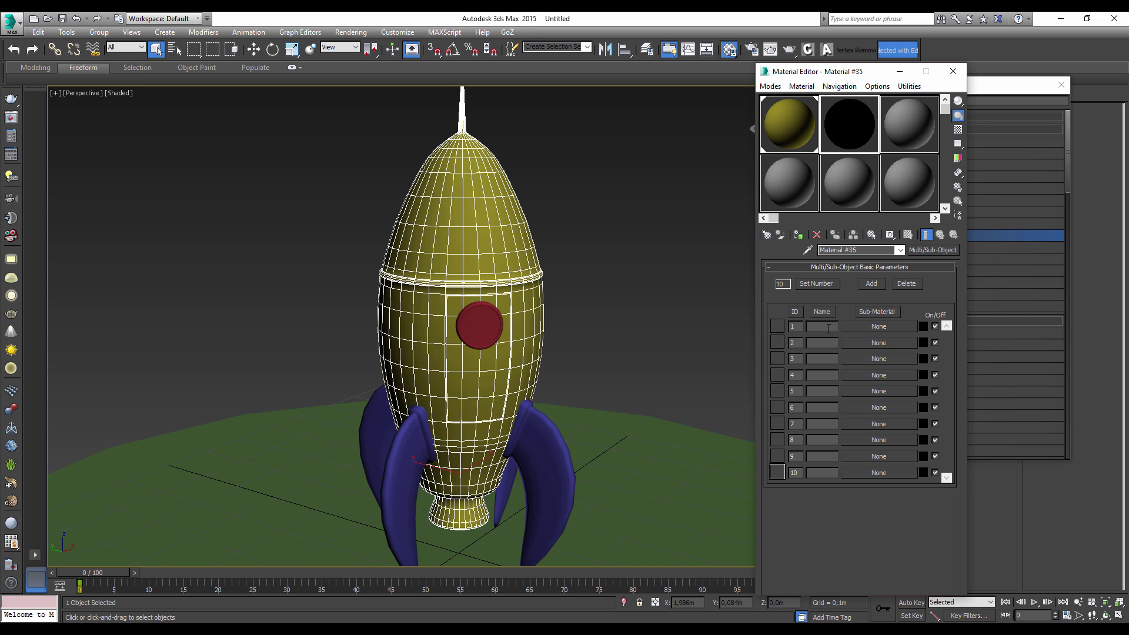
{"action": "left_click", "coordinate": [899, 71]}
{"action": "left_click", "coordinate": [1060, 87]}
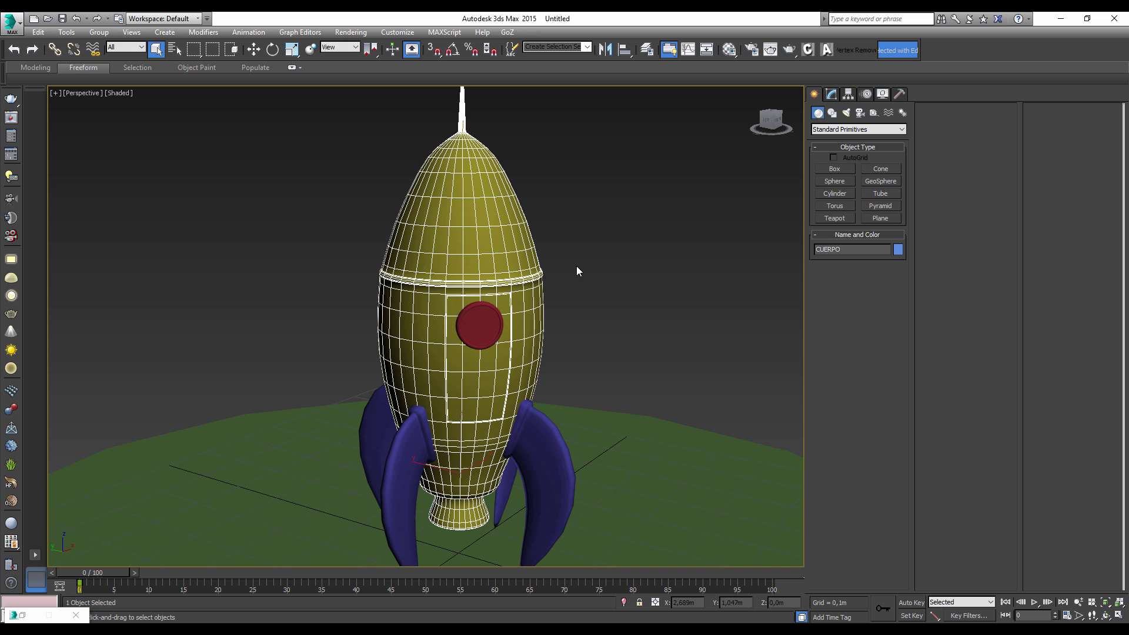
- Show CUERPO's modifier settings and switch to a zoomed-in Front view
{"action": "left_click", "coordinate": [830, 95]}
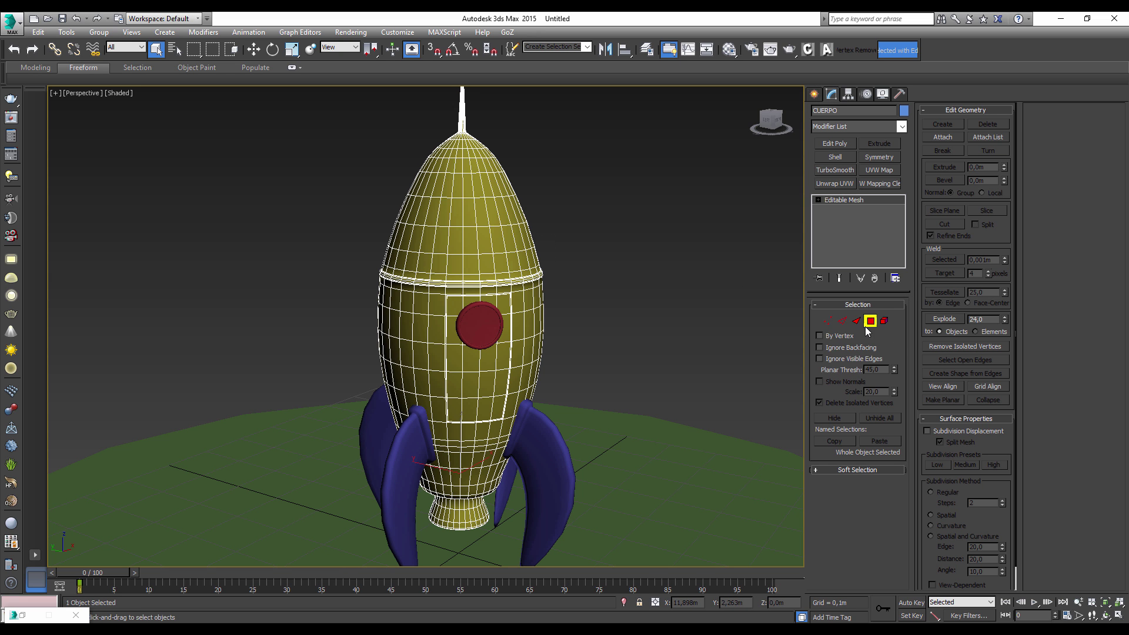
{"action": "middle_click_drag", "start_coordinate": [507, 367], "coordinate": [515, 351], "text": "alt"}
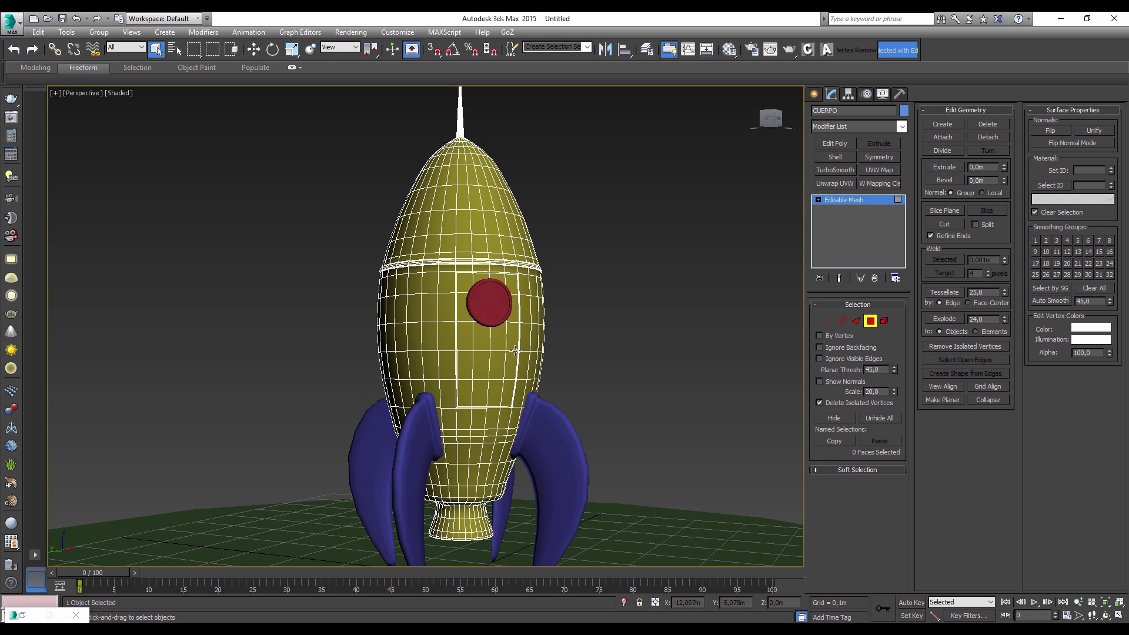
{"action": "key", "text": "f"}
{"action": "scroll", "coordinate": [489, 353], "scroll_direction": "up", "scroll_amount": 3}
{"action": "scroll", "coordinate": [569, 263], "scroll_direction": "up", "scroll_amount": 3}
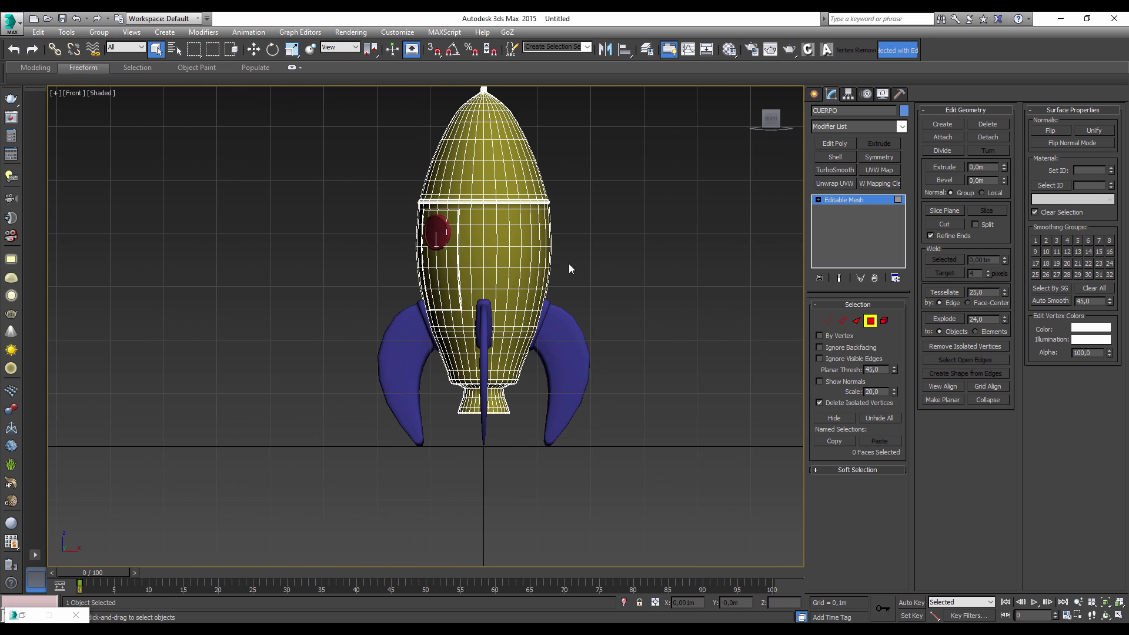
{"action": "scroll", "coordinate": [573, 224], "scroll_direction": "up", "scroll_amount": 2}
{"action": "scroll", "coordinate": [532, 206], "scroll_direction": "down", "scroll_amount": 2}
{"action": "scroll", "coordinate": [531, 200], "scroll_direction": "up", "scroll_amount": 2}
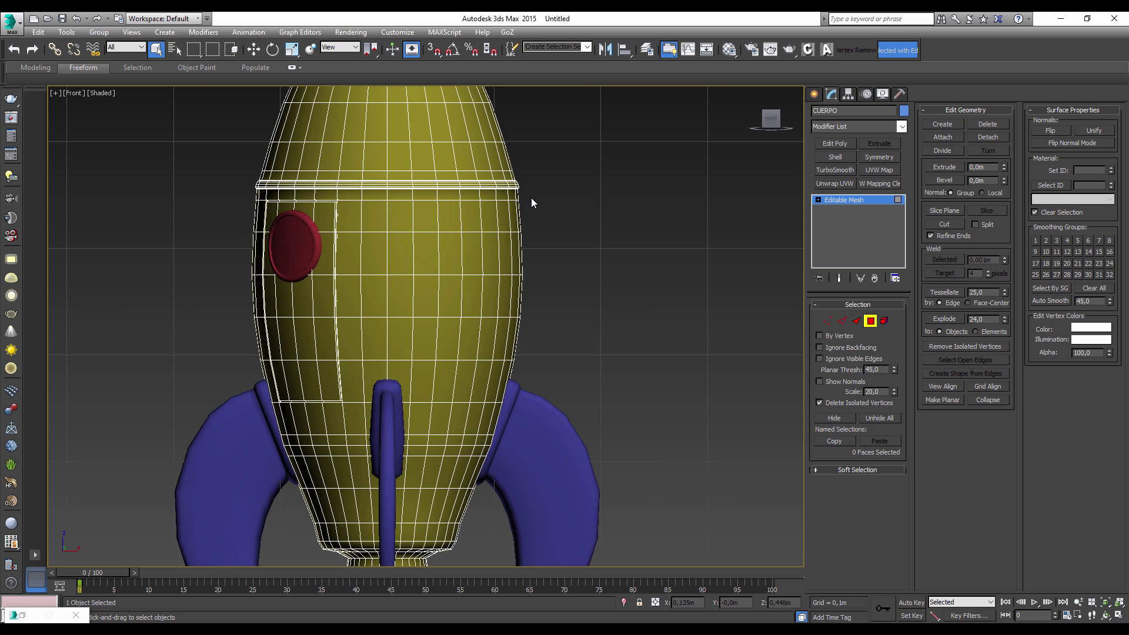
- Box-select the main hull faces, excluding the neck, to confirm they use material ID 1
{"action": "mouse_move", "coordinate": [536, 192]}
{"action": "left_mouse_down"}
{"action": "mouse_move", "coordinate": [337, 431]}
{"action": "mouse_move", "coordinate": [225, 619]}
{"action": "left_mouse_up"}
{"action": "left_click_drag", "start_coordinate": [214, 579], "coordinate": [217, 582]}
{"action": "mouse_move", "coordinate": [434, 409]}
{"action": "middle_mouse_down"}
{"action": "mouse_move", "coordinate": [469, 284]}
{"action": "mouse_move", "coordinate": [484, 320]}
{"action": "mouse_move", "coordinate": [525, 331]}
{"action": "middle_mouse_up"}
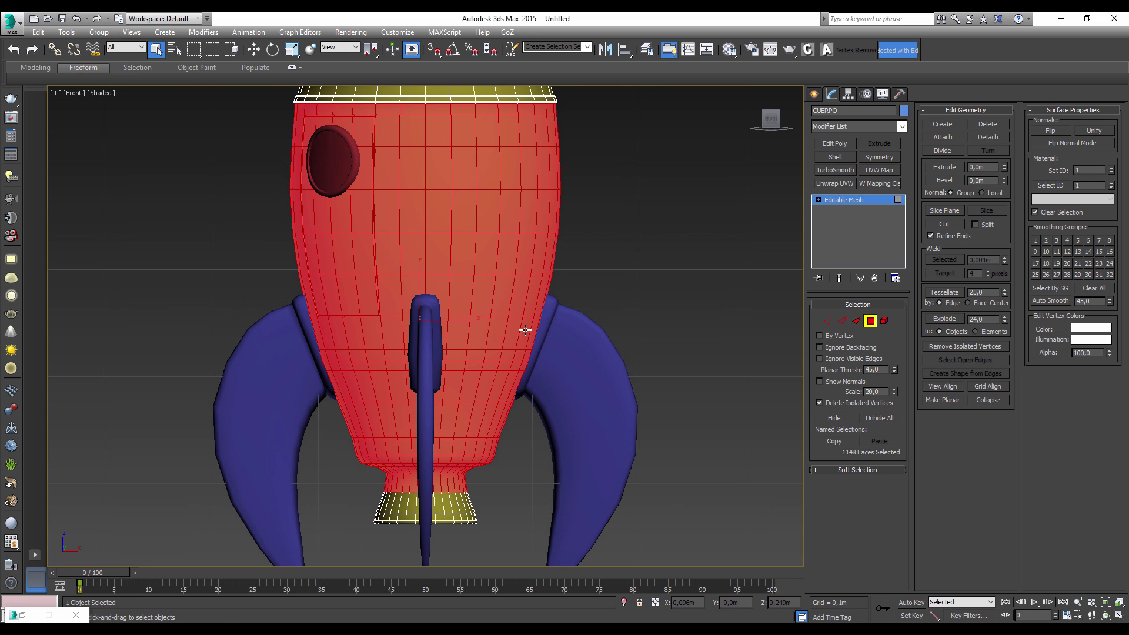
{"action": "mouse_move", "coordinate": [360, 578]}
{"action": "left_mouse_down", "text": "alt"}
{"action": "mouse_move", "coordinate": [424, 534]}
{"action": "mouse_move", "coordinate": [363, 575]}
{"action": "left_mouse_up", "text": "alt"}
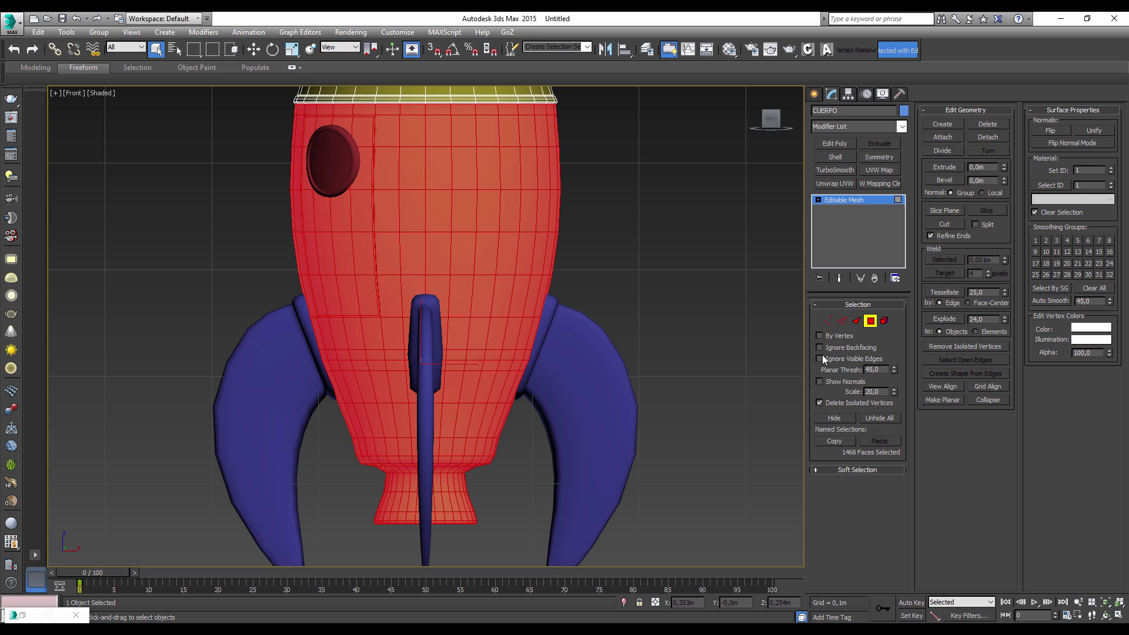
{"action": "left_click", "coordinate": [612, 236]}
{"action": "scroll", "coordinate": [611, 230], "scroll_direction": "down", "scroll_amount": 3}
{"action": "scroll", "coordinate": [615, 327], "scroll_direction": "up", "scroll_amount": 1}
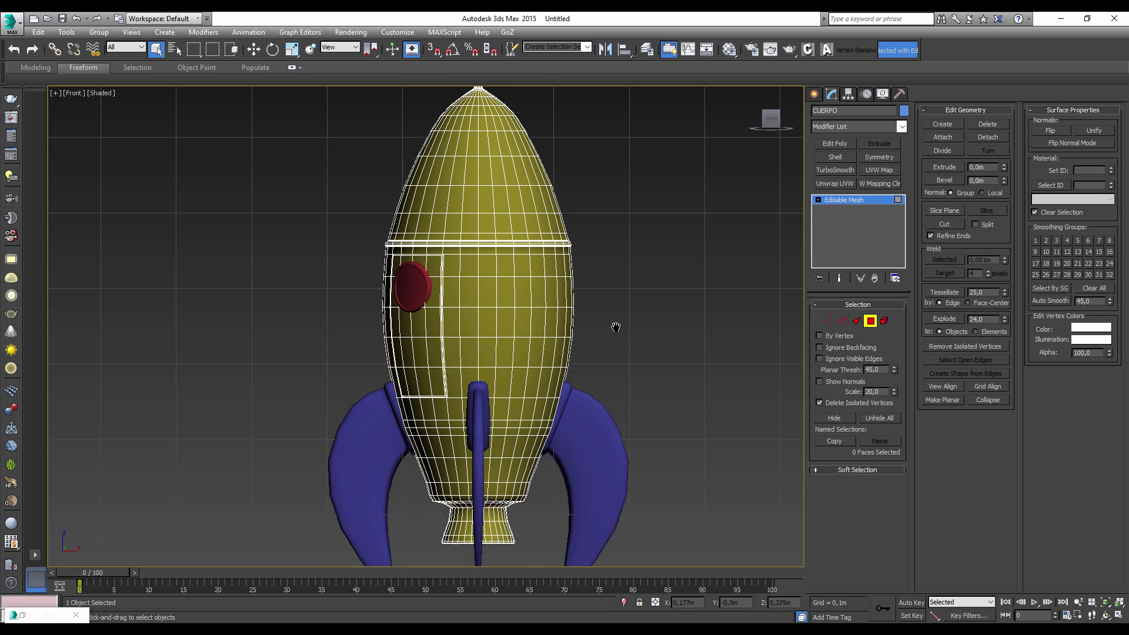
{"action": "middle_click_drag", "start_coordinate": [615, 327], "coordinate": [623, 390]}
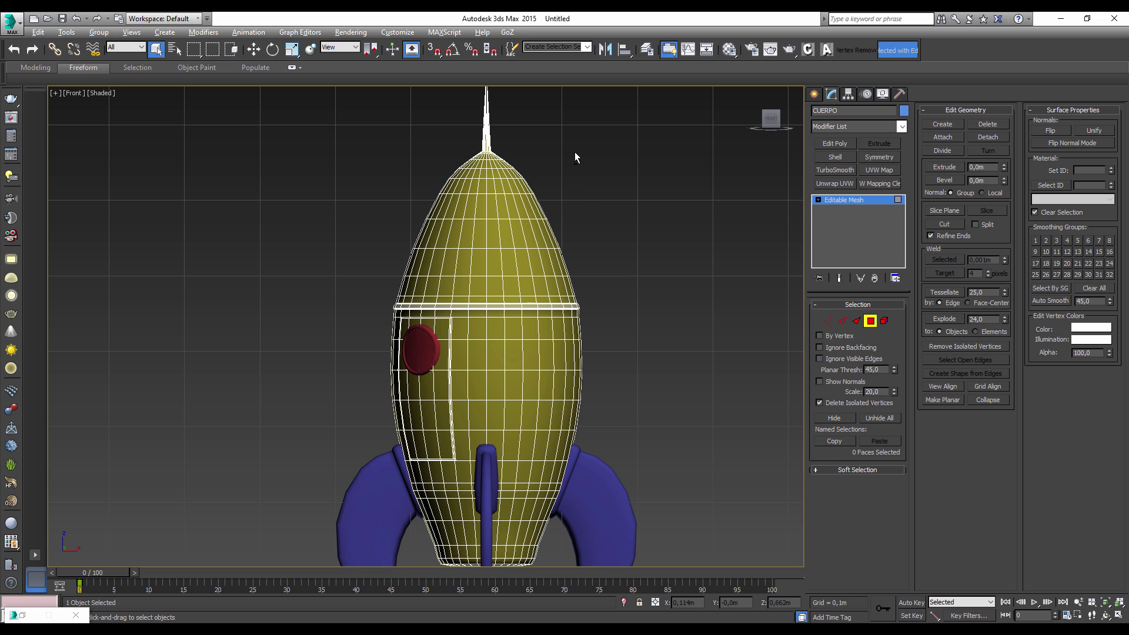
{"action": "middle_click_drag", "start_coordinate": [592, 235], "coordinate": [574, 300]}
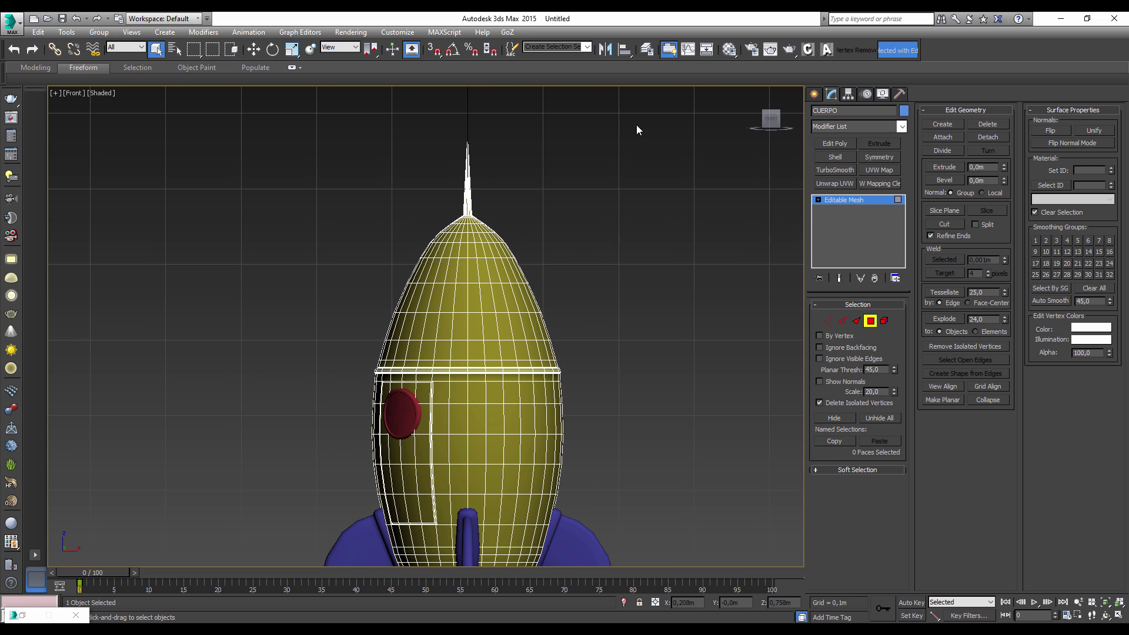
- Select the nose cone faces and give them material ID 2
{"action": "left_click_drag", "start_coordinate": [352, 360], "coordinate": [352, 369]}
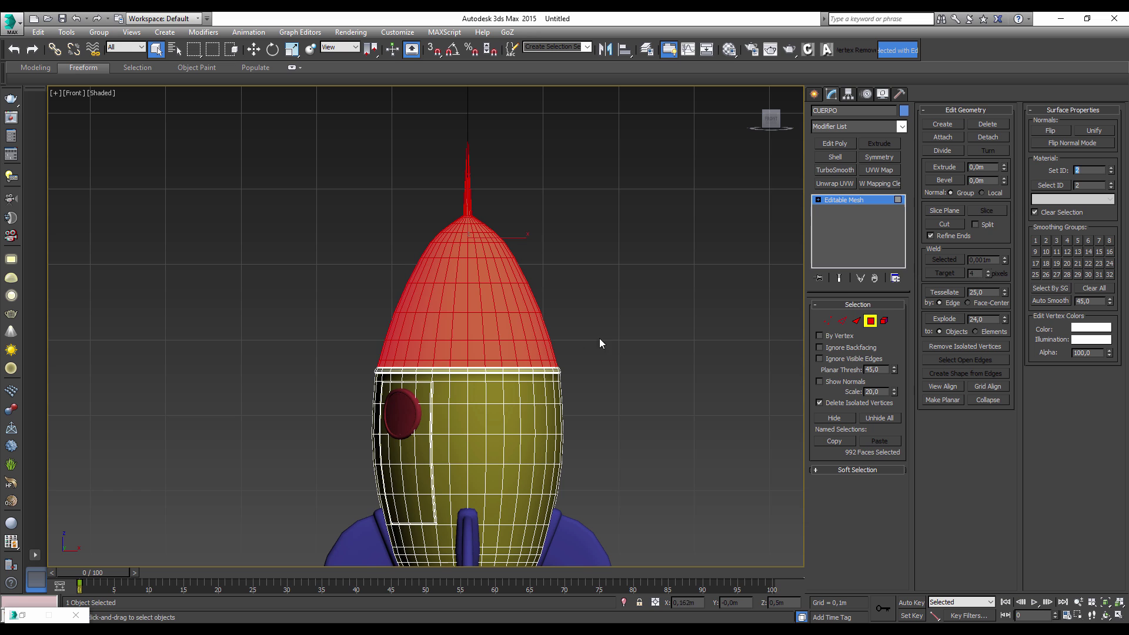
{"action": "left_click", "coordinate": [569, 313]}
{"action": "middle_click_drag", "start_coordinate": [416, 401], "coordinate": [443, 369]}
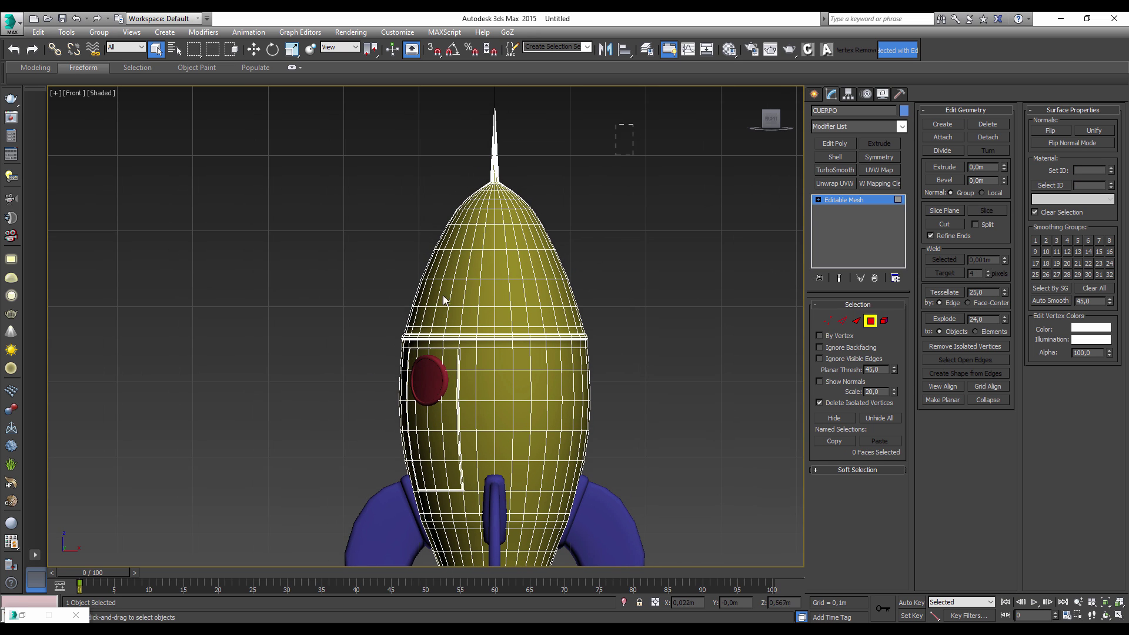
{"action": "left_click_drag", "start_coordinate": [443, 300], "coordinate": [371, 334]}
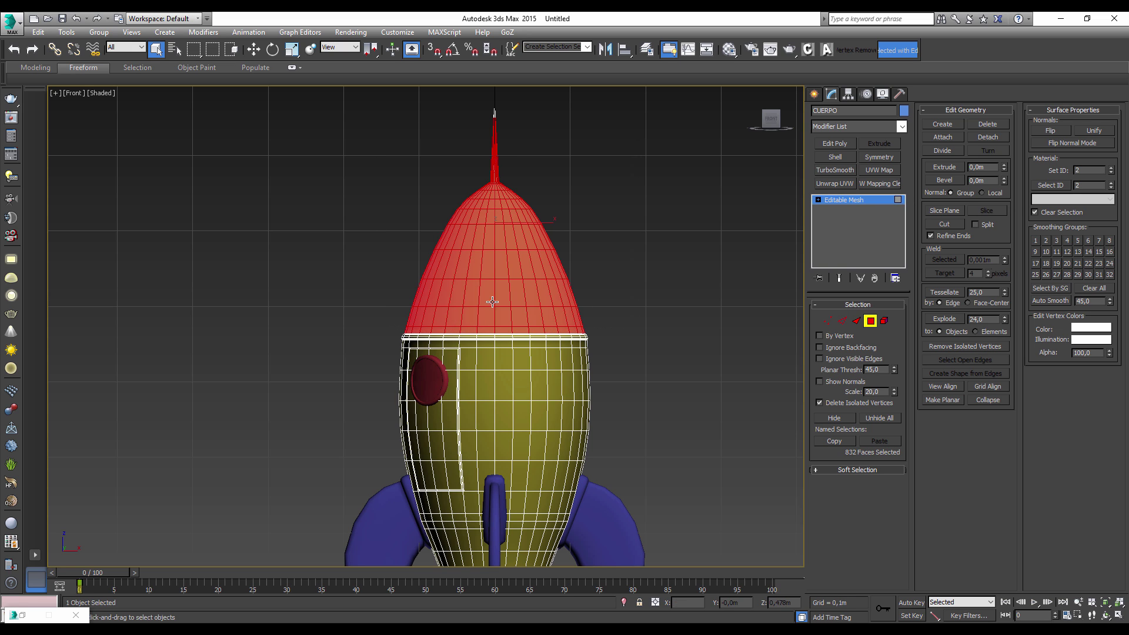
- Leave face mode, return to Perspective view and reselect CUERPO
{"action": "left_click", "coordinate": [870, 321]}
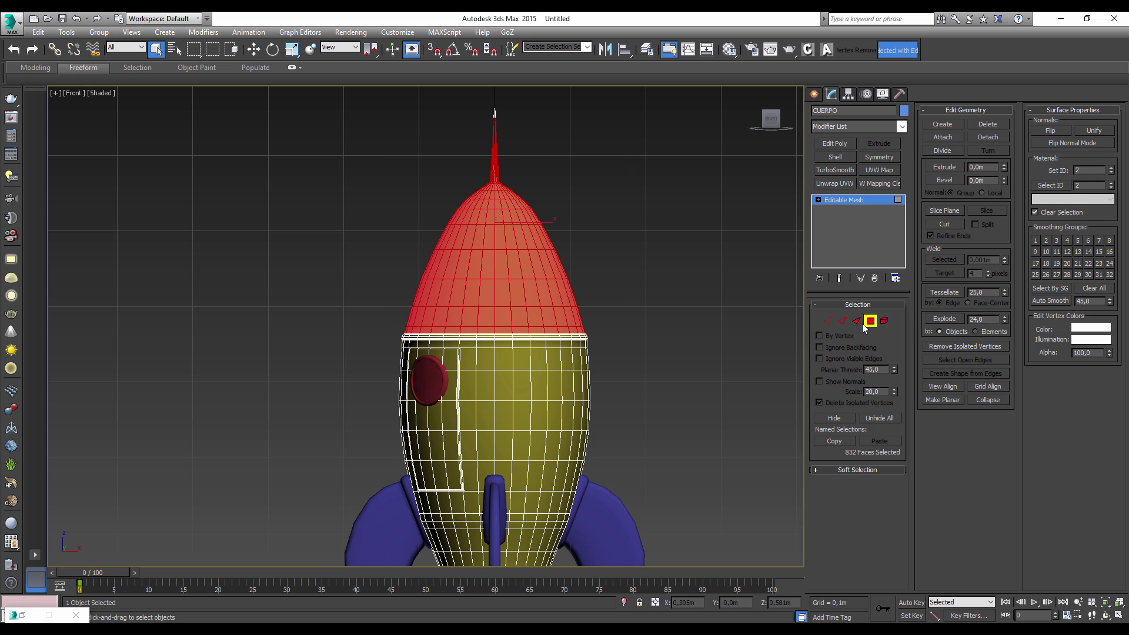
{"action": "left_click", "coordinate": [631, 363]}
{"action": "key", "text": "p"}
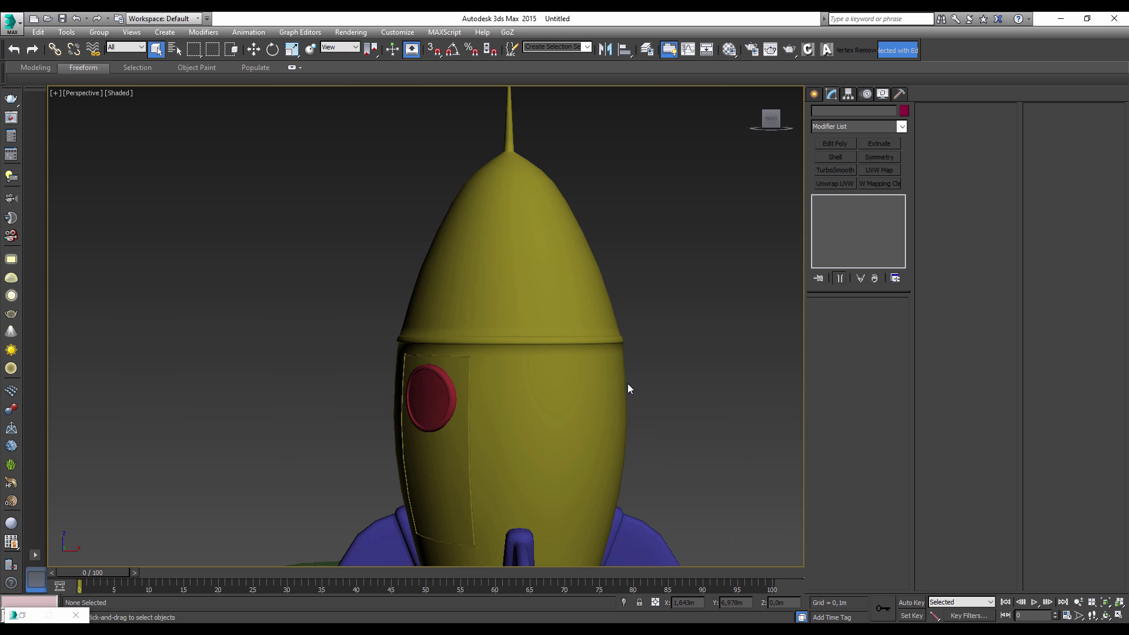
{"action": "mouse_move", "coordinate": [541, 411]}
{"action": "middle_mouse_down", "text": "alt"}
{"action": "mouse_move", "coordinate": [534, 355]}
{"action": "mouse_move", "coordinate": [544, 374]}
{"action": "middle_mouse_up", "text": "alt"}
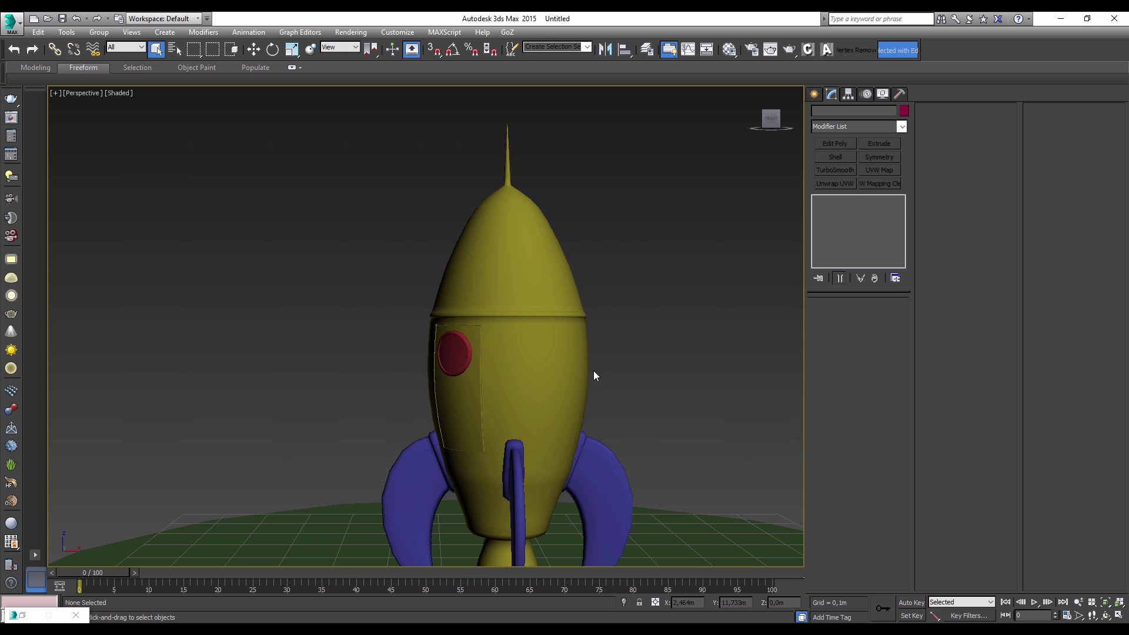
{"action": "left_click_drag", "start_coordinate": [594, 371], "coordinate": [598, 393]}
{"action": "mouse_move", "coordinate": [514, 355]}
{"action": "middle_mouse_down", "text": "alt"}
{"action": "mouse_move", "coordinate": [545, 377]}
{"action": "mouse_move", "coordinate": [622, 280]}
{"action": "middle_mouse_up", "text": "alt"}
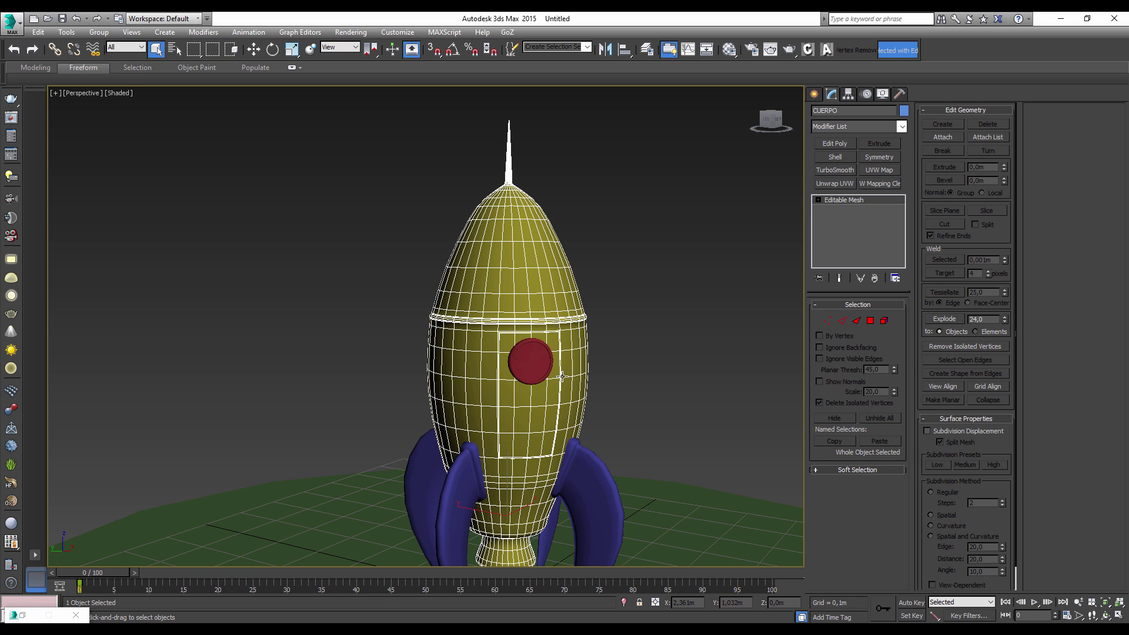
- Place the CUERPO material in sub-material ID 1 and a copy in ID 2
{"action": "key", "text": "m"}
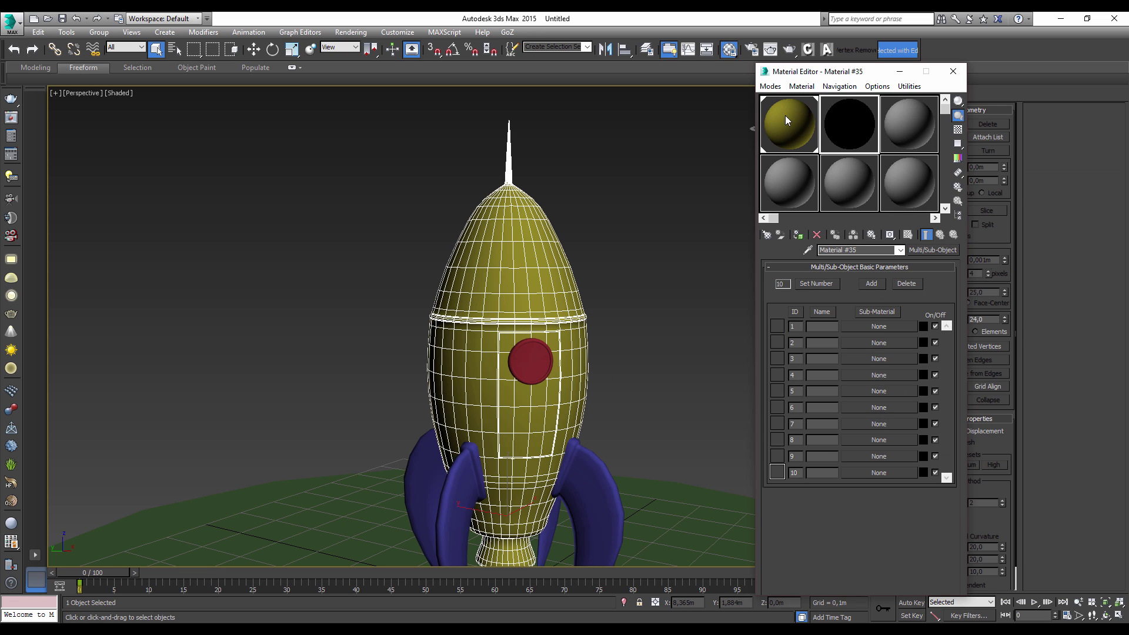
{"action": "left_click_drag", "start_coordinate": [788, 120], "coordinate": [871, 329]}
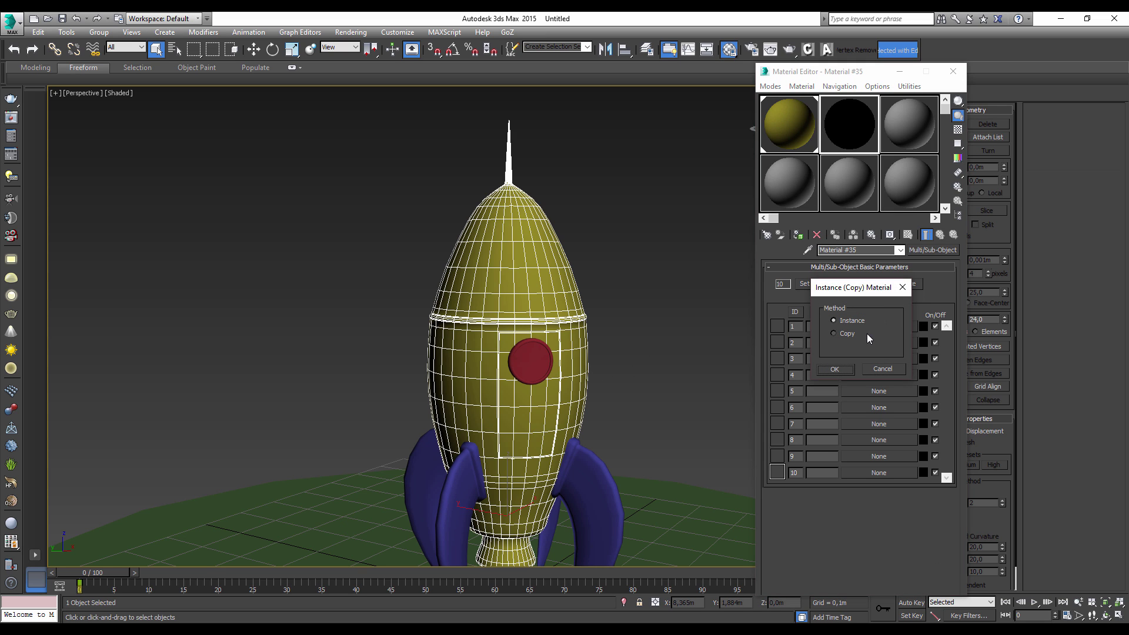
{"action": "left_click", "coordinate": [835, 370]}
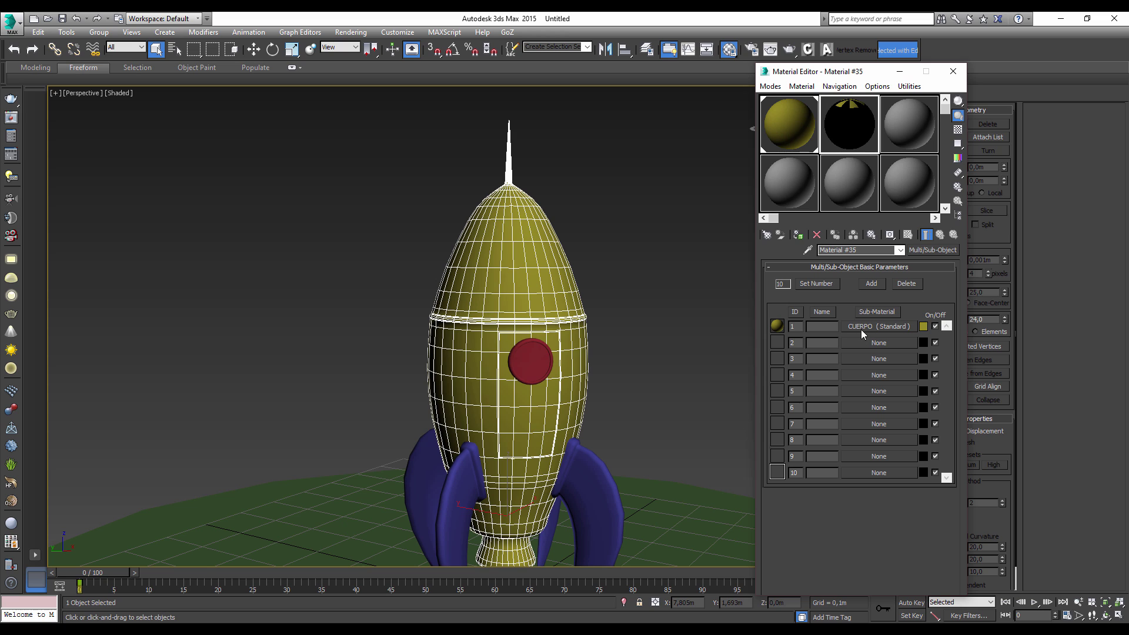
{"action": "left_click_drag", "start_coordinate": [861, 328], "coordinate": [862, 350]}
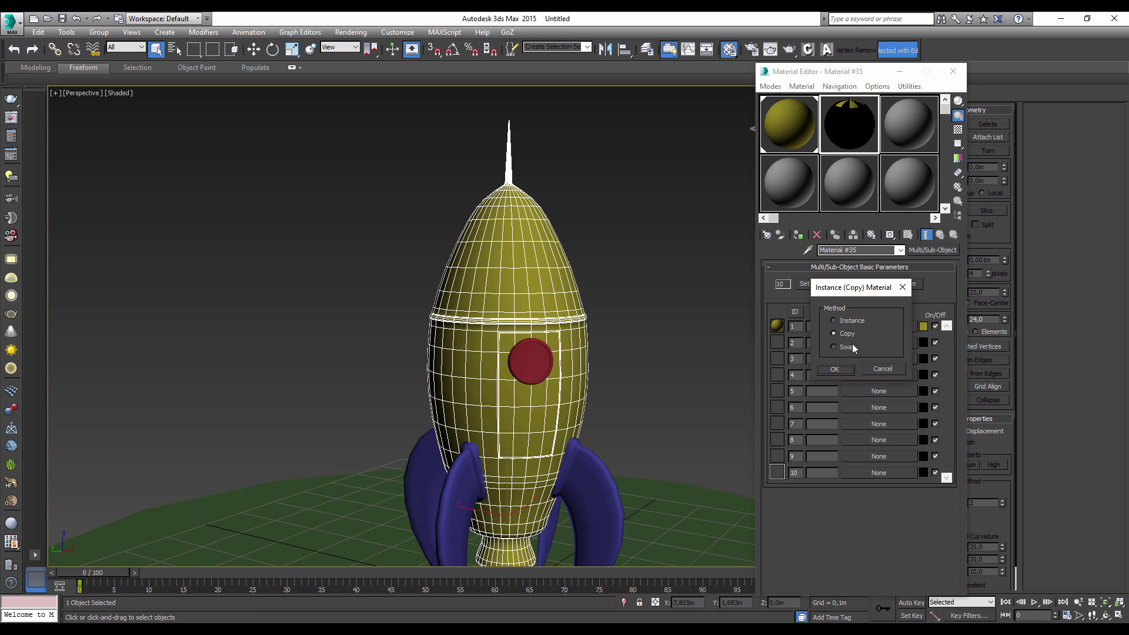
{"action": "left_click", "coordinate": [837, 368]}
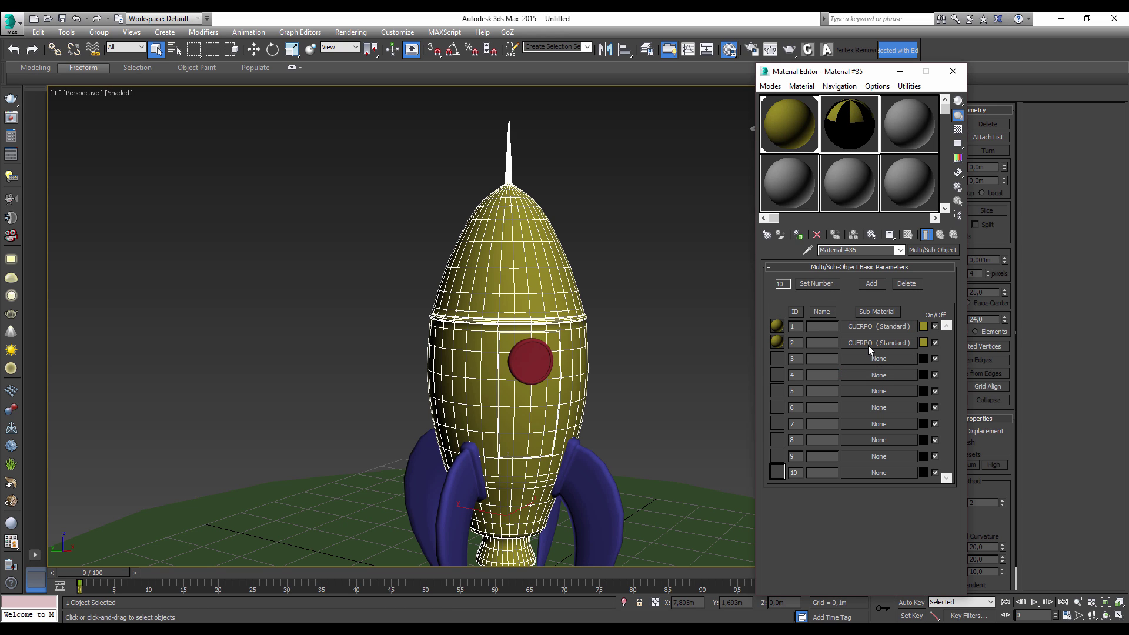
- Rename sub-material 2 to 'top' and give it a blue diffuse colour
{"action": "left_click", "coordinate": [862, 342]}
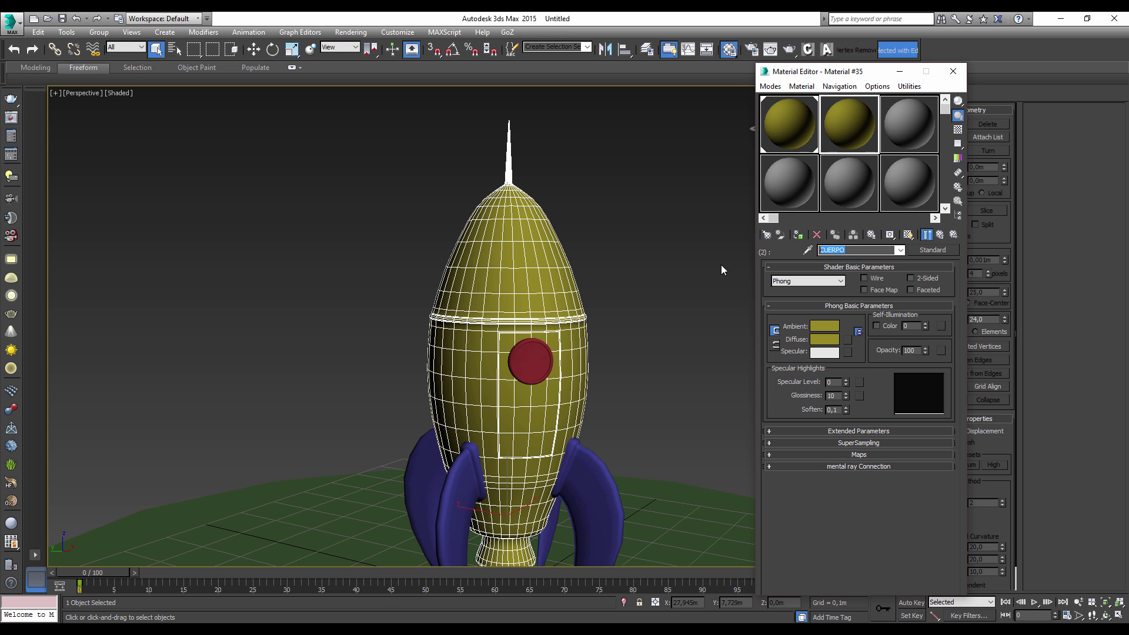
{"action": "type", "text": "top"}
{"action": "left_click", "coordinate": [824, 339]}
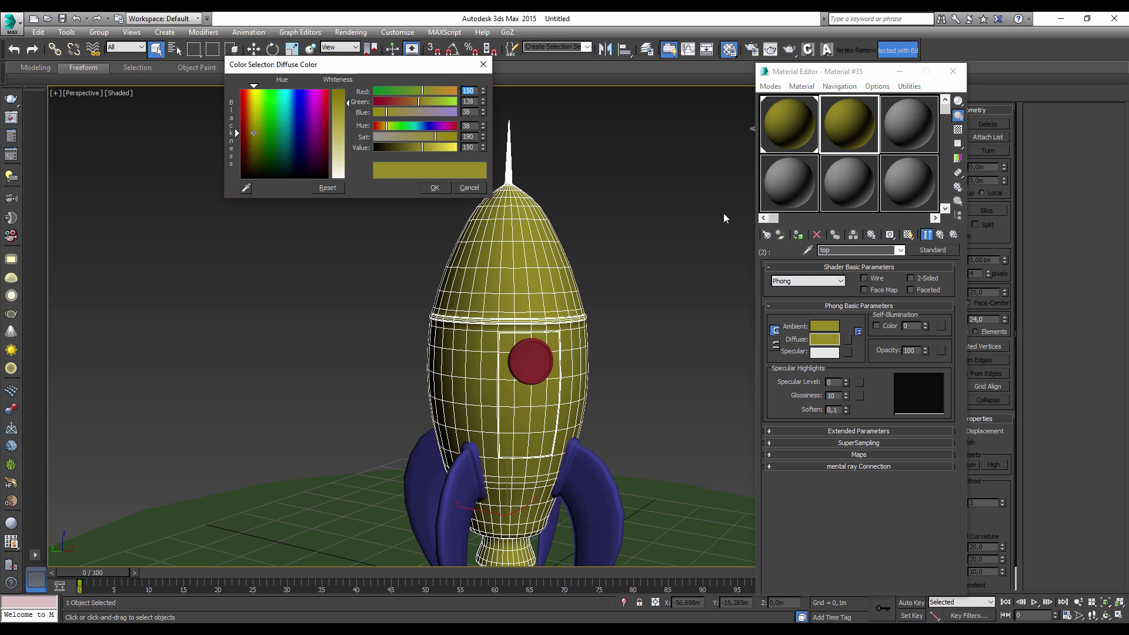
{"action": "left_click", "coordinate": [433, 136]}
{"action": "left_click_drag", "start_coordinate": [433, 137], "coordinate": [450, 137]}
{"action": "left_click", "coordinate": [434, 188]}
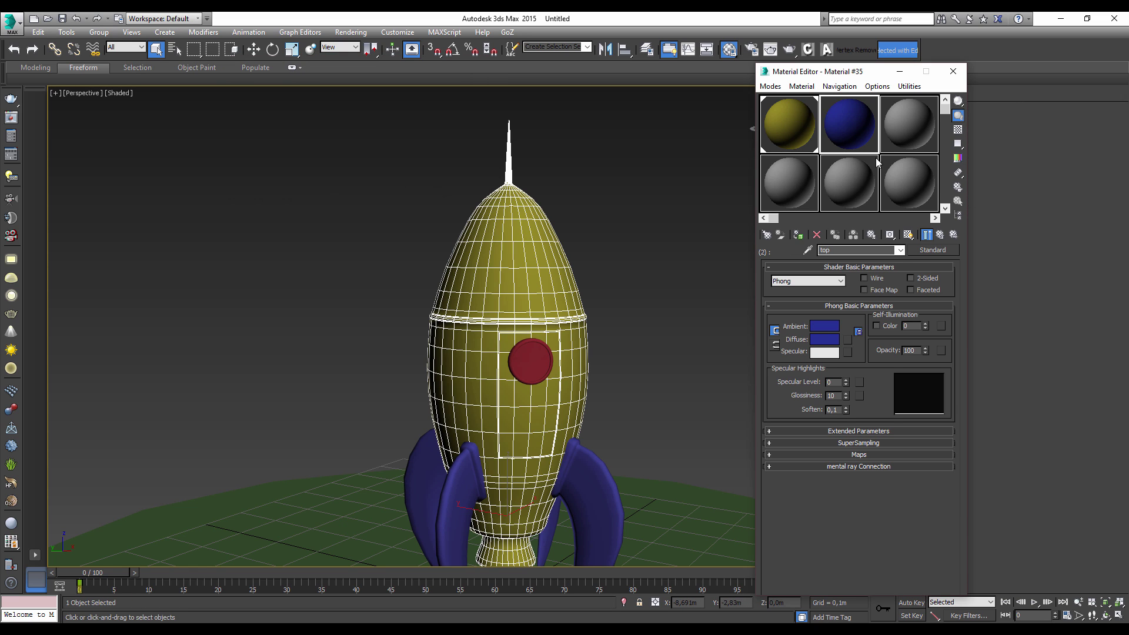
- Apply the Multi/Sub-Object Material #35 to the rocket
{"action": "left_click", "coordinate": [940, 234]}
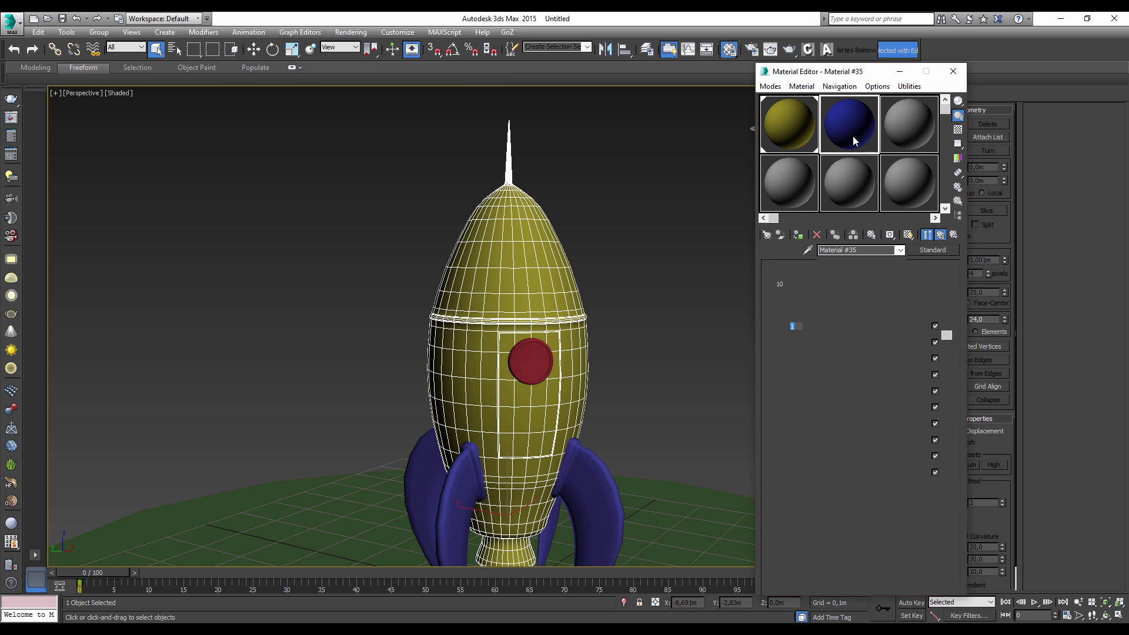
{"action": "left_click_drag", "start_coordinate": [852, 123], "coordinate": [552, 272]}
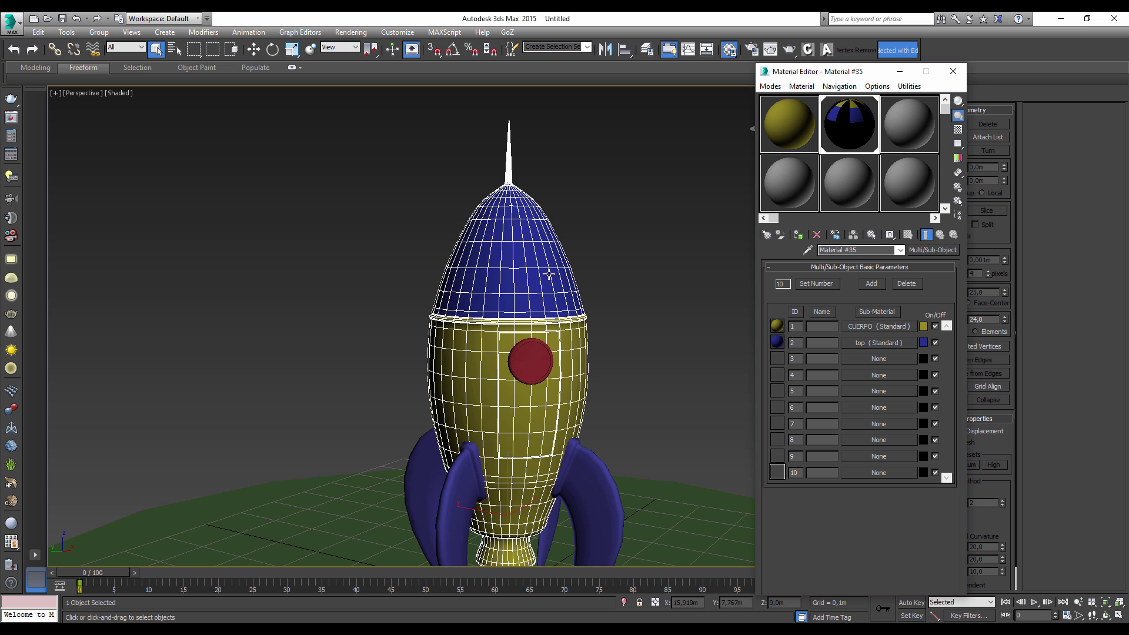
{"action": "left_click", "coordinate": [658, 274]}
- Box-select all the rocket parts together with the ground
{"action": "mouse_move", "coordinate": [619, 396]}
{"action": "middle_mouse_down", "text": "alt"}
{"action": "mouse_move", "coordinate": [400, 395]}
{"action": "mouse_move", "coordinate": [697, 393]}
{"action": "mouse_move", "coordinate": [643, 405]}
{"action": "mouse_move", "coordinate": [529, 365]}
{"action": "mouse_move", "coordinate": [541, 246]}
{"action": "middle_mouse_up", "text": "alt"}
{"action": "scroll", "coordinate": [529, 259], "scroll_direction": "down", "scroll_amount": 3}
{"action": "scroll", "coordinate": [478, 291], "scroll_direction": "up", "scroll_amount": 2}
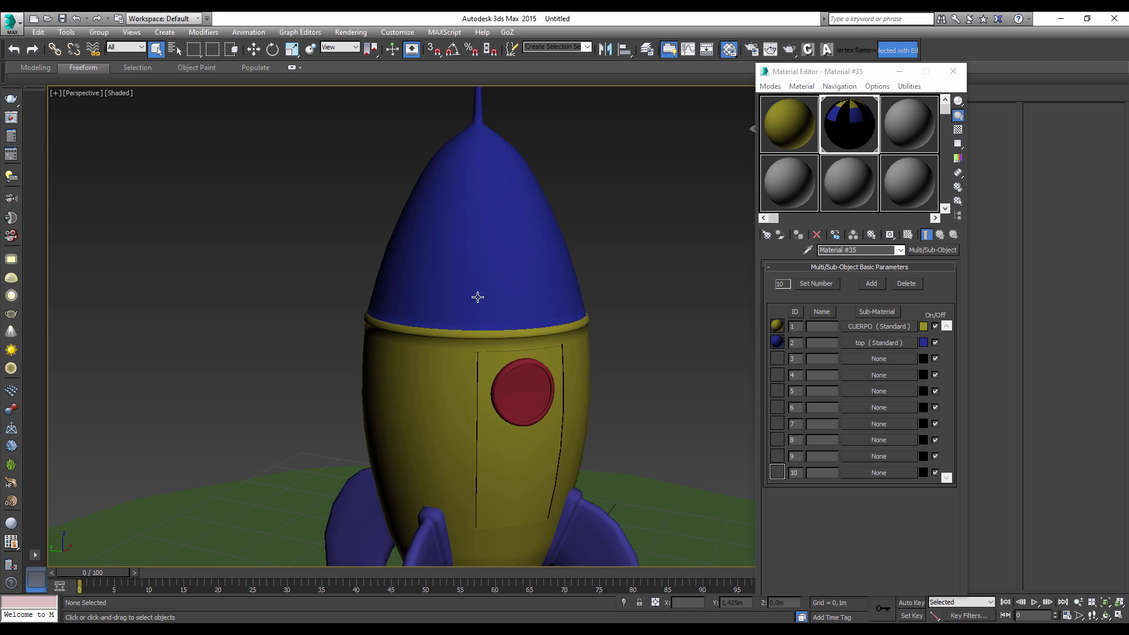
{"action": "scroll", "coordinate": [499, 264], "scroll_direction": "down", "scroll_amount": 2}
{"action": "scroll", "coordinate": [508, 253], "scroll_direction": "up", "scroll_amount": 2}
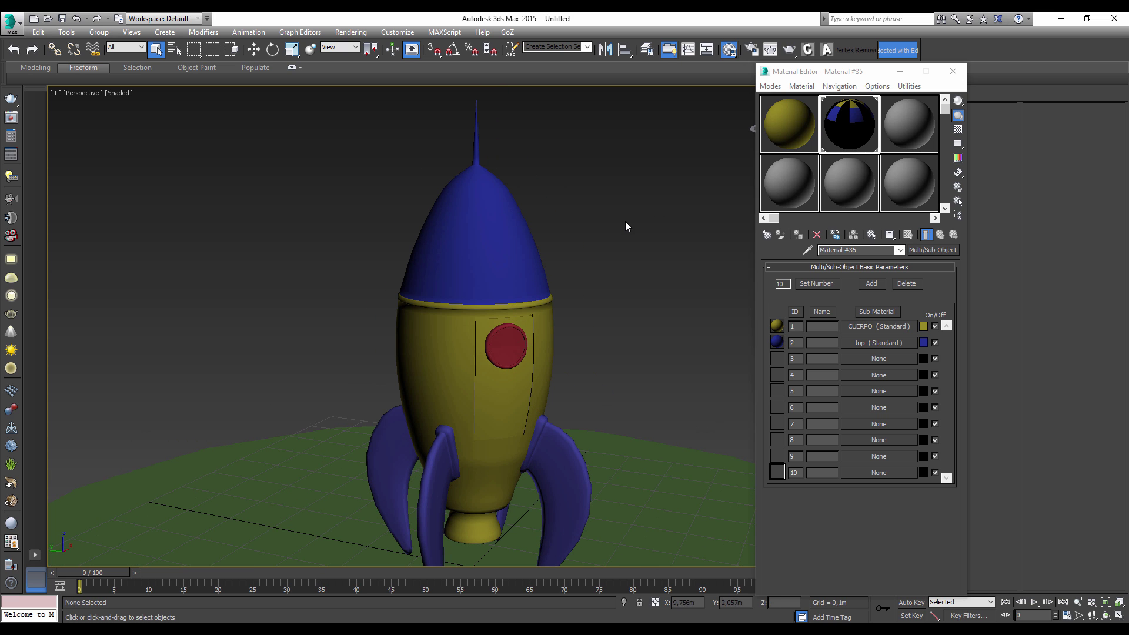
{"action": "scroll", "coordinate": [571, 257], "scroll_direction": "down", "scroll_amount": 2}
{"action": "left_click_drag", "start_coordinate": [612, 146], "coordinate": [347, 453]}
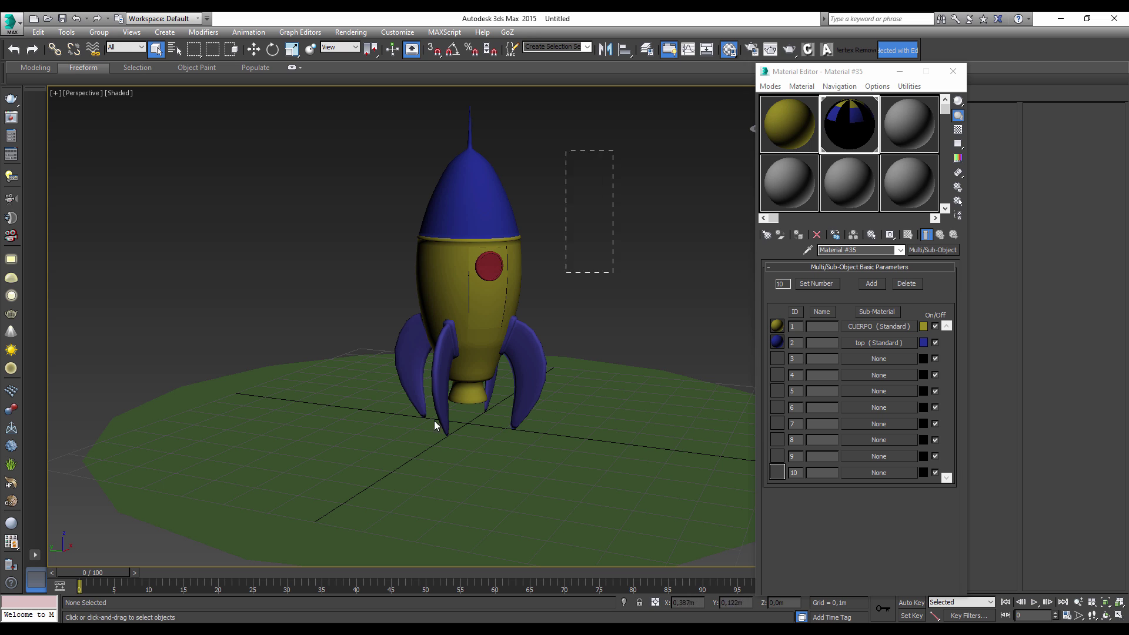
- Export the selected objects as COHETE_02.FBX with the default FBX export settings
{"action": "left_click", "coordinate": [11, 24]}
{"action": "mouse_move", "coordinate": [41, 212]}
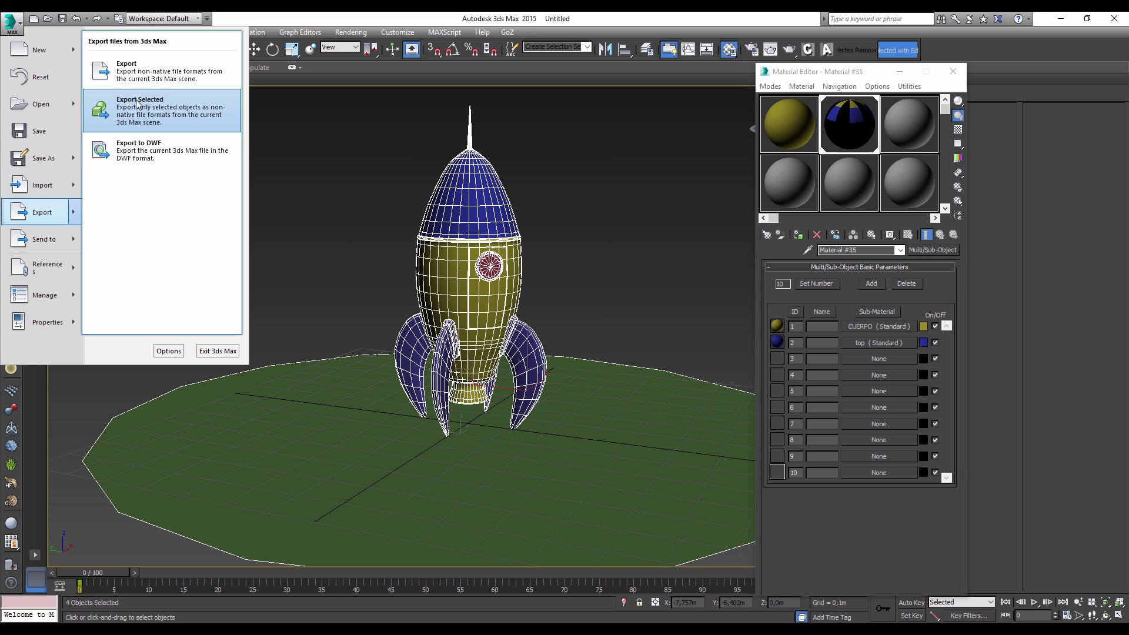
{"action": "left_click", "coordinate": [141, 113]}
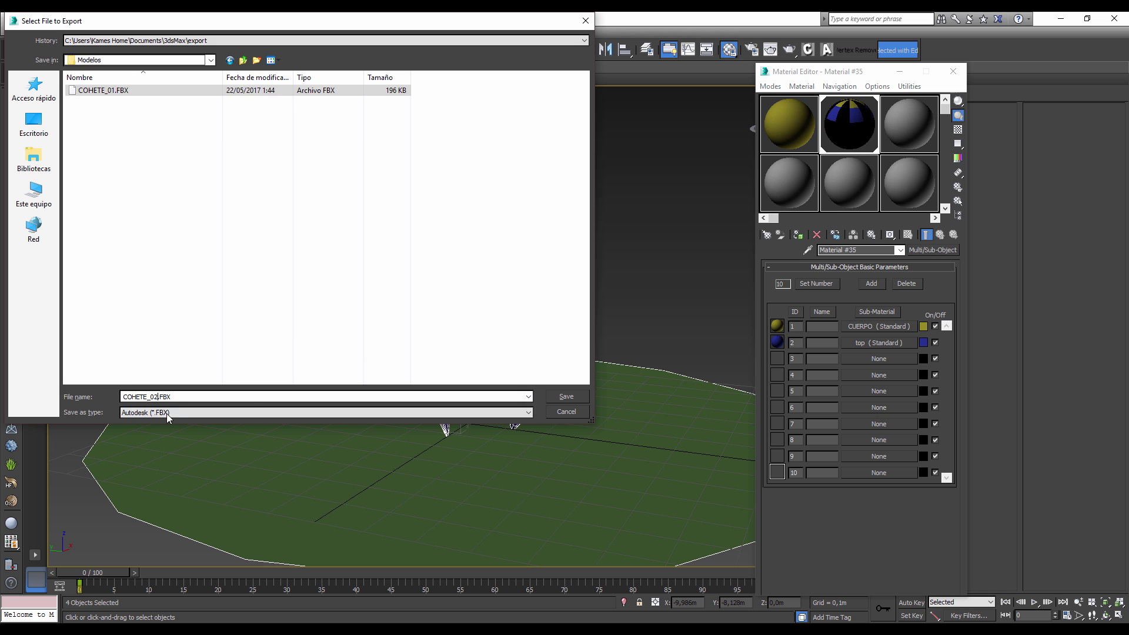
{"action": "left_click", "coordinate": [568, 394]}
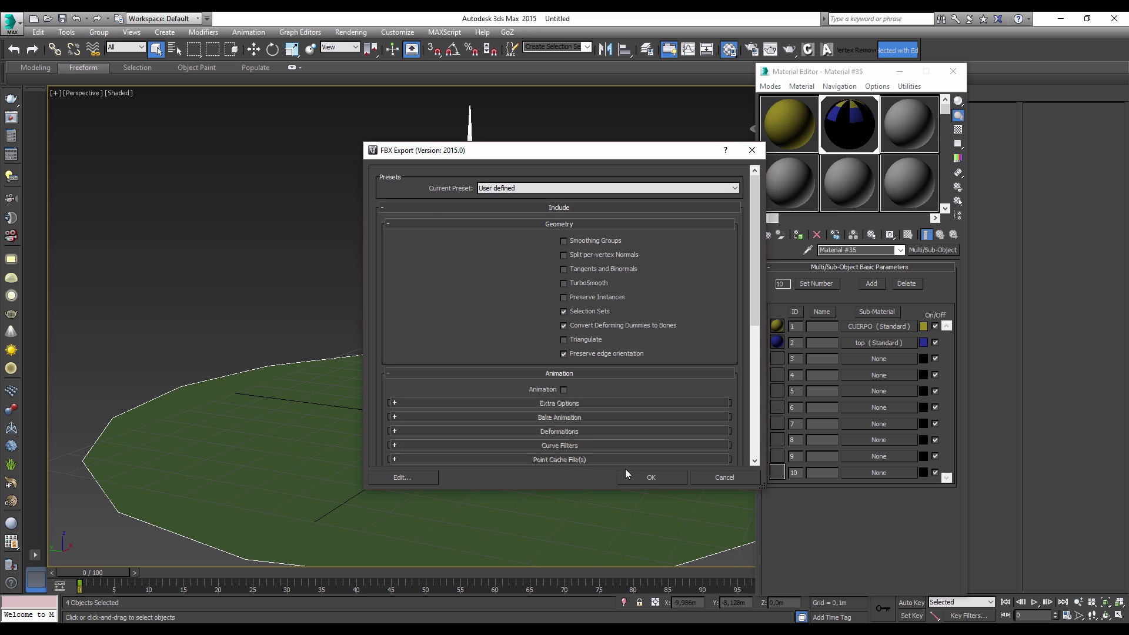
{"action": "left_click", "coordinate": [649, 477]}
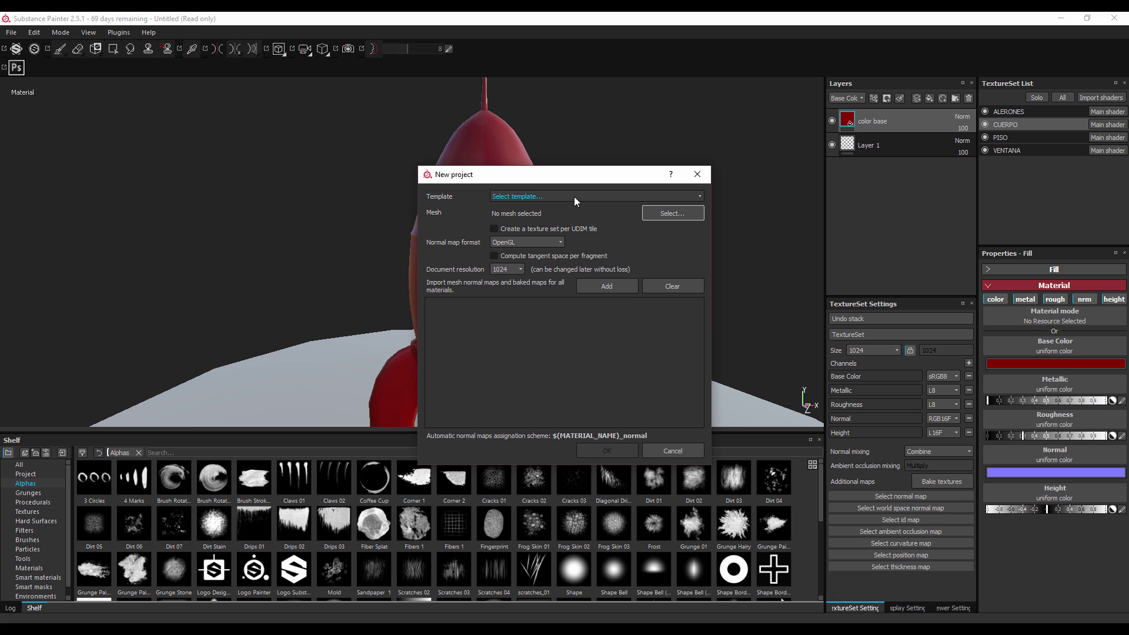
- Create the new project with COHETE_02.FBX selected as the mesh
{"action": "left_click", "coordinate": [673, 214]}
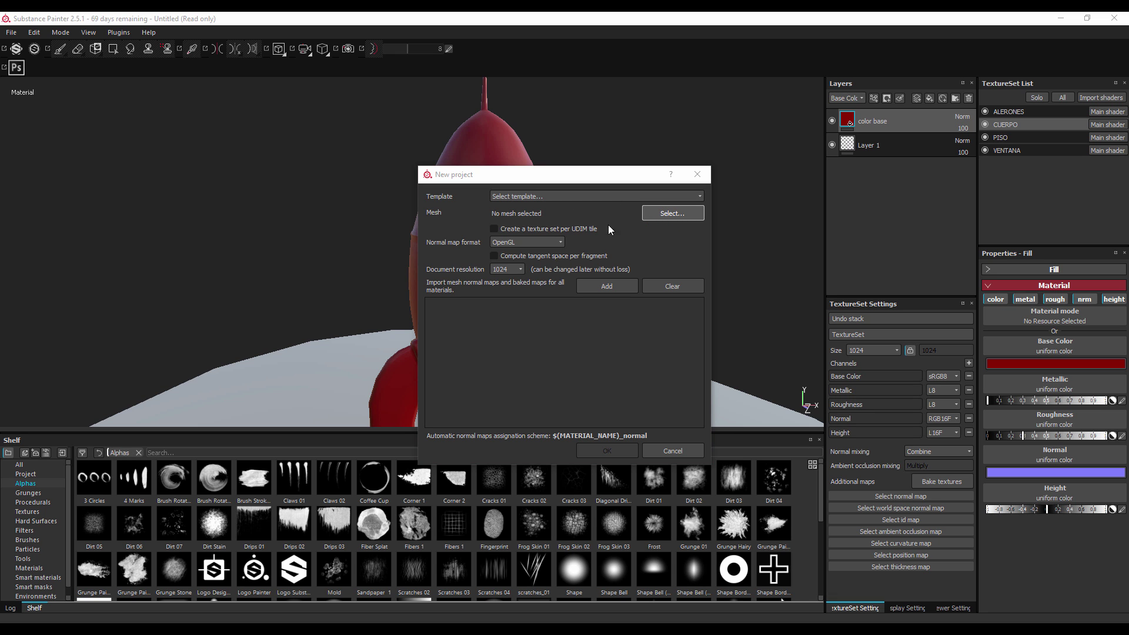
{"action": "left_click", "coordinate": [661, 277]}
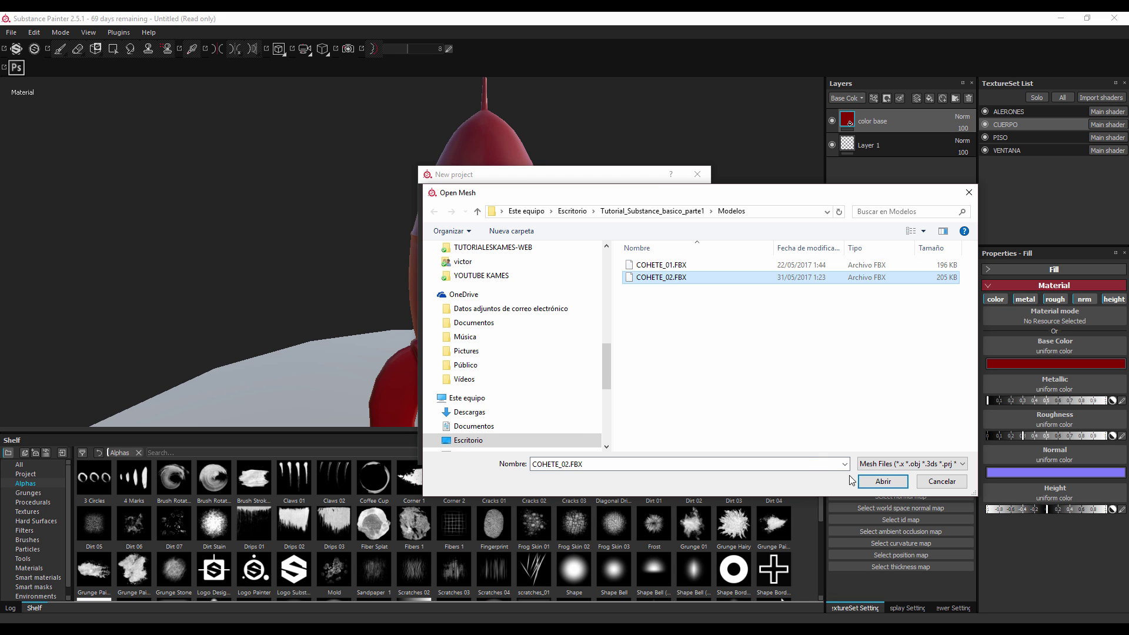
{"action": "left_click", "coordinate": [876, 481]}
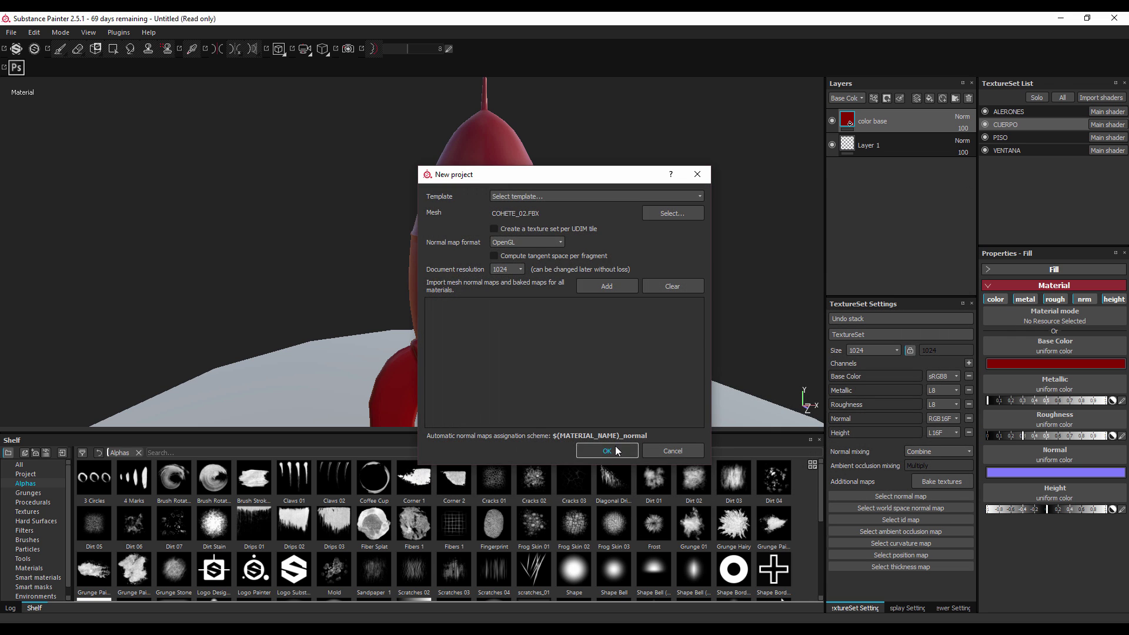
{"action": "left_click", "coordinate": [615, 449]}
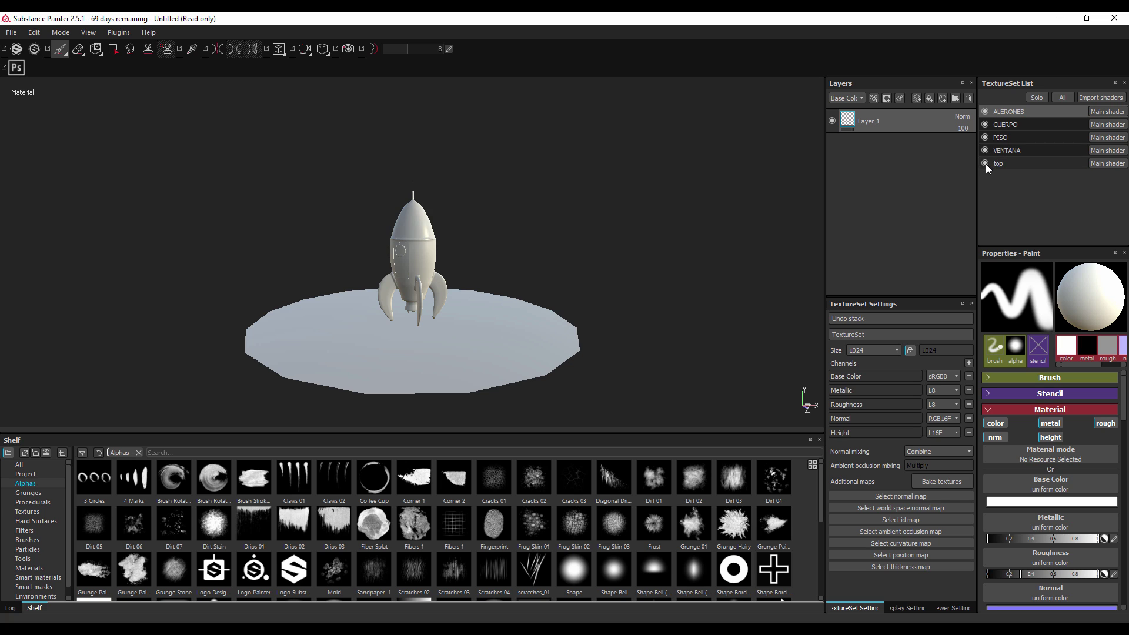
- Toggle the top texture set's visibility, frame the whole rocket, and show the Materials shelf
{"action": "left_click", "coordinate": [985, 164]}
{"action": "left_click", "coordinate": [989, 163]}
{"action": "left_click_drag", "start_coordinate": [404, 260], "coordinate": [475, 247], "text": "alt"}
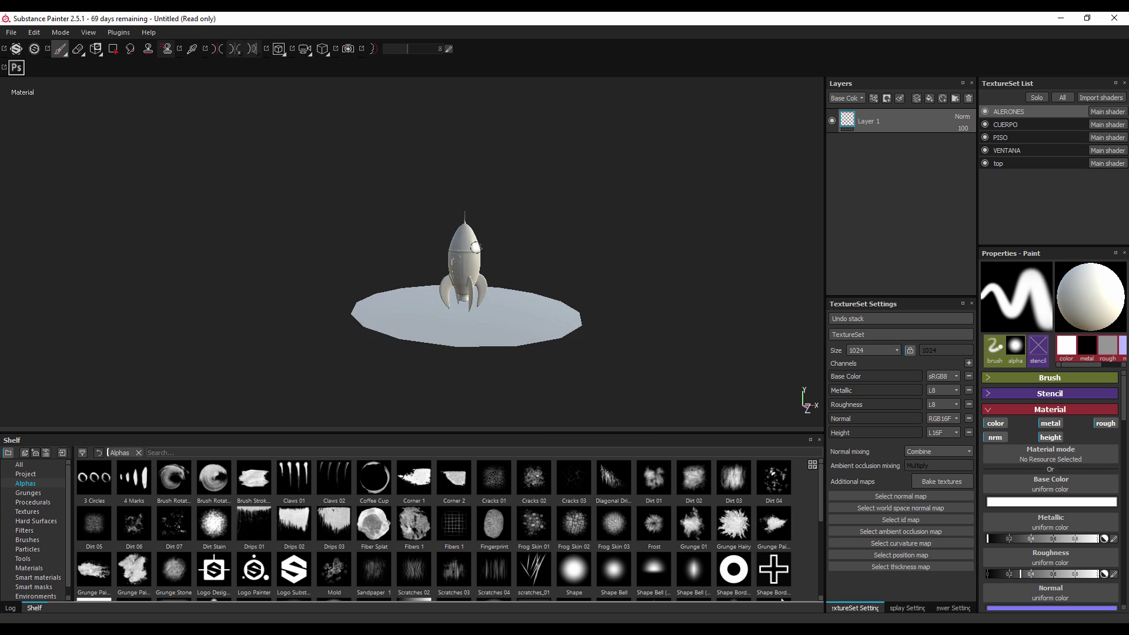
{"action": "scroll", "coordinate": [475, 247], "scroll_direction": "up", "scroll_amount": 10}
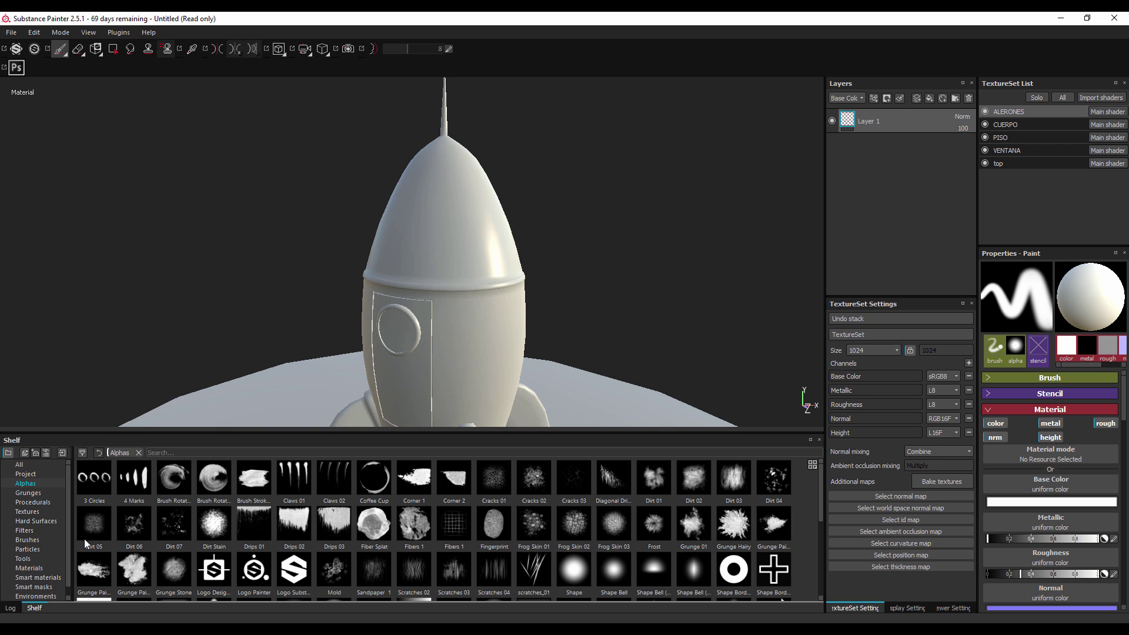
{"action": "left_click", "coordinate": [29, 567]}
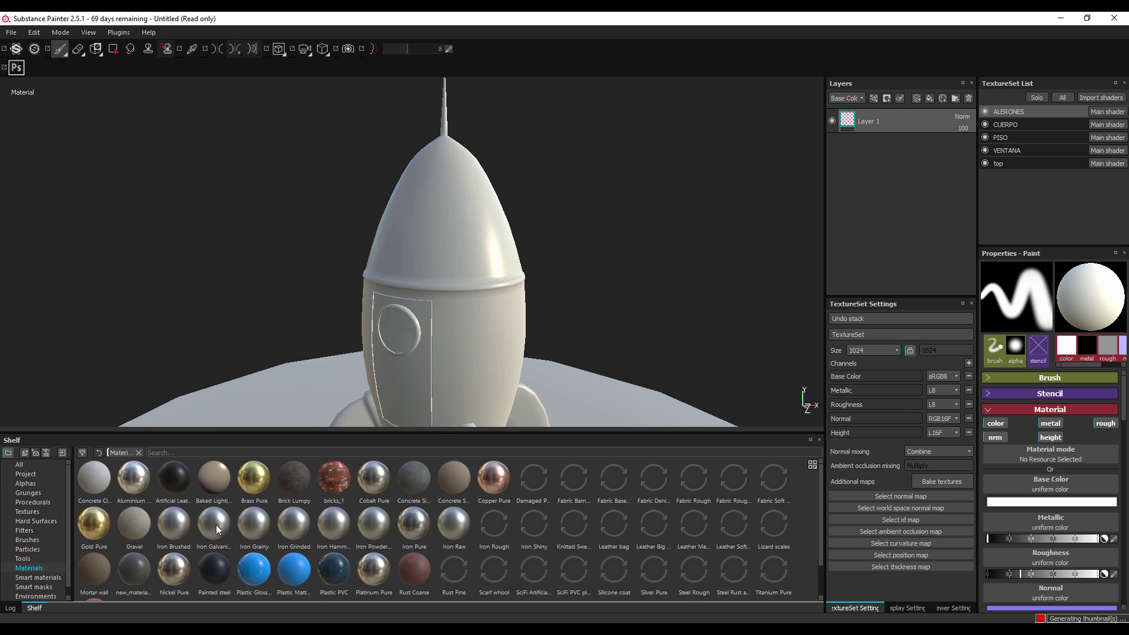
{"action": "mouse_move", "coordinate": [213, 524]}
{"action": "left_mouse_down"}
{"action": "mouse_move", "coordinate": [813, 195]}
{"action": "mouse_move", "coordinate": [887, 188]}
{"action": "left_mouse_up"}
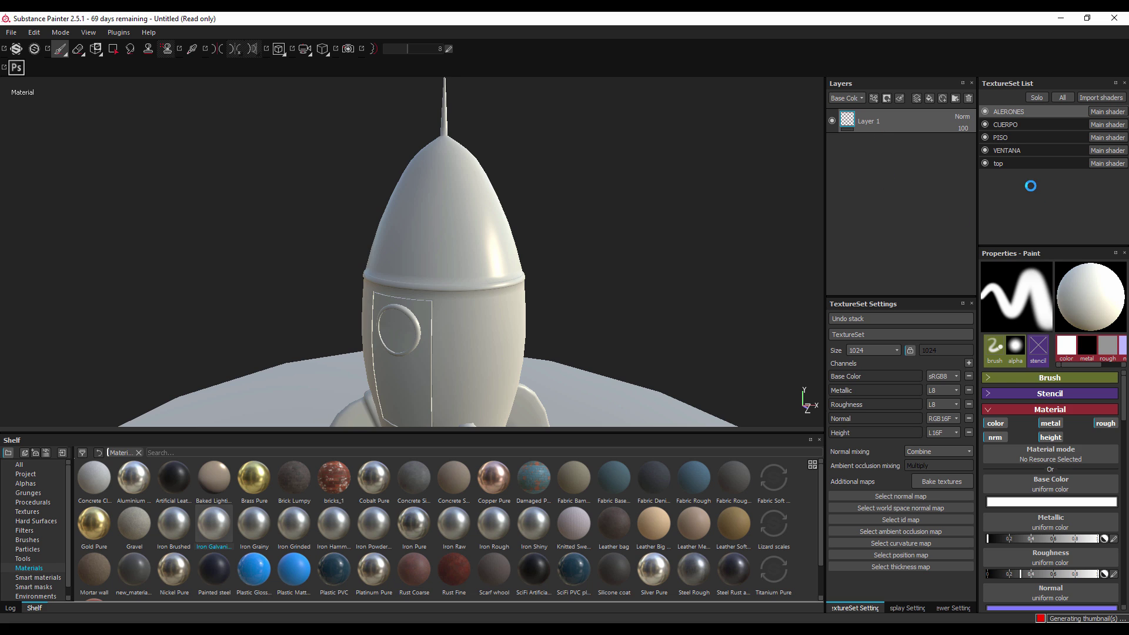
- Fill the top texture set with Painted steel and CUERPO with Platinum Pure, then show Particles
{"action": "left_click", "coordinate": [999, 164]}
{"action": "left_click_drag", "start_coordinate": [214, 567], "coordinate": [875, 177]}
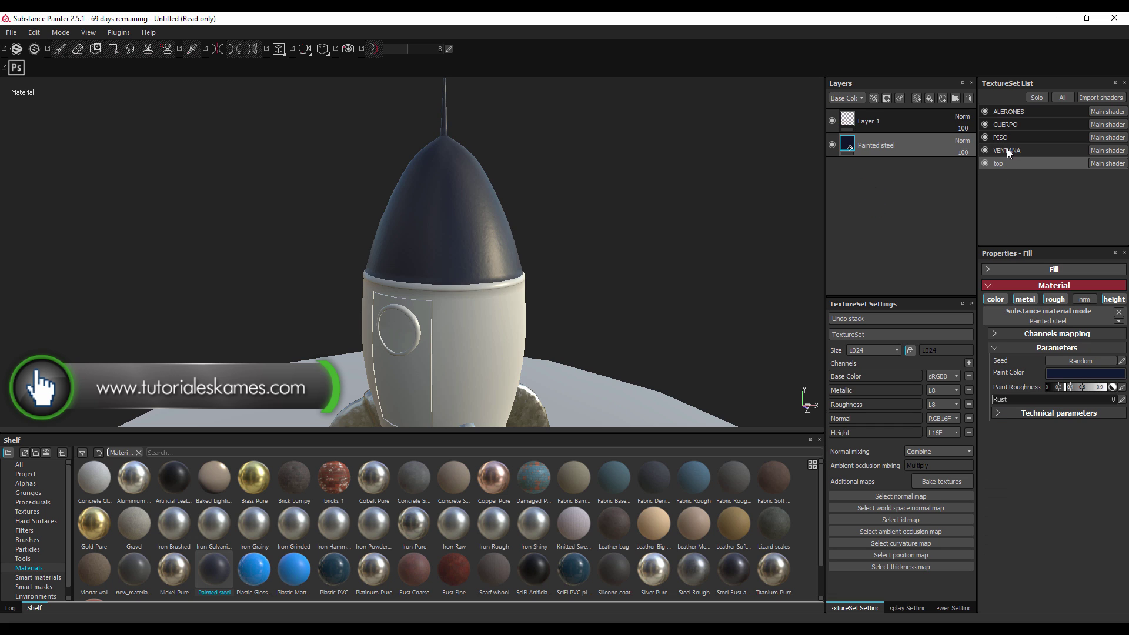
{"action": "left_click", "coordinate": [1006, 126]}
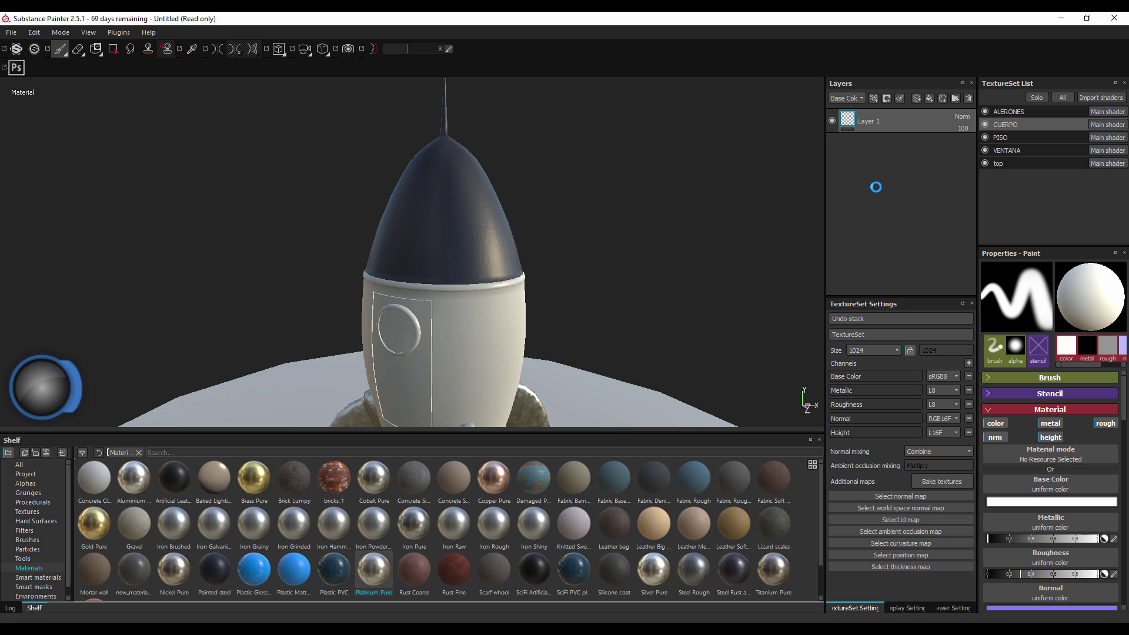
{"action": "mouse_move", "coordinate": [619, 428]}
{"action": "left_mouse_down"}
{"action": "mouse_move", "coordinate": [582, 305]}
{"action": "mouse_move", "coordinate": [343, 330]}
{"action": "mouse_move", "coordinate": [605, 403]}
{"action": "mouse_move", "coordinate": [516, 353]}
{"action": "mouse_move", "coordinate": [500, 142]}
{"action": "mouse_move", "coordinate": [592, 374]}
{"action": "mouse_move", "coordinate": [390, 244]}
{"action": "mouse_move", "coordinate": [419, 277]}
{"action": "mouse_move", "coordinate": [373, 270]}
{"action": "mouse_move", "coordinate": [537, 242]}
{"action": "mouse_move", "coordinate": [425, 265]}
{"action": "mouse_move", "coordinate": [213, 237]}
{"action": "mouse_move", "coordinate": [340, 284]}
{"action": "mouse_move", "coordinate": [455, 282]}
{"action": "mouse_move", "coordinate": [447, 258]}
{"action": "left_mouse_up"}
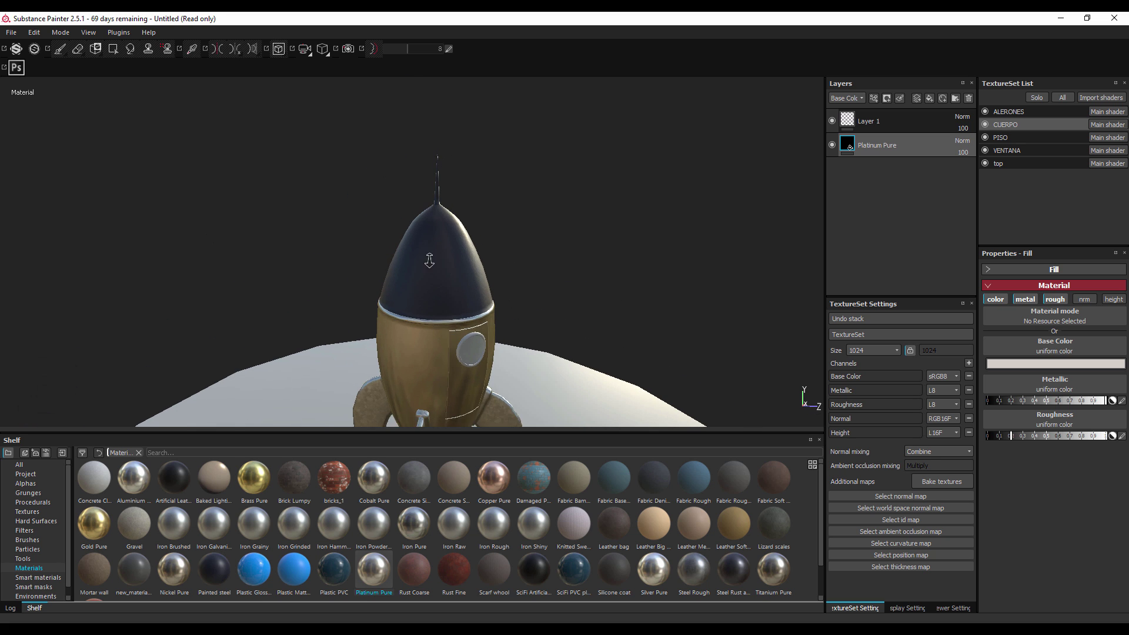
{"action": "left_click", "coordinate": [1003, 165]}
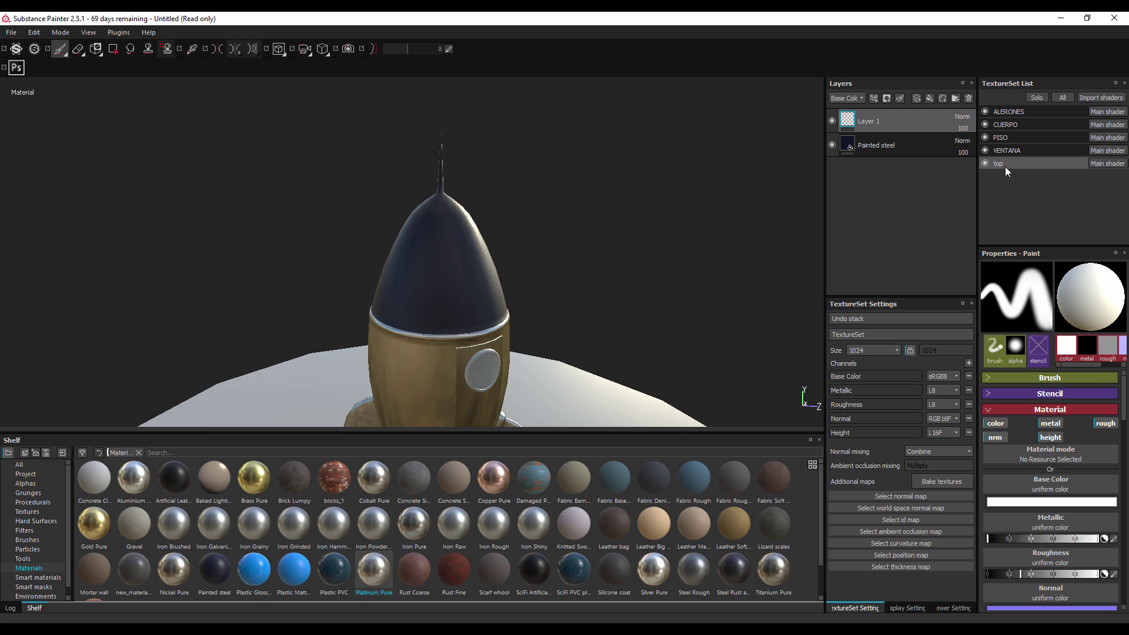
{"action": "left_click", "coordinate": [34, 549]}
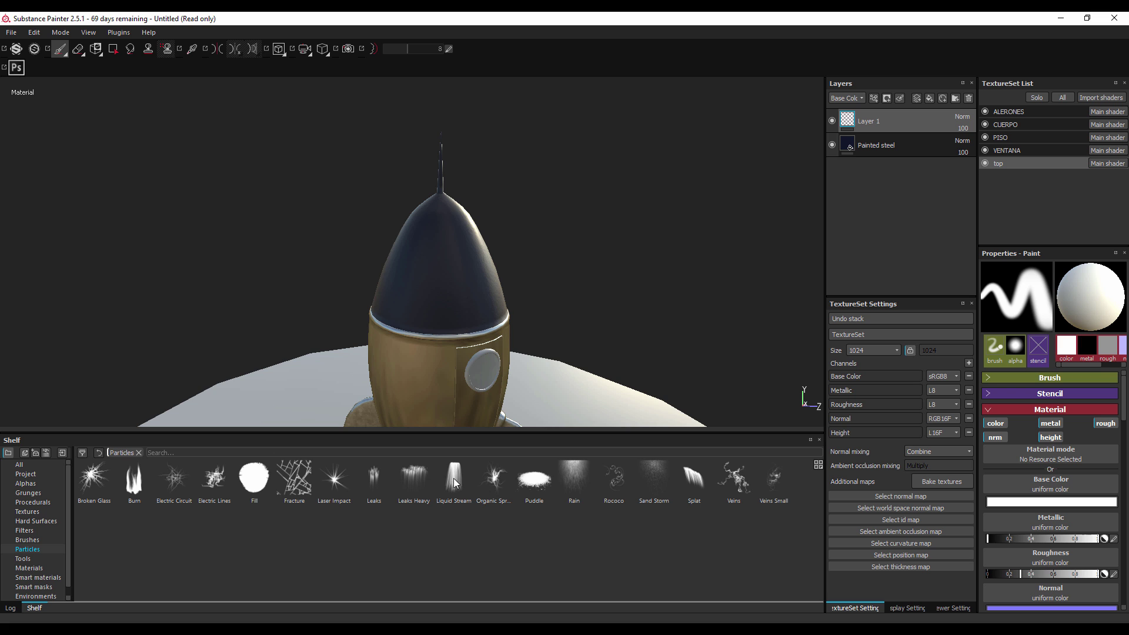
- Streak Rain particles over the nose cone and CUERPO body, orbiting and zooming to check
{"action": "left_click", "coordinate": [575, 480]}
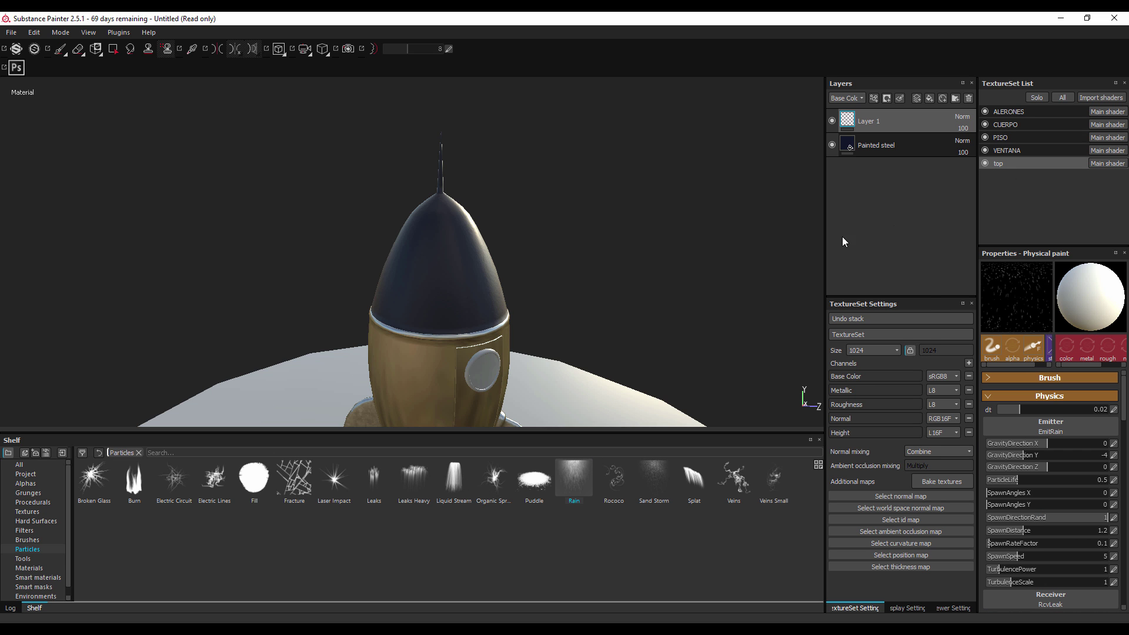
{"action": "left_click", "coordinate": [440, 235]}
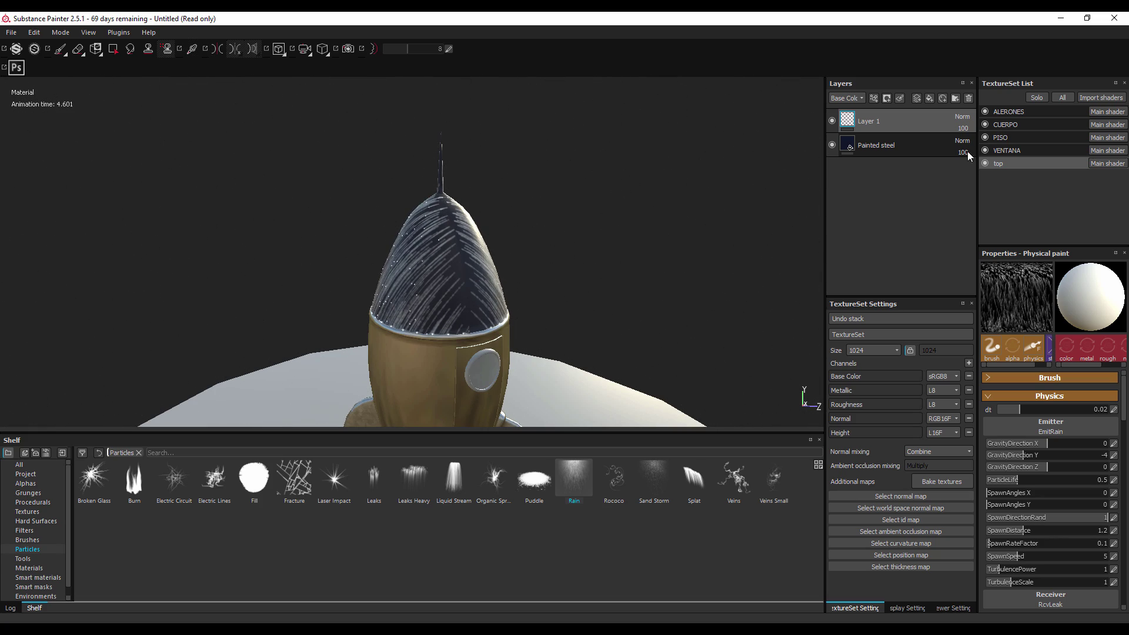
{"action": "left_click", "coordinate": [454, 348]}
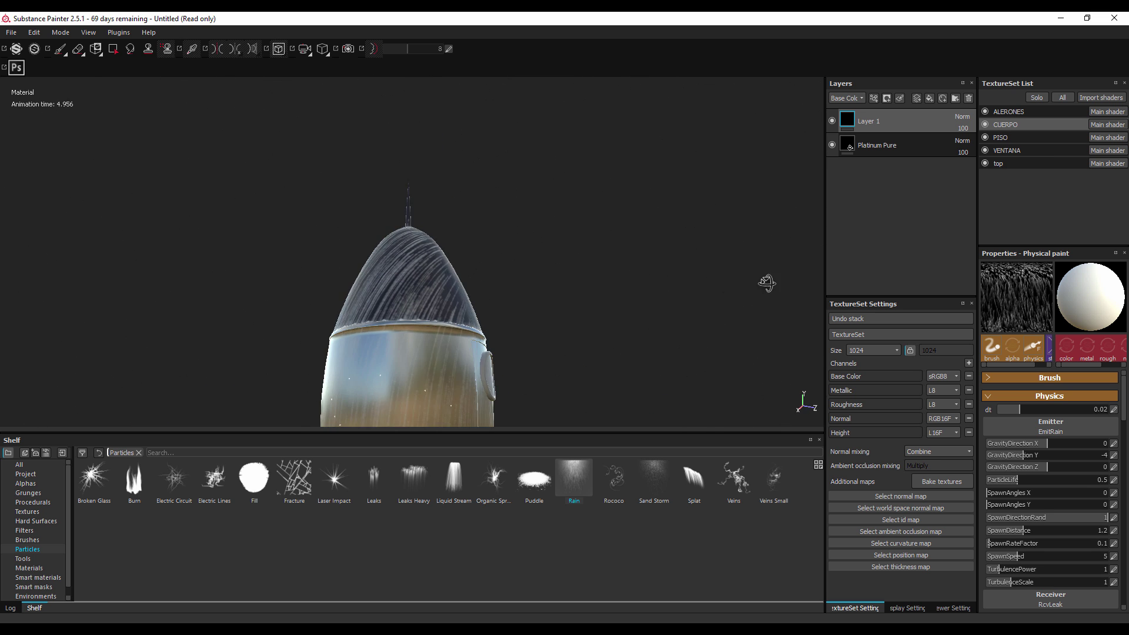
{"action": "mouse_move", "coordinate": [531, 335]}
{"action": "left_mouse_down", "text": "alt"}
{"action": "mouse_move", "coordinate": [547, 422]}
{"action": "mouse_move", "coordinate": [588, 329]}
{"action": "left_mouse_up", "text": "alt"}
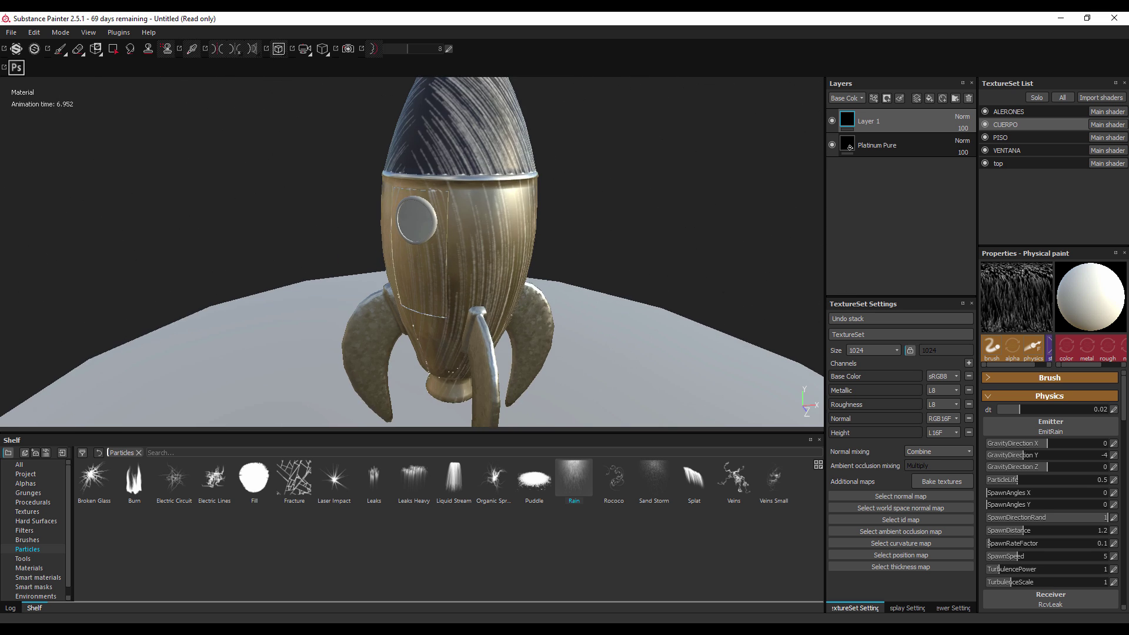
{"action": "mouse_move", "coordinate": [642, 247]}
{"action": "right_mouse_down", "text": "alt"}
{"action": "mouse_move", "coordinate": [495, 293]}
{"action": "mouse_move", "coordinate": [651, 271]}
{"action": "right_mouse_up", "text": "alt"}
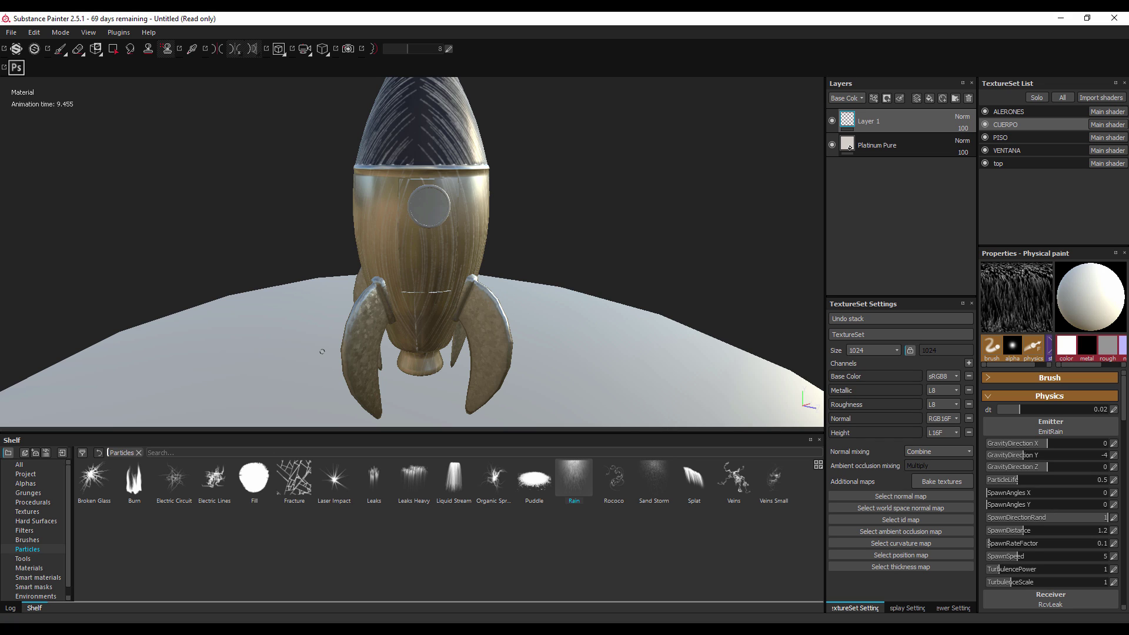
{"action": "scroll", "coordinate": [411, 253], "scroll_direction": "down", "scroll_amount": 2}
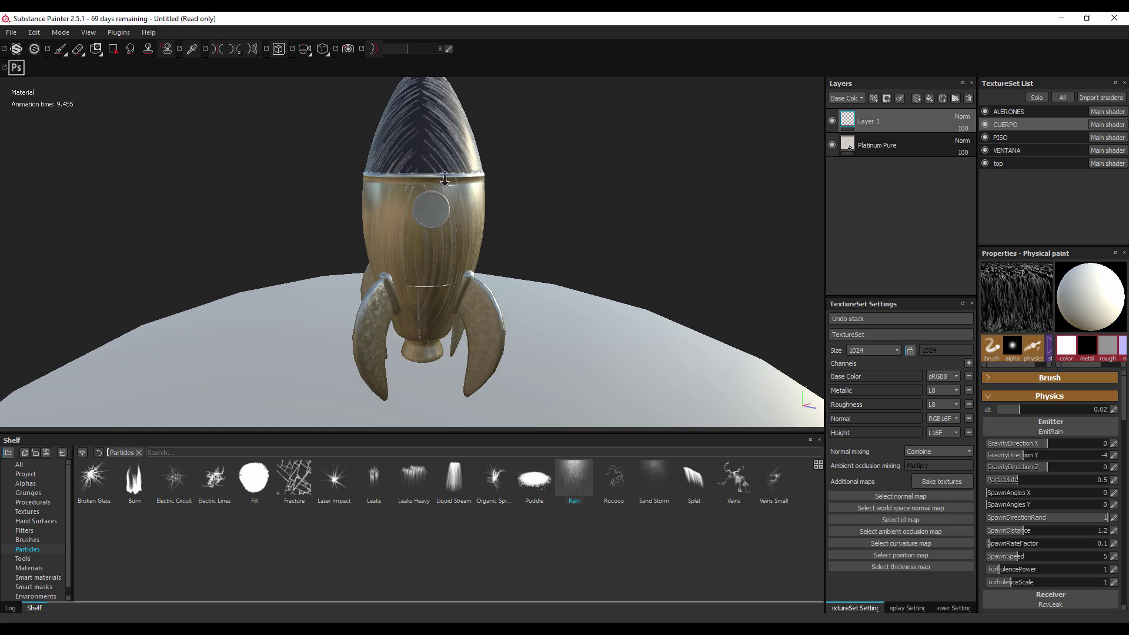
{"action": "scroll", "coordinate": [411, 253], "scroll_direction": "down", "scroll_amount": 1}
{"action": "scroll", "coordinate": [412, 253], "scroll_direction": "down", "scroll_amount": 1}
{"action": "scroll", "coordinate": [412, 253], "scroll_direction": "down", "scroll_amount": 1}
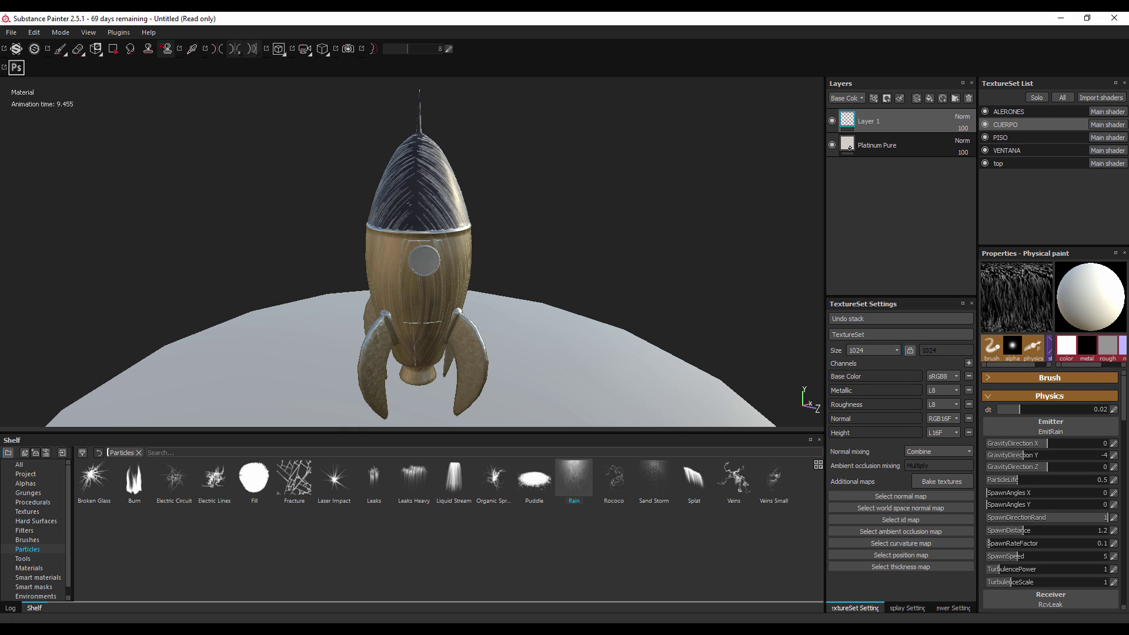
- Discard changes and create a new project from COHETE_01.FBX without per-UDIM texture sets
{"action": "left_click", "coordinate": [11, 33]}
{"action": "left_click", "coordinate": [22, 47]}
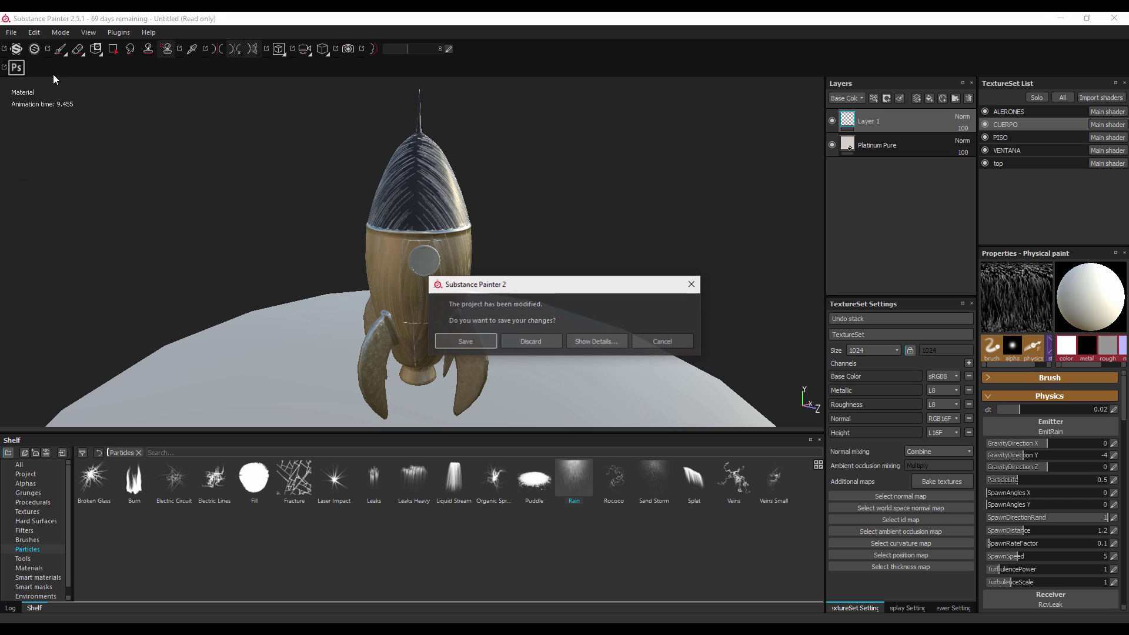
{"action": "left_click", "coordinate": [531, 342]}
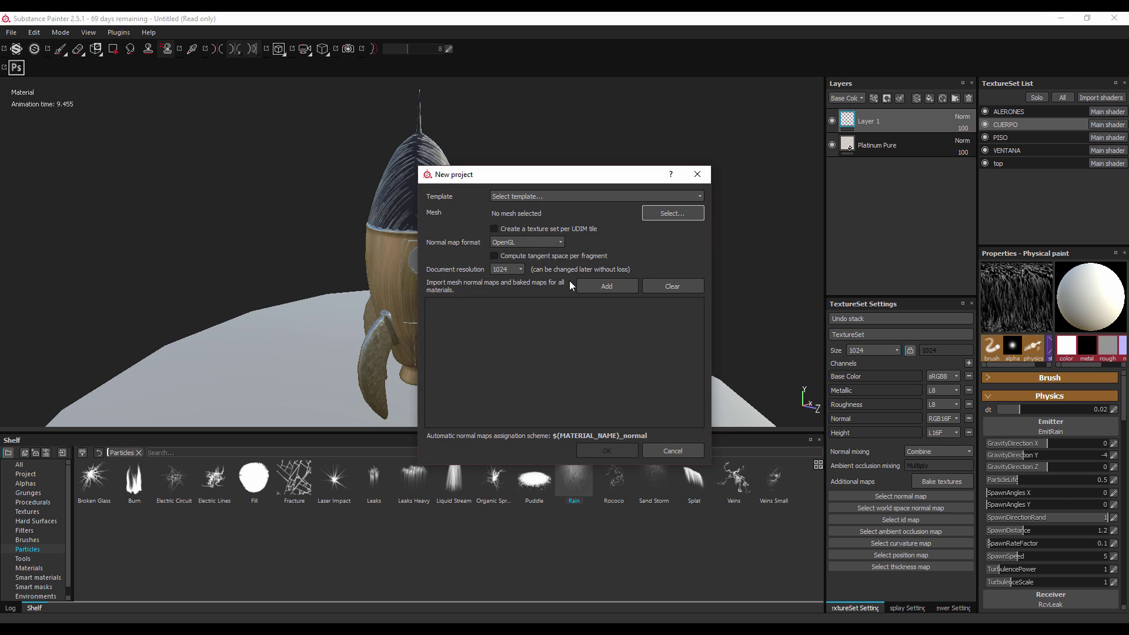
{"action": "left_click", "coordinate": [554, 227]}
{"action": "left_click", "coordinate": [673, 223]}
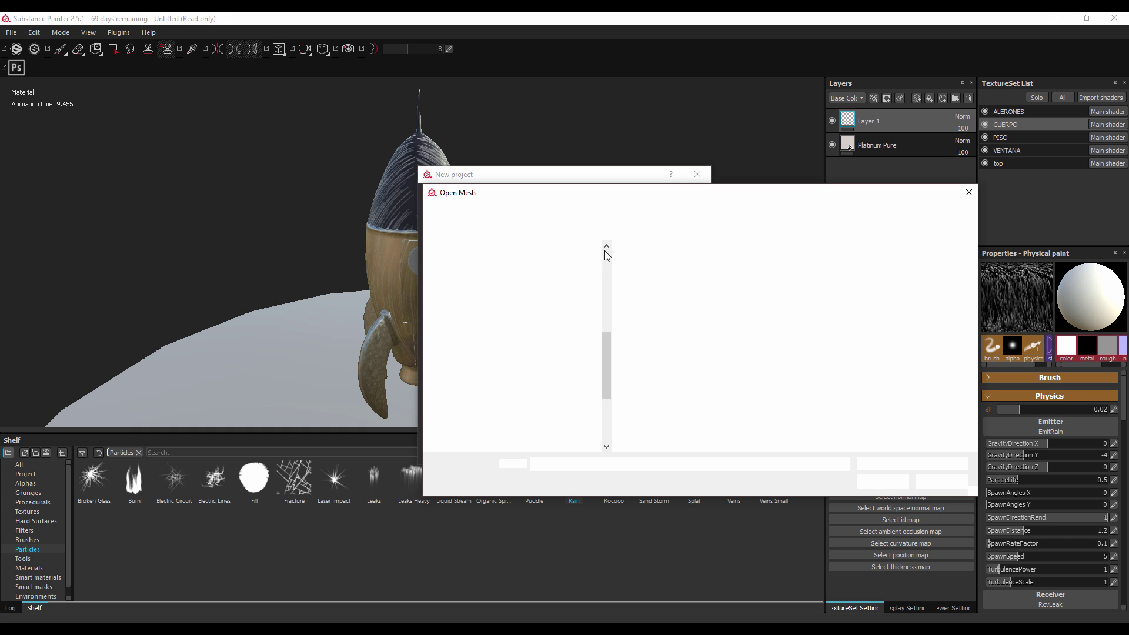
{"action": "left_click", "coordinate": [661, 264]}
{"action": "left_click", "coordinate": [883, 482]}
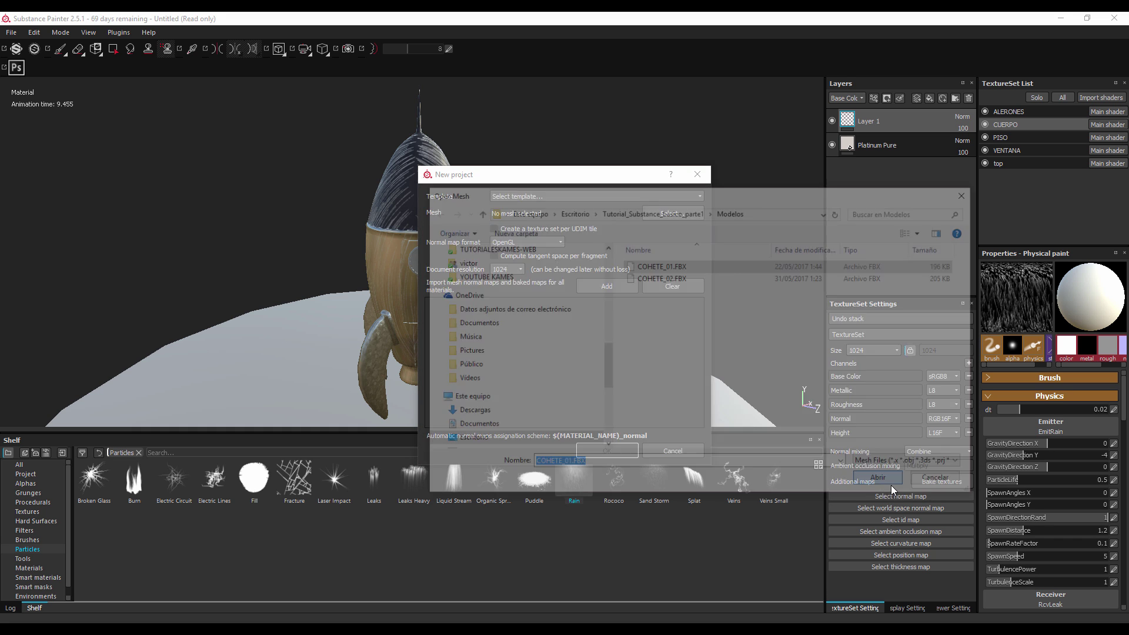
{"action": "left_click", "coordinate": [627, 451]}
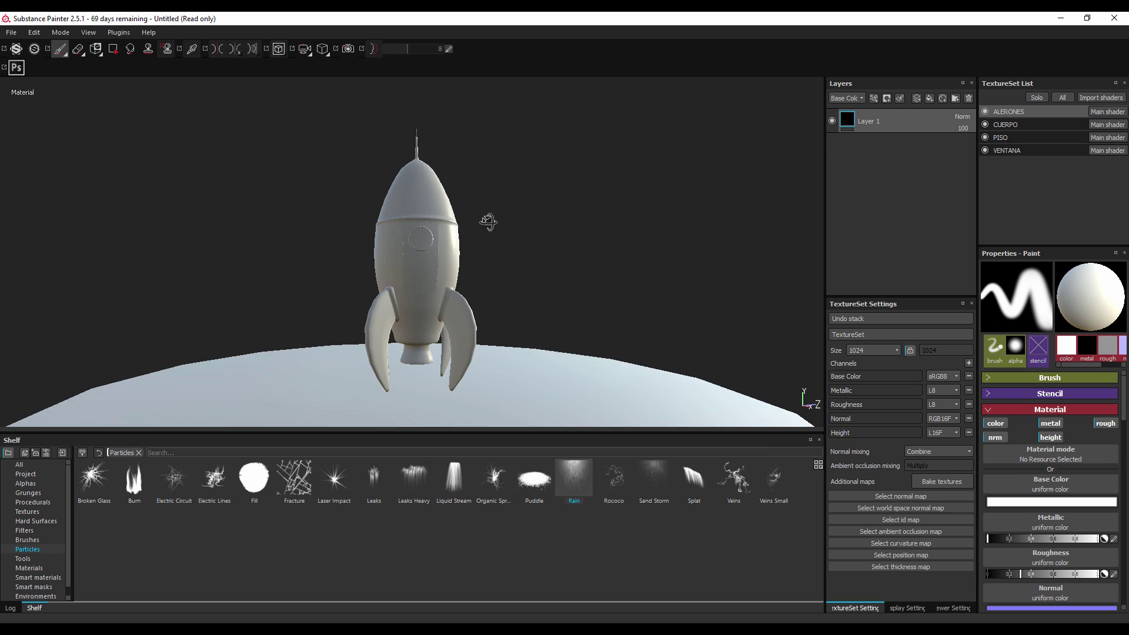
{"action": "right_click_drag", "start_coordinate": [494, 259], "coordinate": [781, 171], "text": "shift"}
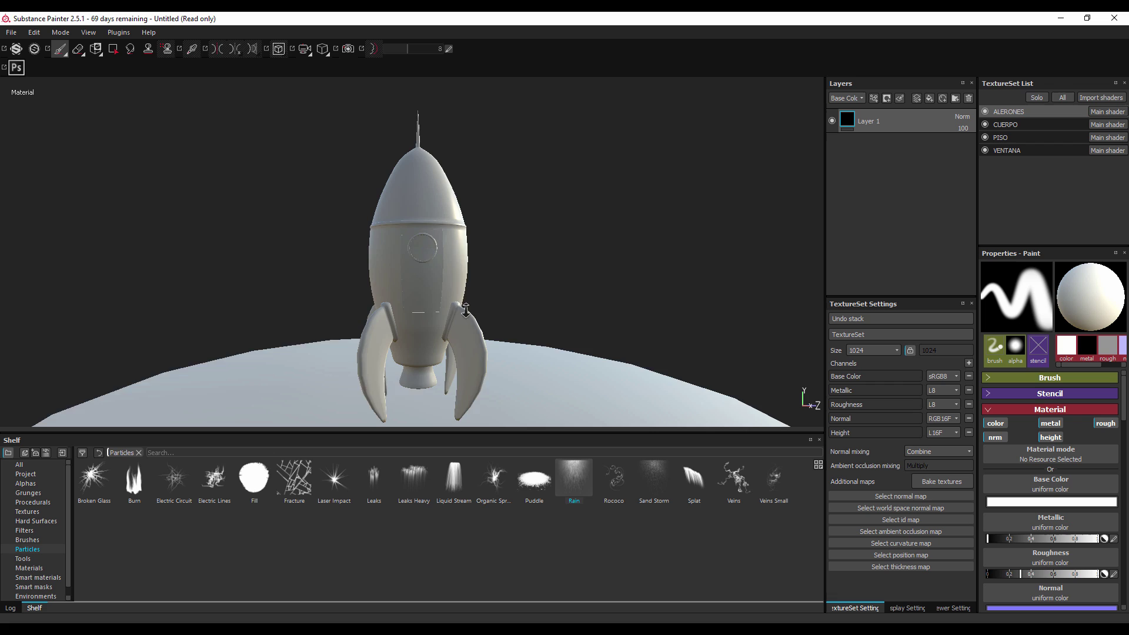
- Add a dark red fill layer to the ALERONES fins
{"action": "left_click", "coordinate": [930, 99]}
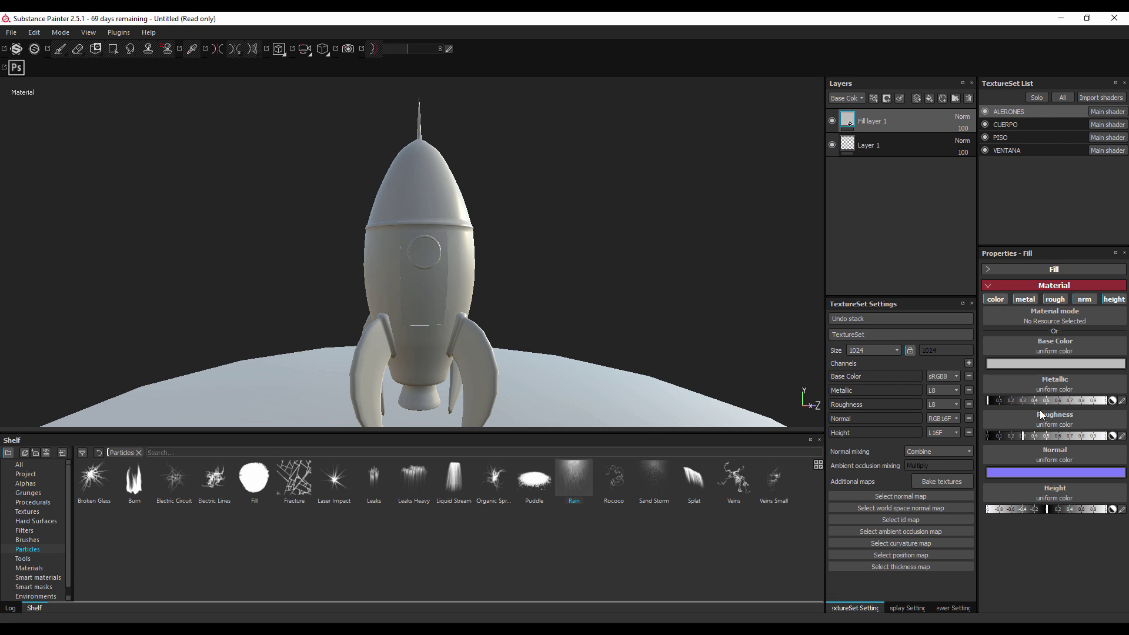
{"action": "left_click", "coordinate": [1050, 365]}
{"action": "left_click", "coordinate": [1012, 346]}
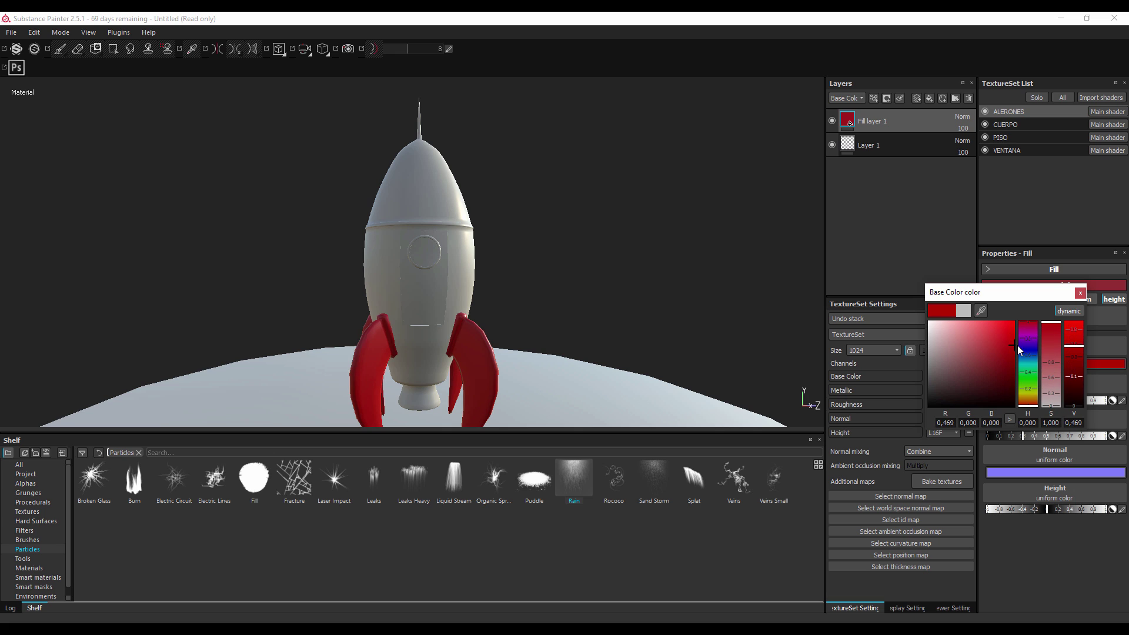
{"action": "left_click", "coordinate": [1080, 293]}
- Add a red fill layer to the CUERPO rocket body
{"action": "left_click", "coordinate": [1008, 125]}
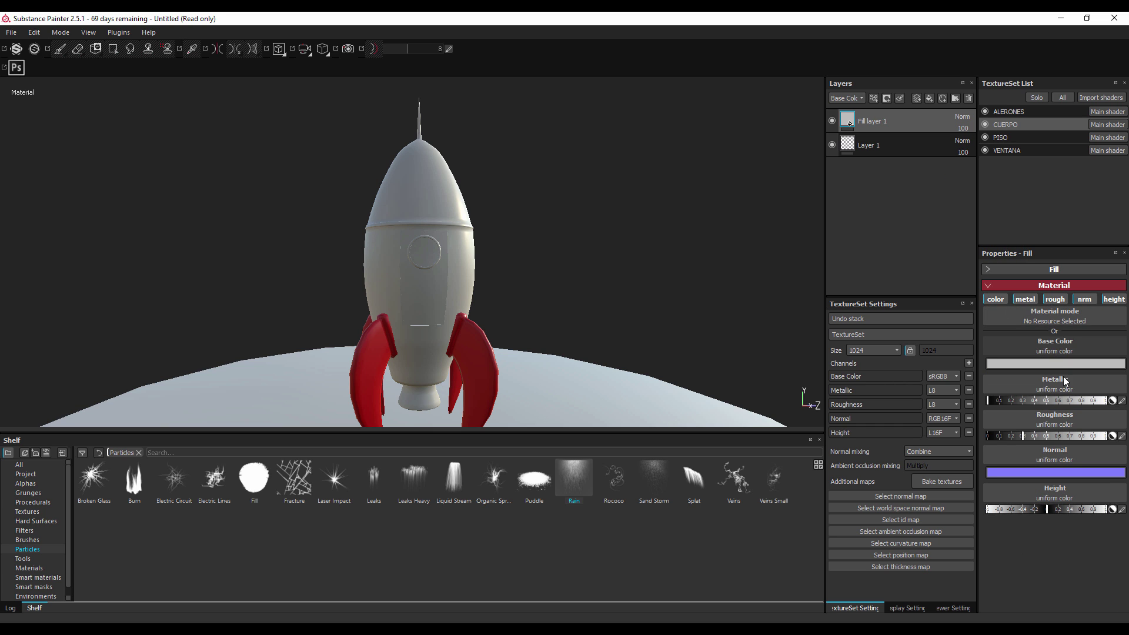
{"action": "left_click", "coordinate": [1053, 369]}
{"action": "left_click", "coordinate": [994, 357]}
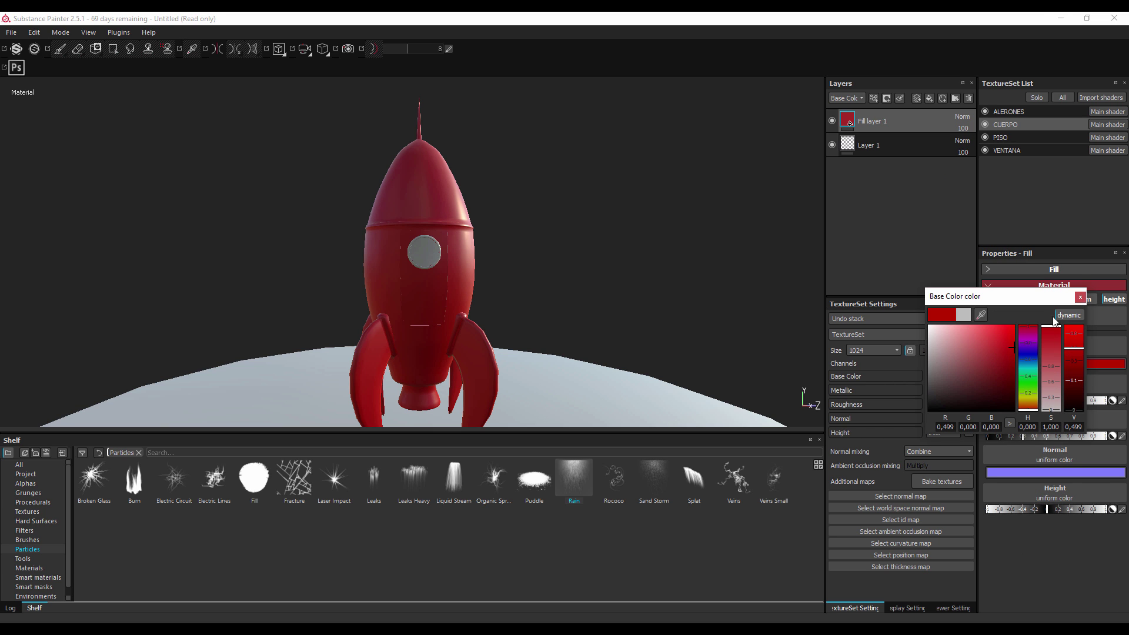
{"action": "left_click", "coordinate": [1080, 296]}
{"action": "scroll", "coordinate": [506, 282], "scroll_direction": "up", "scroll_amount": 3}
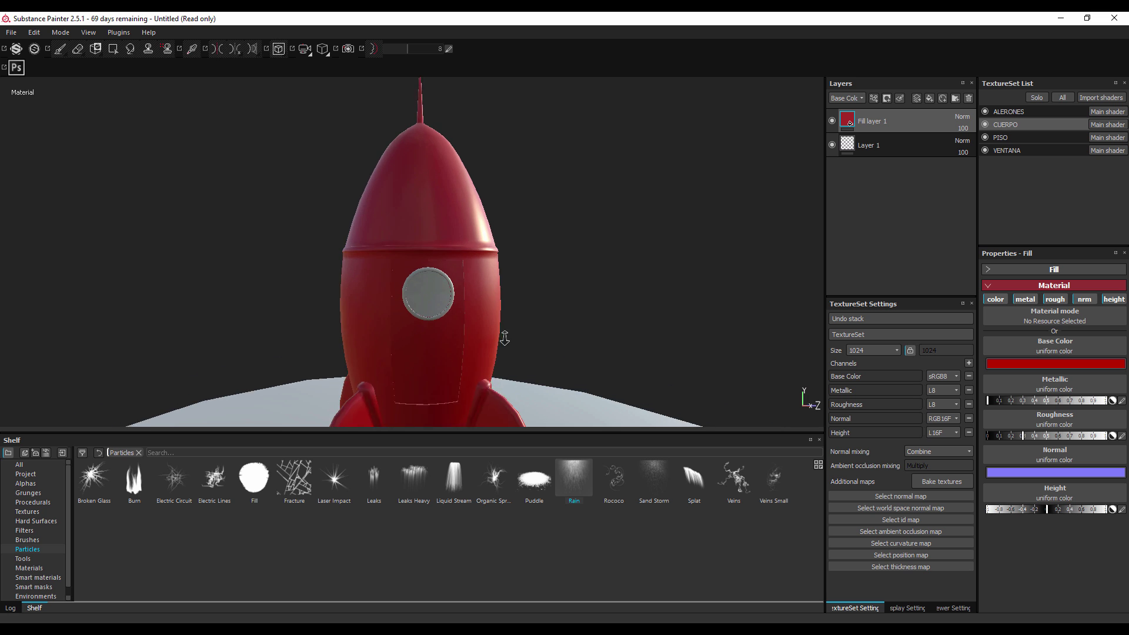
{"action": "mouse_move", "coordinate": [499, 162]}
{"action": "left_mouse_down", "text": "alt"}
{"action": "mouse_move", "coordinate": [544, 207]}
{"action": "mouse_move", "coordinate": [559, 194]}
{"action": "mouse_move", "coordinate": [310, 161]}
{"action": "mouse_move", "coordinate": [625, 196]}
{"action": "mouse_move", "coordinate": [635, 212]}
{"action": "mouse_move", "coordinate": [516, 290]}
{"action": "mouse_move", "coordinate": [501, 266]}
{"action": "left_mouse_up", "text": "alt"}
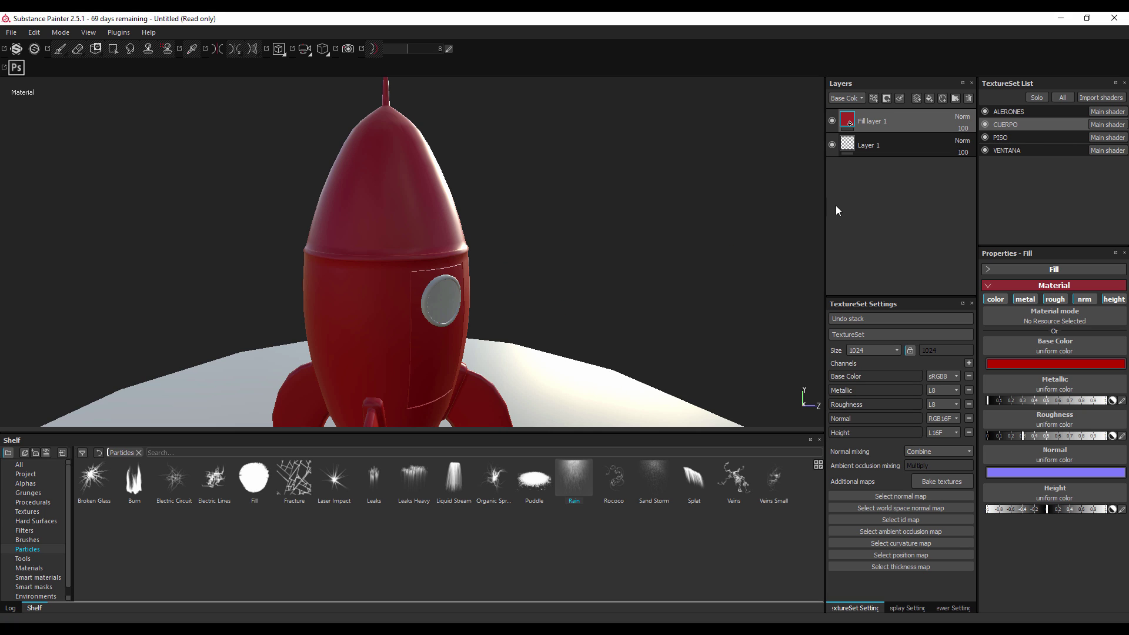
- Add Fill layer 2 to the body and set its base colour to medium blue
{"action": "left_click", "coordinate": [930, 99]}
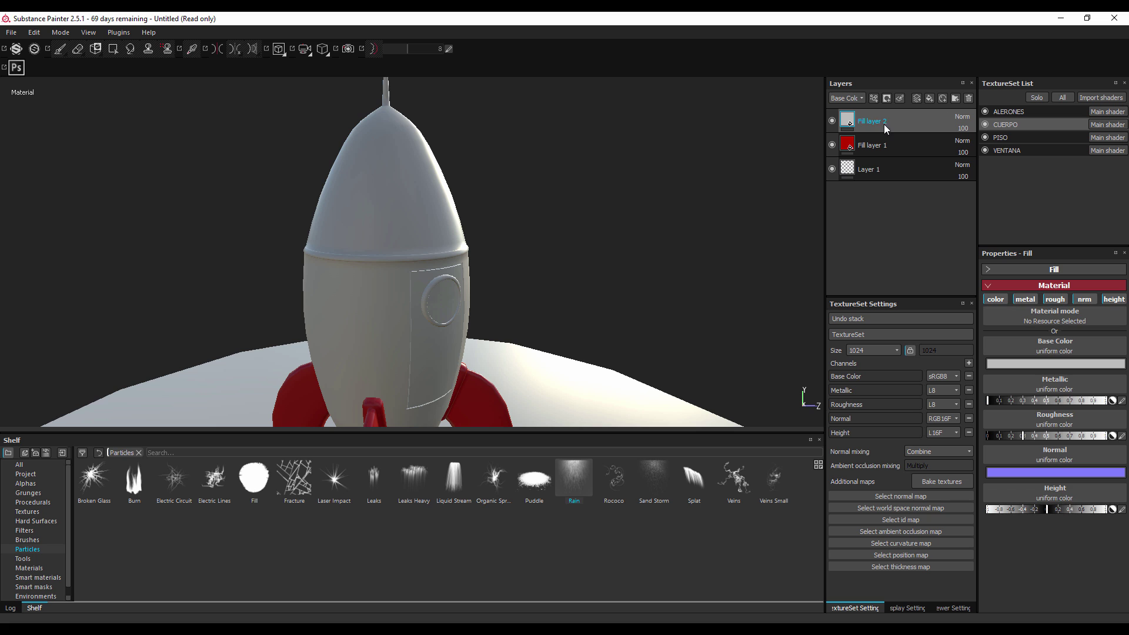
{"action": "left_click", "coordinate": [1045, 365]}
{"action": "left_click", "coordinate": [993, 350]}
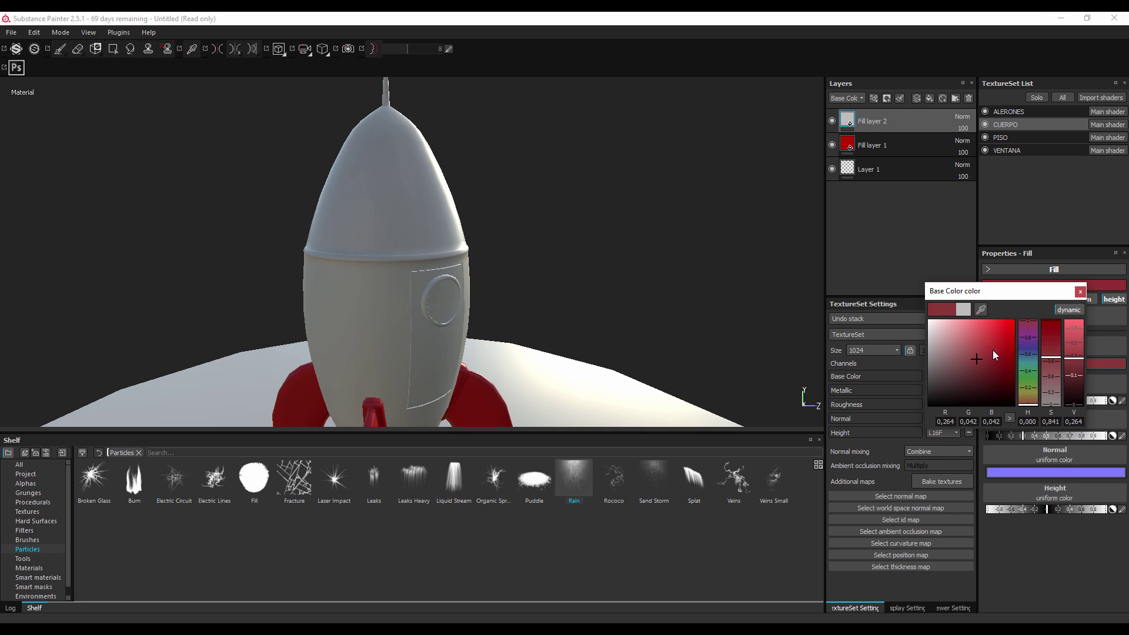
{"action": "left_click", "coordinate": [1030, 357]}
{"action": "left_click", "coordinate": [993, 333]}
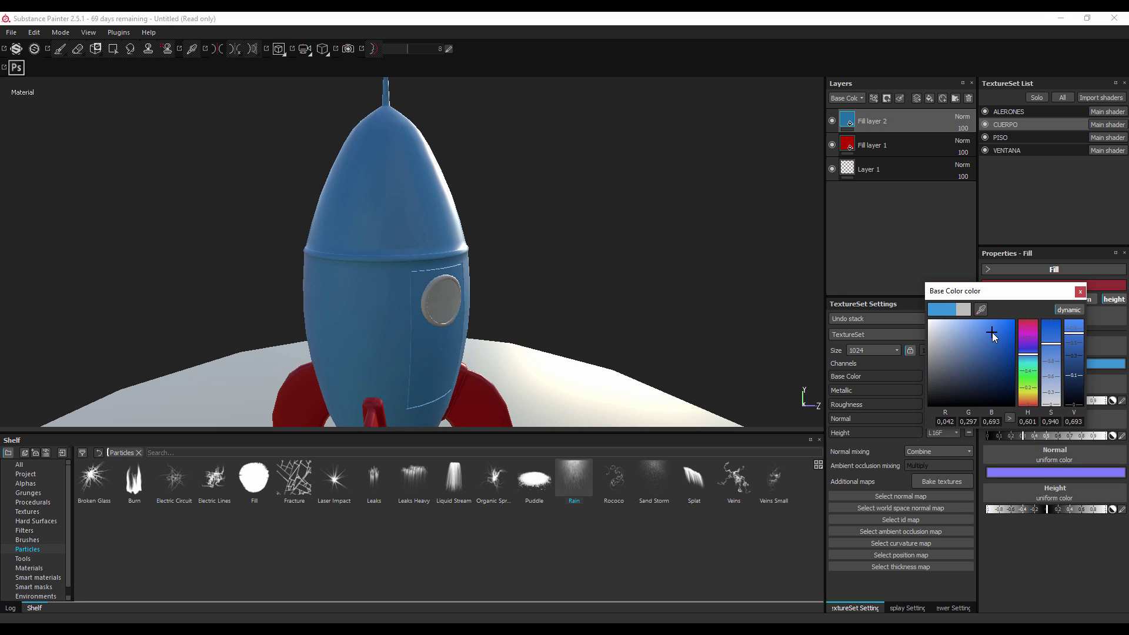
{"action": "left_click", "coordinate": [995, 350]}
{"action": "left_click", "coordinate": [1079, 293]}
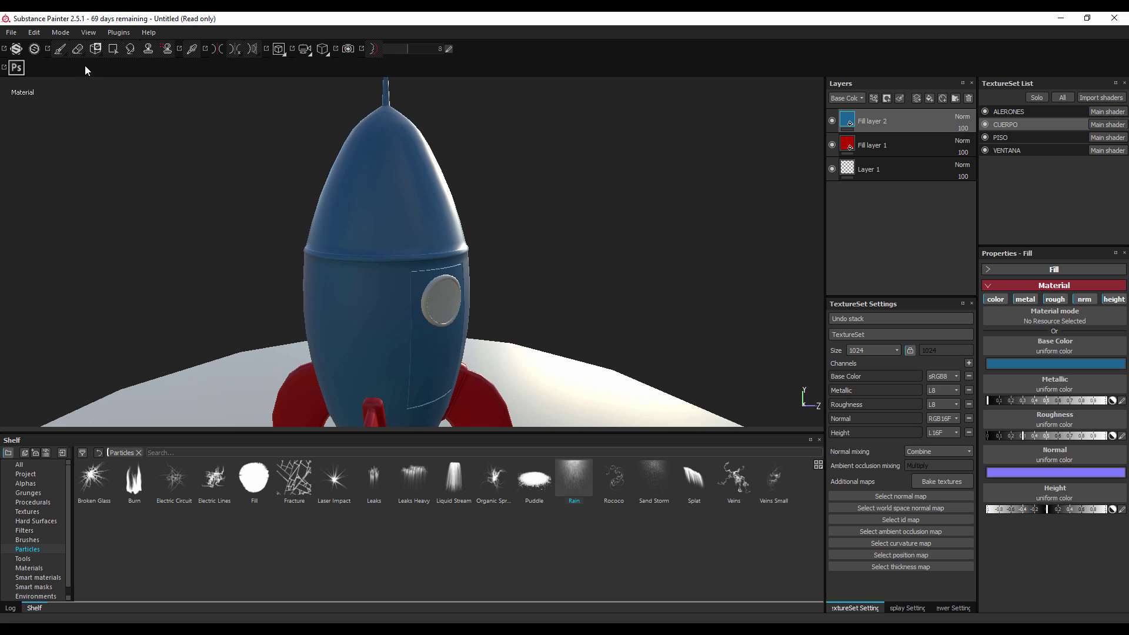
{"action": "left_click_drag", "start_coordinate": [512, 284], "coordinate": [365, 220], "text": "alt"}
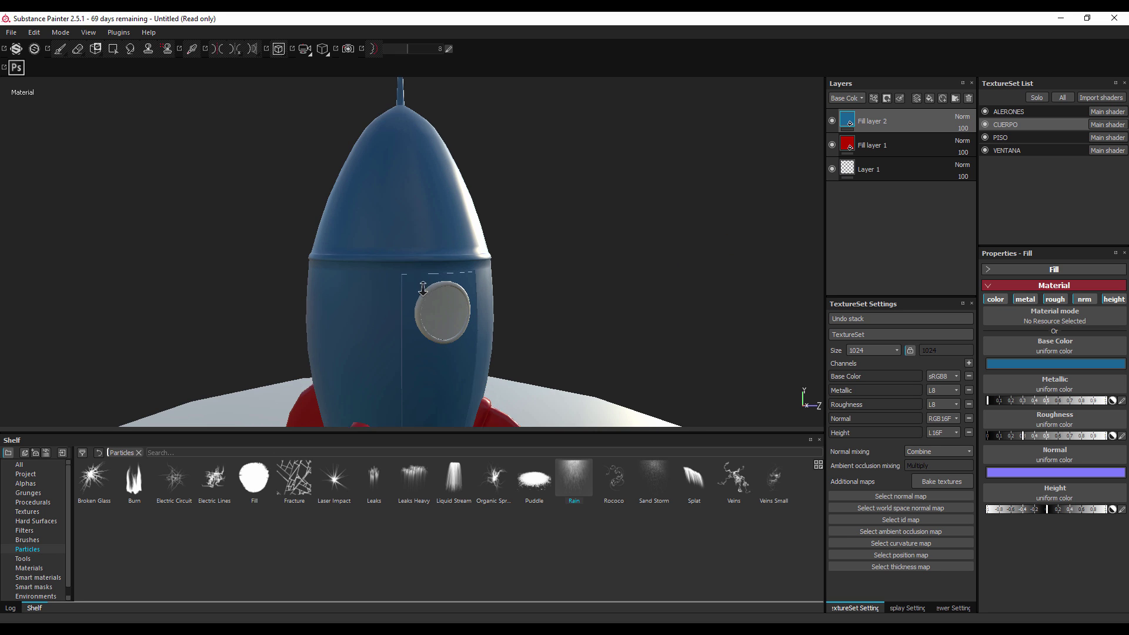
{"action": "left_click_drag", "start_coordinate": [431, 247], "coordinate": [414, 245], "text": "alt"}
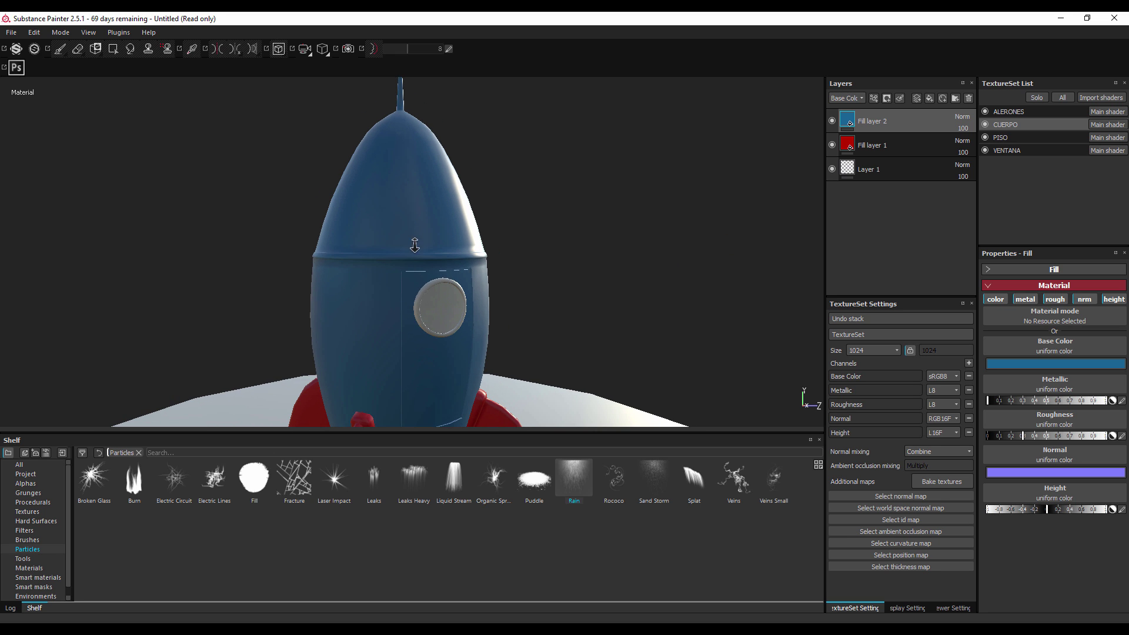
- Add a white mask to Fill layer 2 and set the mask paint value to black
{"action": "right_click", "coordinate": [869, 121]}
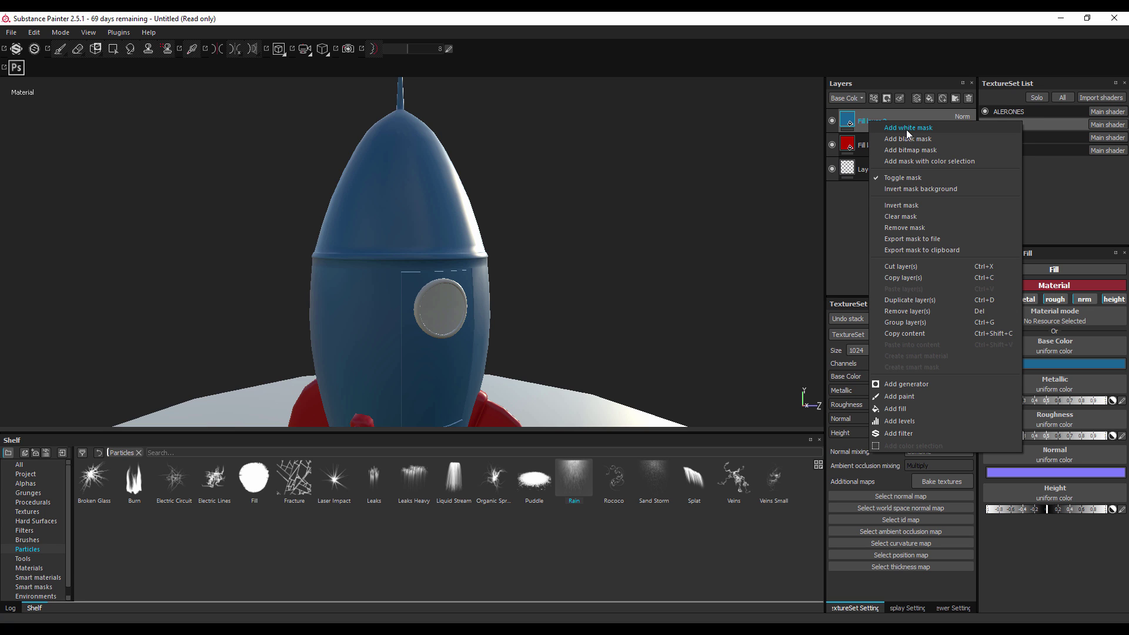
{"action": "left_click", "coordinate": [908, 130]}
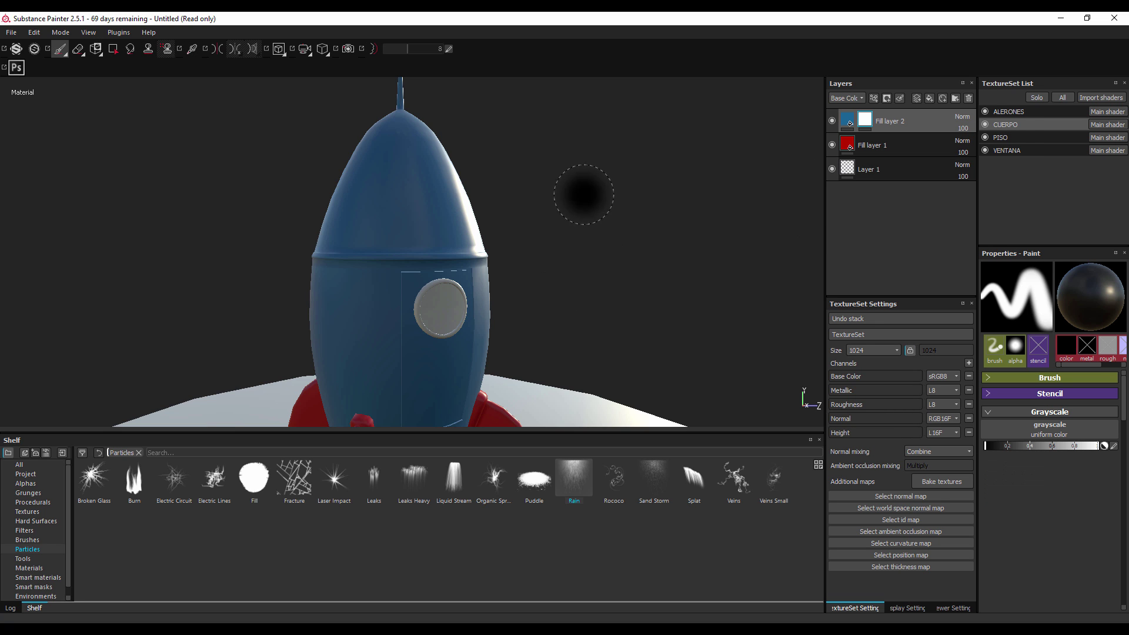
{"action": "scroll", "coordinate": [600, 171], "scroll_direction": "up", "scroll_amount": 3}
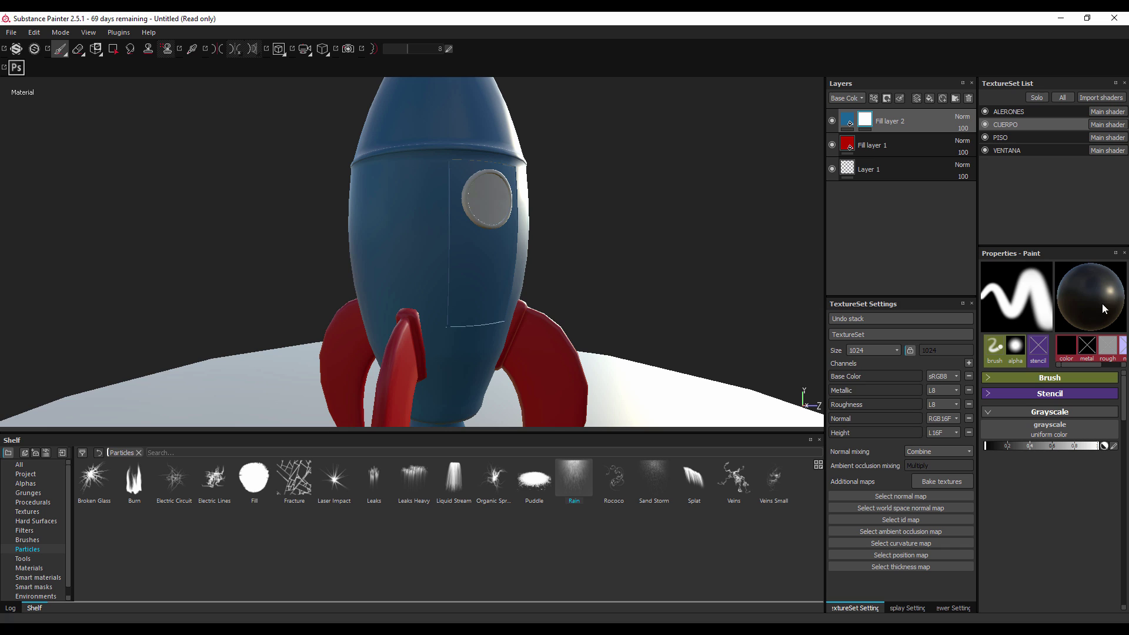
{"action": "mouse_move", "coordinate": [1045, 449]}
{"action": "left_mouse_down"}
{"action": "mouse_move", "coordinate": [1005, 449]}
{"action": "mouse_move", "coordinate": [1116, 448]}
{"action": "left_mouse_up"}
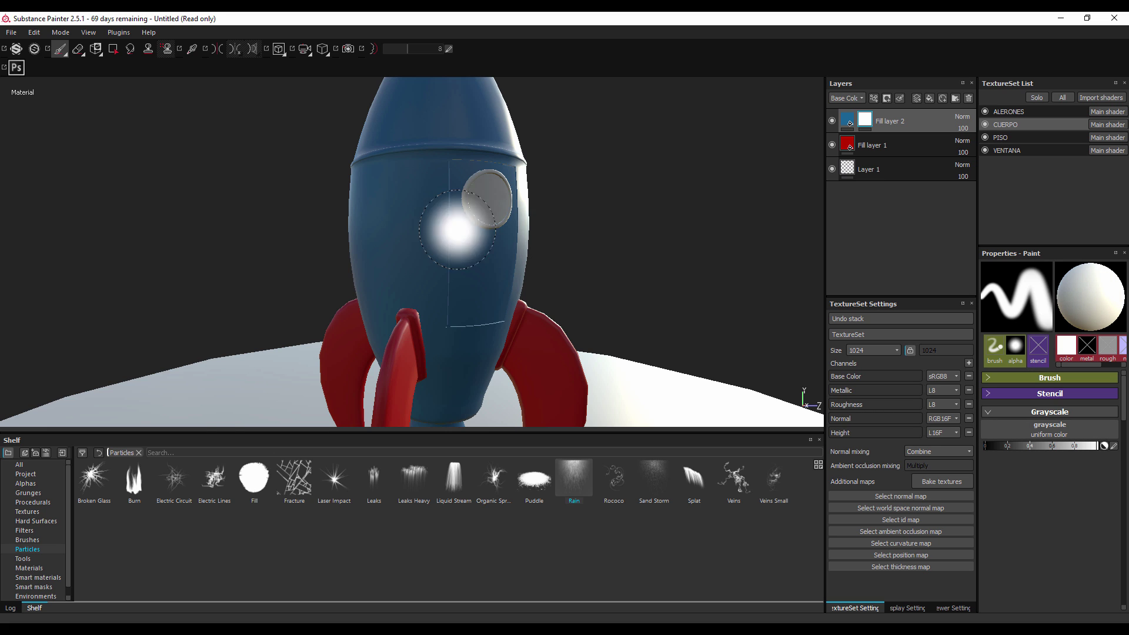
{"action": "left_click", "coordinate": [1071, 447]}
{"action": "left_click_drag", "start_coordinate": [1071, 447], "coordinate": [984, 448]}
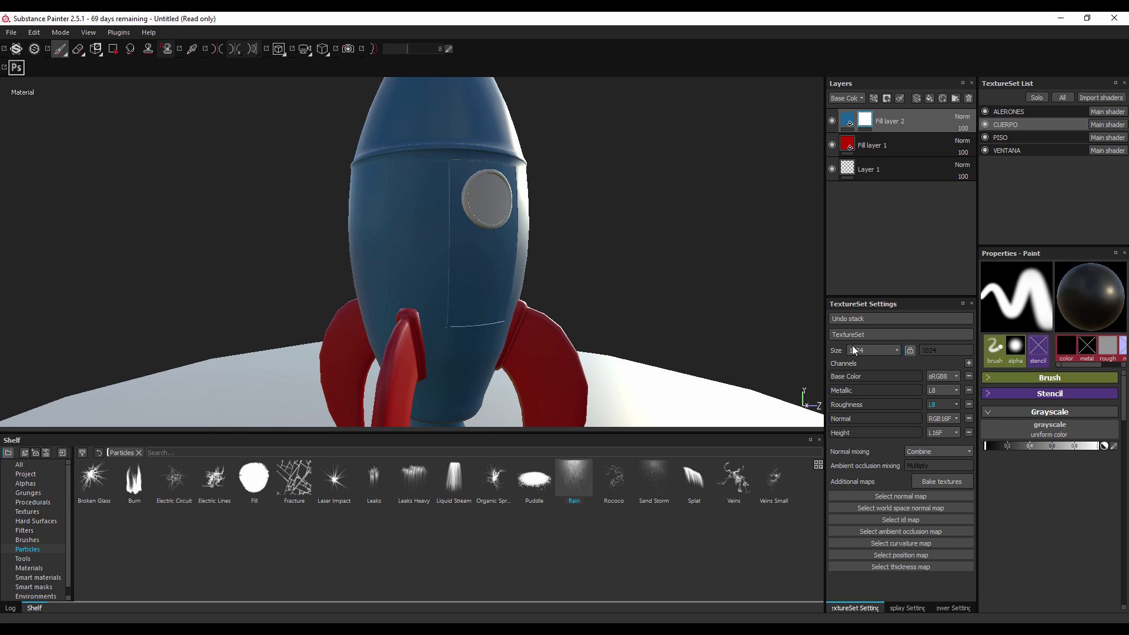
- Paint trial mask strokes revealing red on the isolated body, then undo them
{"action": "key", "text": "alt+q"}
{"action": "mouse_move", "coordinate": [421, 233]}
{"action": "left_mouse_down"}
{"action": "mouse_move", "coordinate": [361, 377]}
{"action": "mouse_move", "coordinate": [367, 200]}
{"action": "mouse_move", "coordinate": [413, 187]}
{"action": "left_mouse_up"}
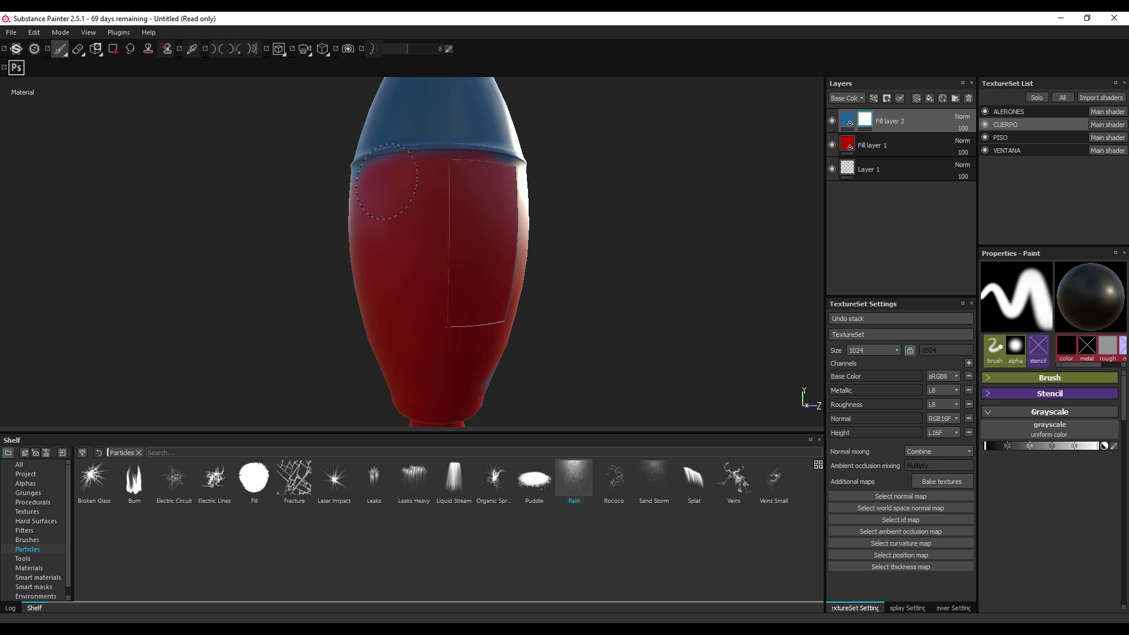
{"action": "key", "text": "alt+q"}
{"action": "mouse_move", "coordinate": [499, 344]}
{"action": "left_mouse_down", "text": "alt"}
{"action": "mouse_move", "coordinate": [607, 250]}
{"action": "mouse_move", "coordinate": [613, 275]}
{"action": "left_mouse_up", "text": "alt"}
{"action": "key", "text": "alt+q"}
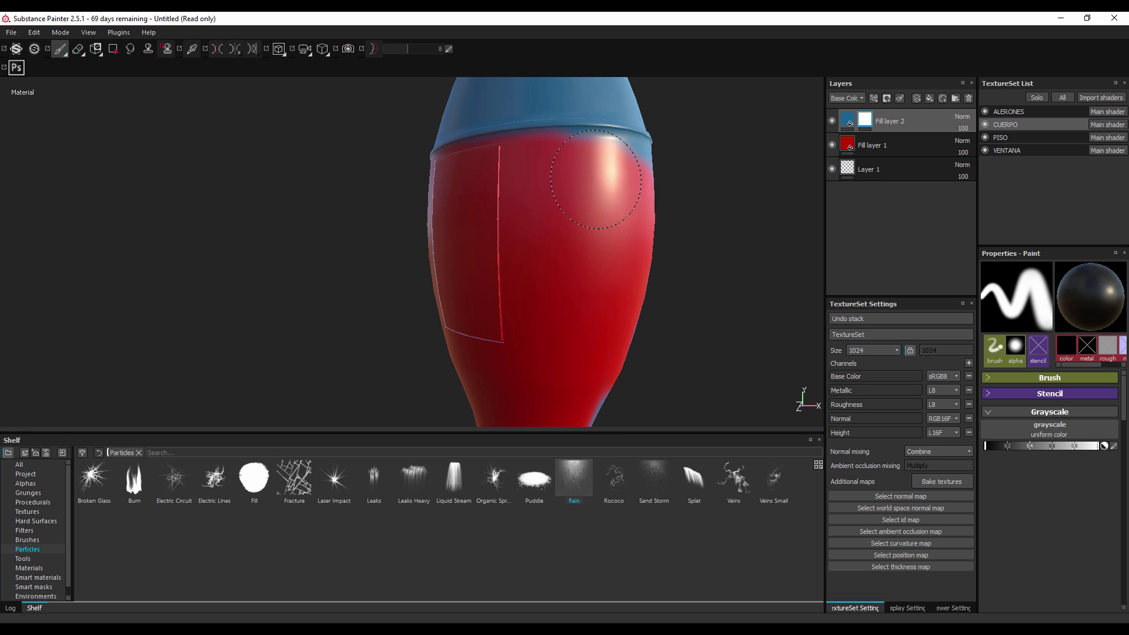
{"action": "key", "text": "alt+q"}
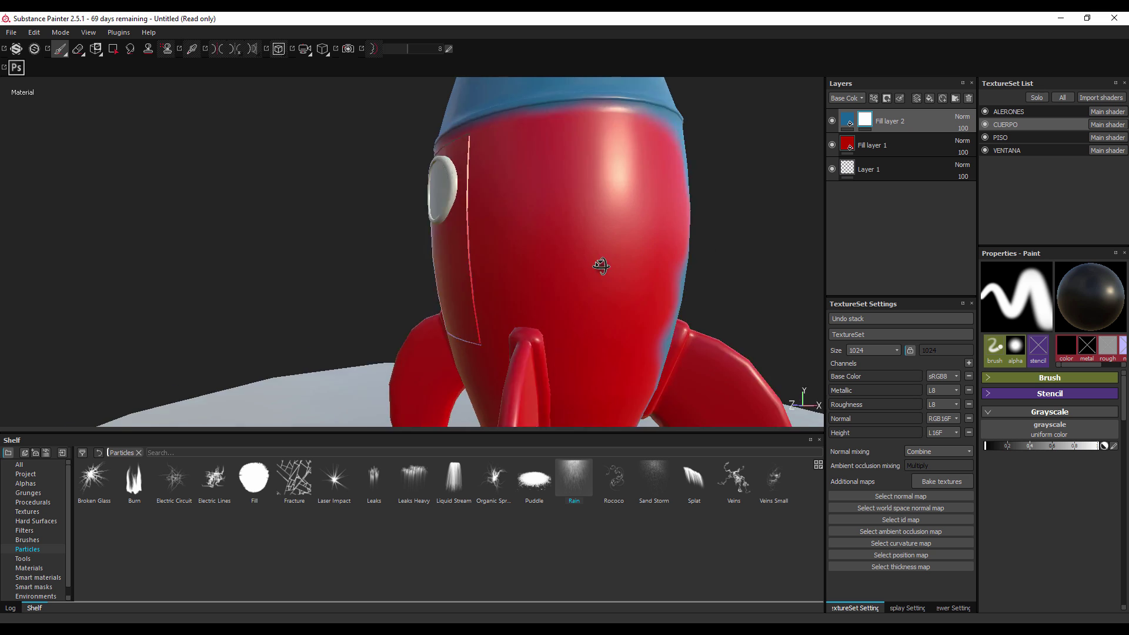
{"action": "mouse_move", "coordinate": [595, 262]}
{"action": "left_mouse_down", "text": "alt"}
{"action": "mouse_move", "coordinate": [571, 217]}
{"action": "mouse_move", "coordinate": [628, 342]}
{"action": "mouse_move", "coordinate": [446, 194]}
{"action": "left_mouse_up", "text": "alt"}
{"action": "key", "text": "alt+q"}
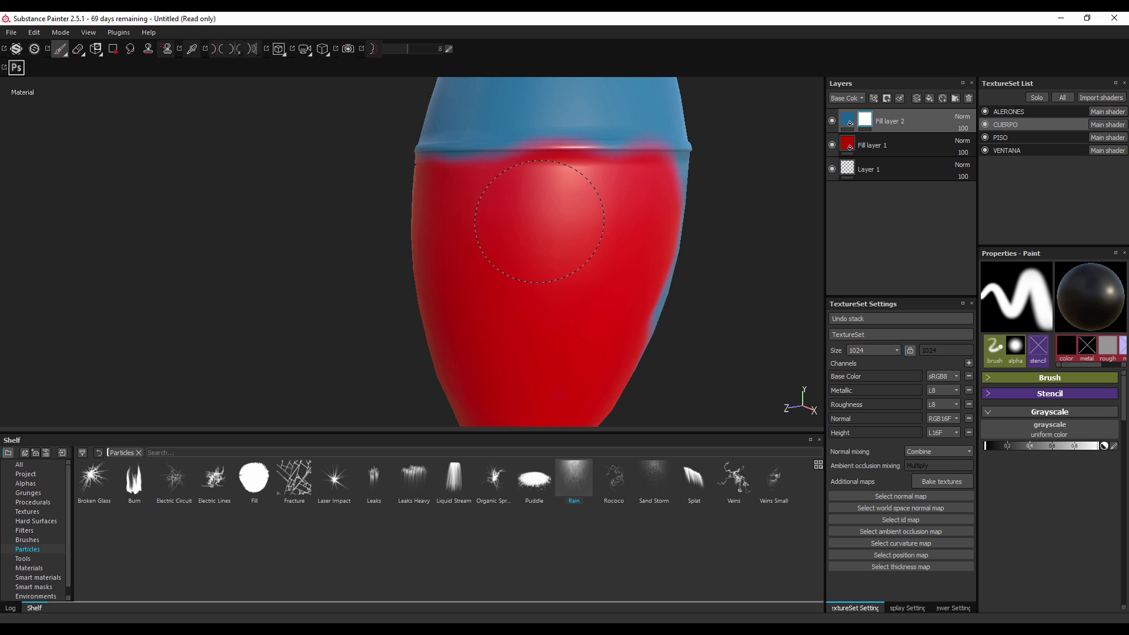
{"action": "key", "text": "alt+q"}
{"action": "left_click_drag", "start_coordinate": [710, 227], "coordinate": [655, 189], "text": "alt"}
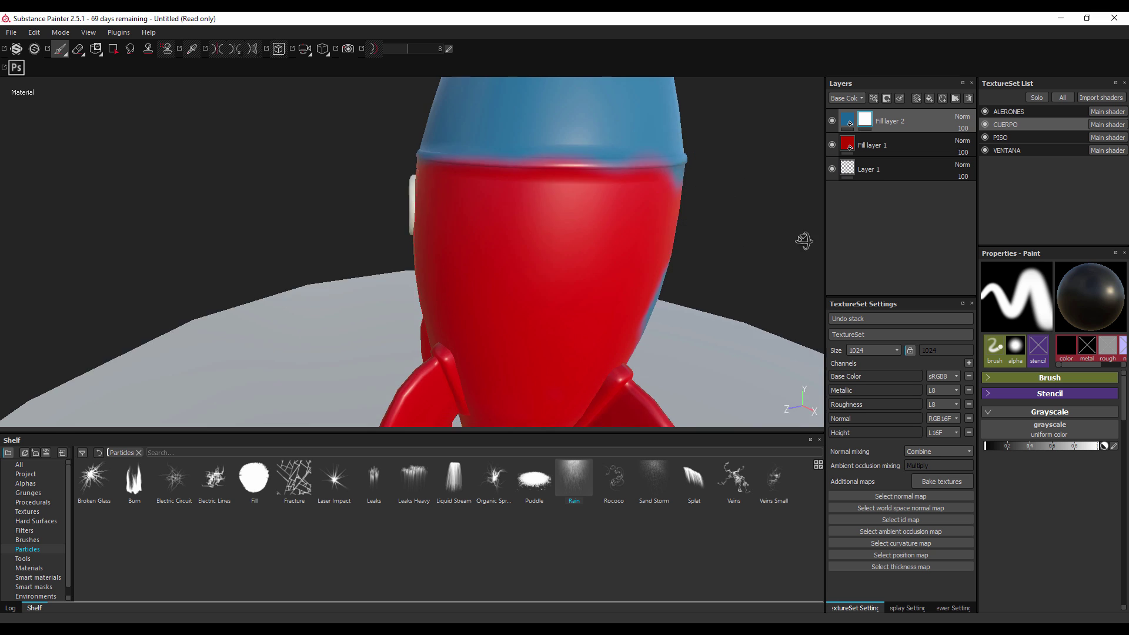
{"action": "key", "text": "ctrl"}
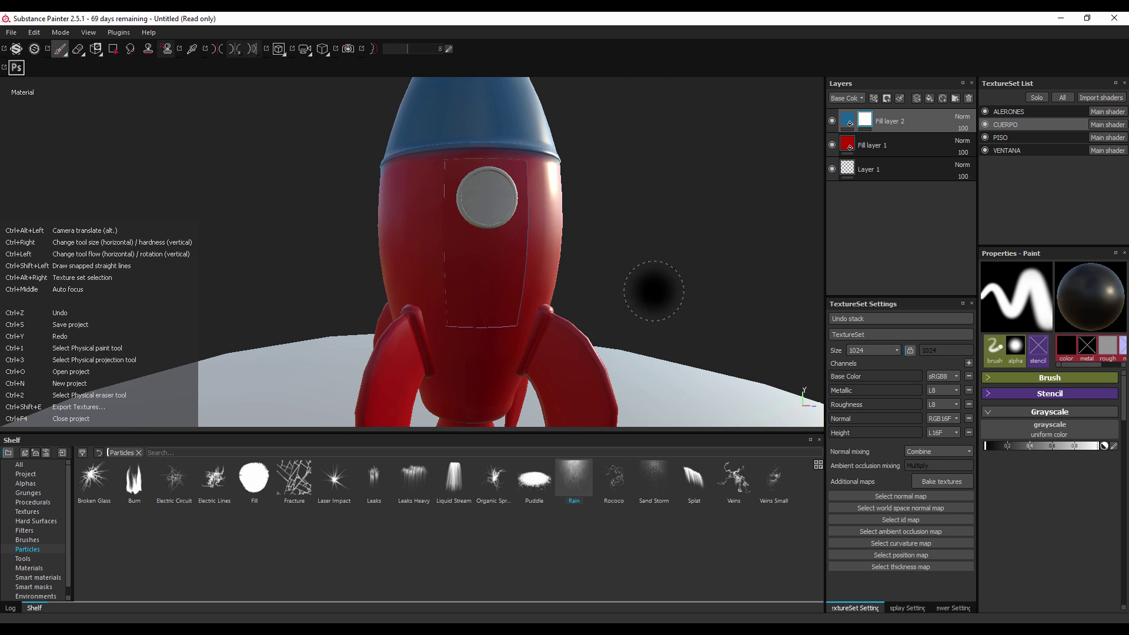
{"action": "key", "text": "ctrl+z"}
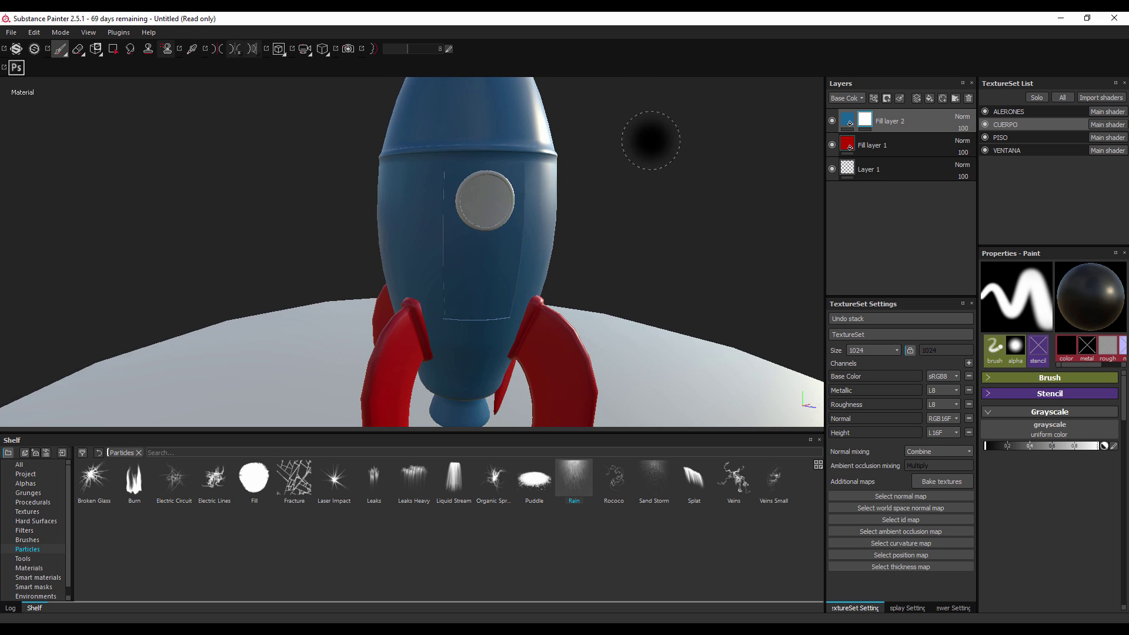
{"action": "left_click_drag", "start_coordinate": [651, 139], "coordinate": [498, 100], "text": "alt"}
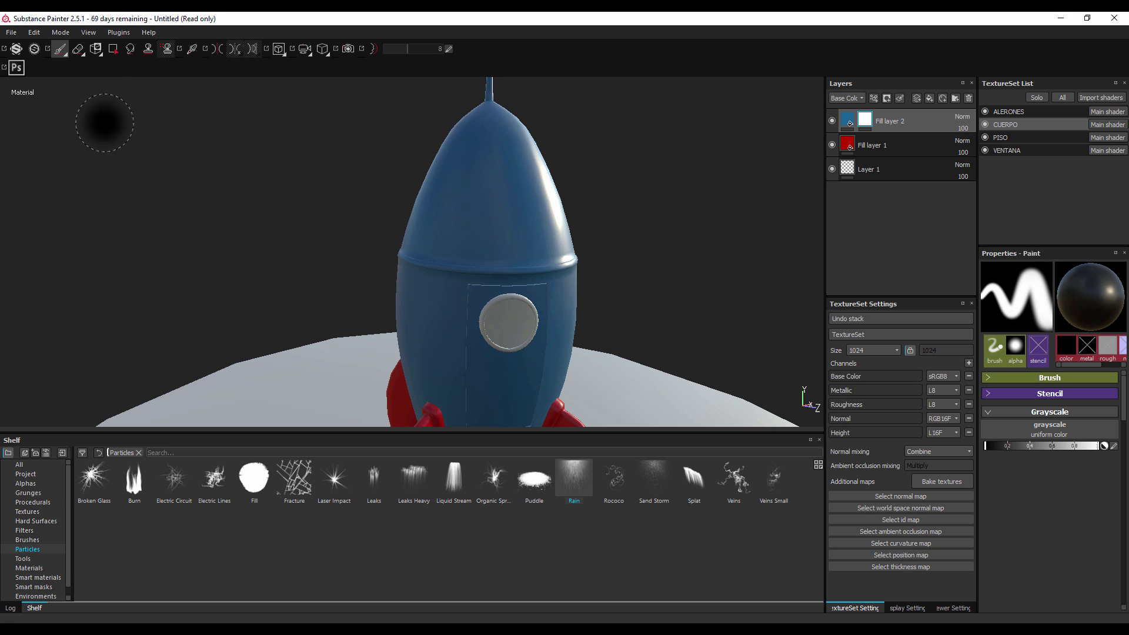
- Choose Polygon Fill, switch to orthographic projection, then show only the 2D UV layout
{"action": "left_click", "coordinate": [112, 50]}
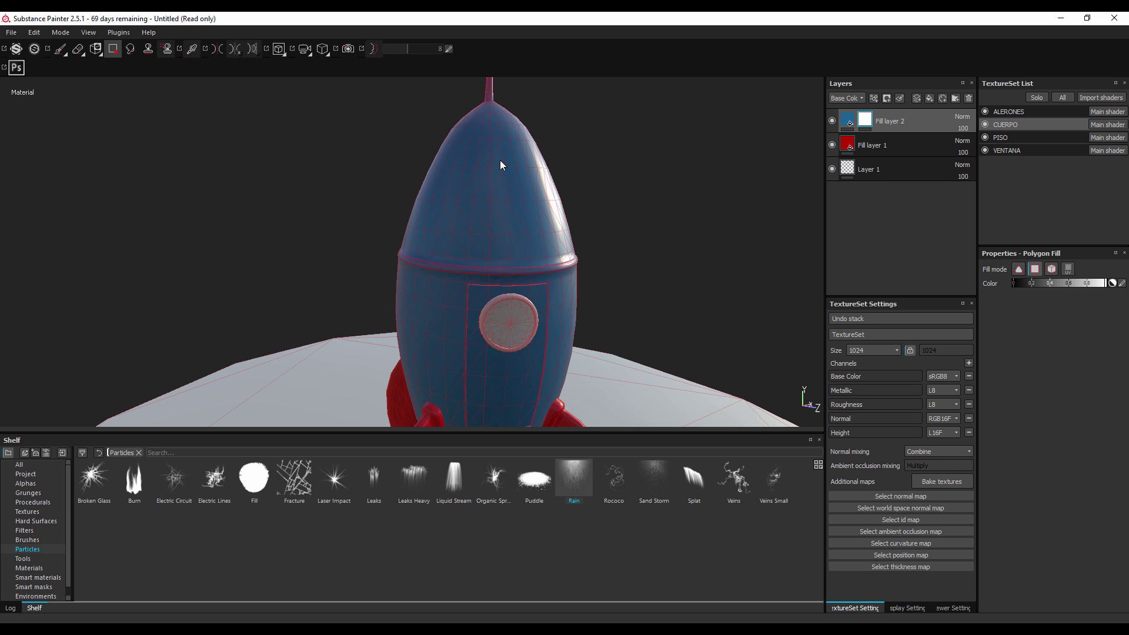
{"action": "mouse_move", "coordinate": [600, 194]}
{"action": "left_mouse_down", "text": "alt"}
{"action": "mouse_move", "coordinate": [602, 234]}
{"action": "mouse_move", "coordinate": [370, 194]}
{"action": "mouse_move", "coordinate": [329, 227]}
{"action": "mouse_move", "coordinate": [347, 223]}
{"action": "left_mouse_up", "text": "alt"}
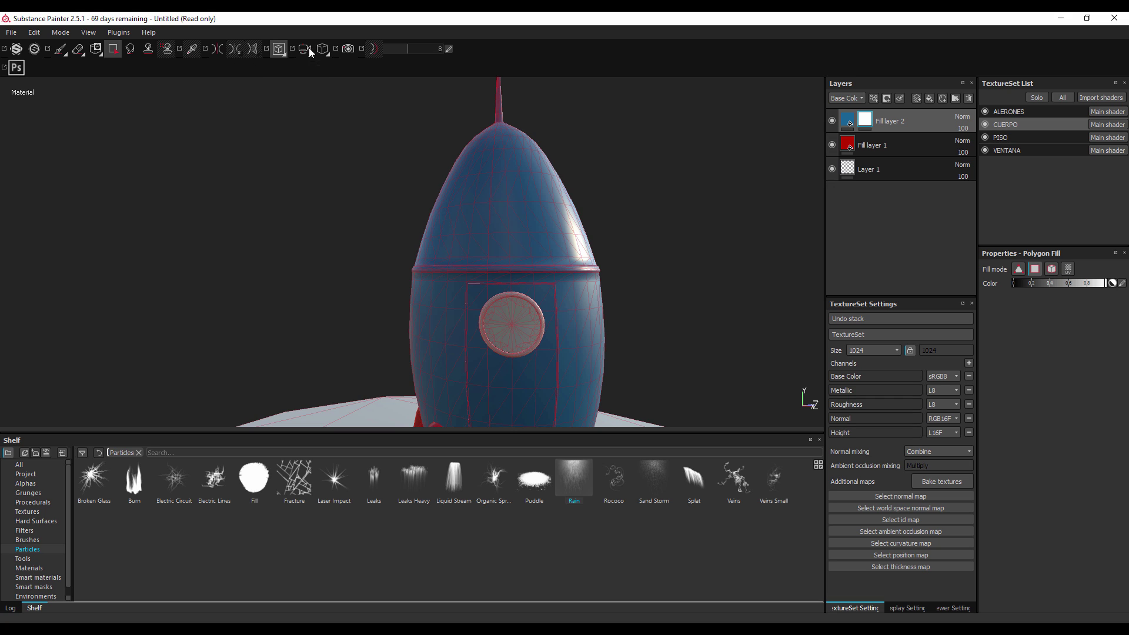
{"action": "mouse_move", "coordinate": [322, 49]}
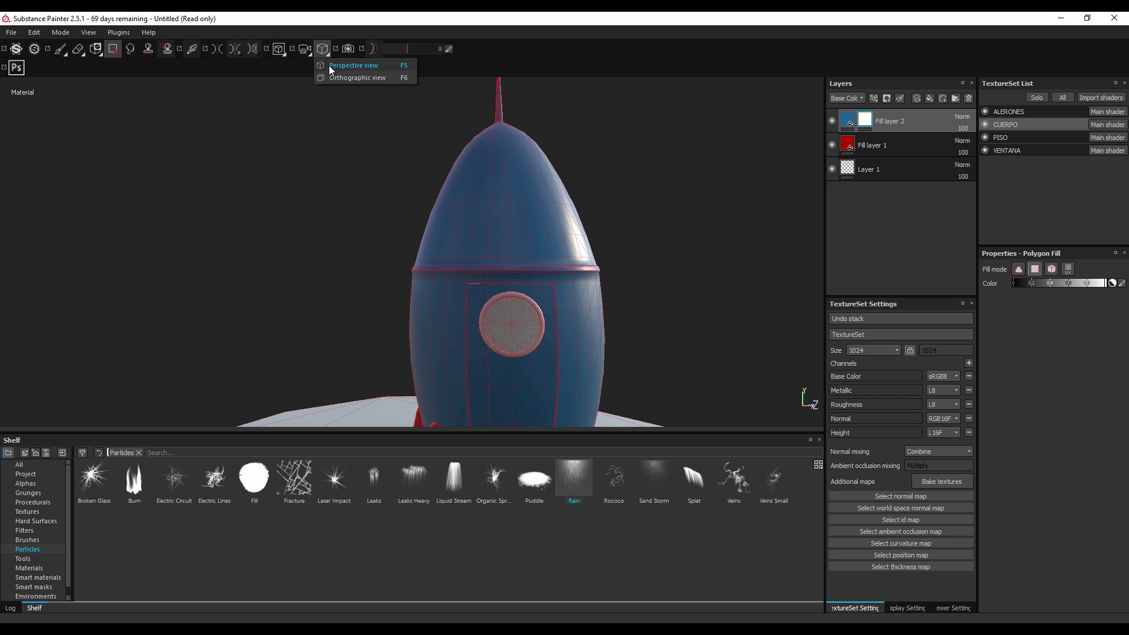
{"action": "left_click", "coordinate": [344, 77]}
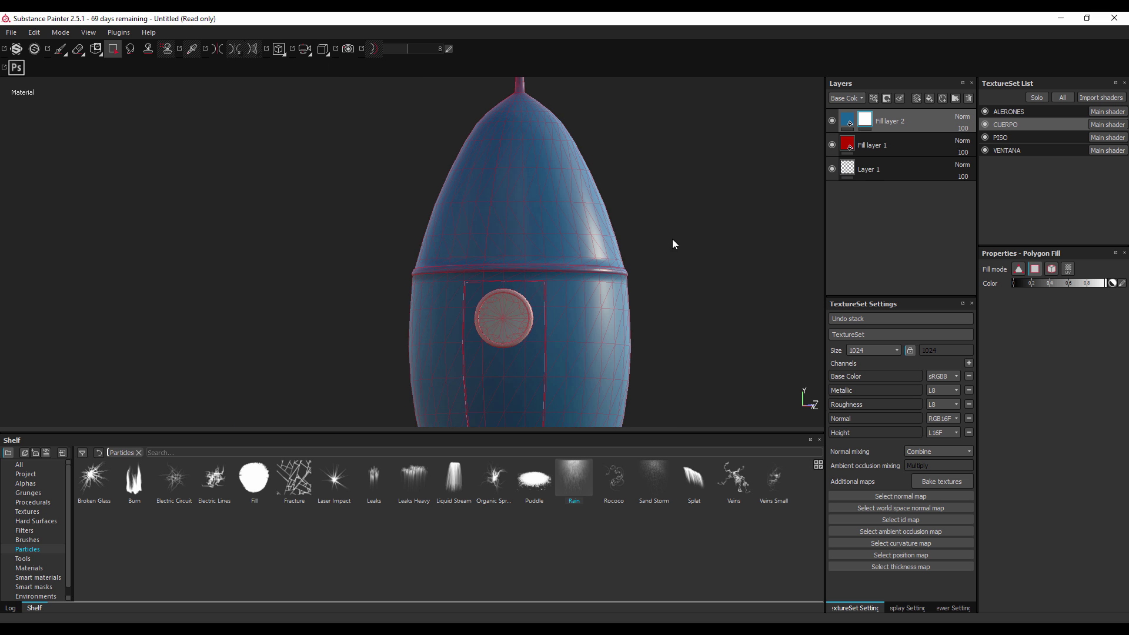
{"action": "left_click_drag", "start_coordinate": [676, 285], "coordinate": [685, 287], "text": "alt"}
{"action": "scroll", "coordinate": [664, 188], "scroll_direction": "down", "scroll_amount": 2}
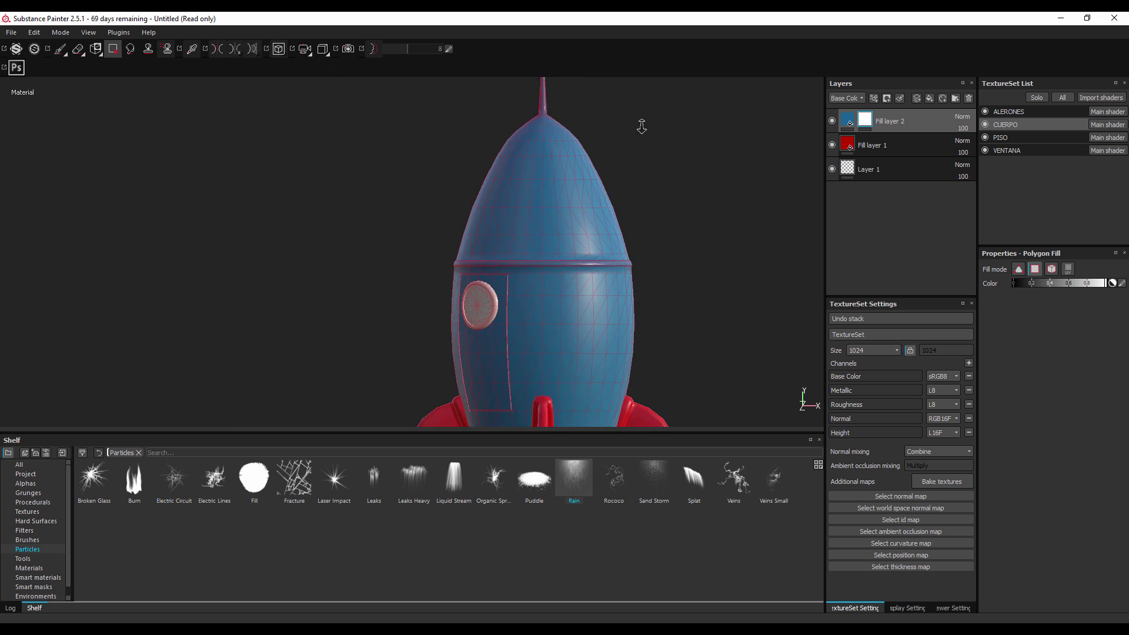
{"action": "scroll", "coordinate": [629, 144], "scroll_direction": "down", "scroll_amount": 1}
{"action": "scroll", "coordinate": [670, 229], "scroll_direction": "up", "scroll_amount": 1}
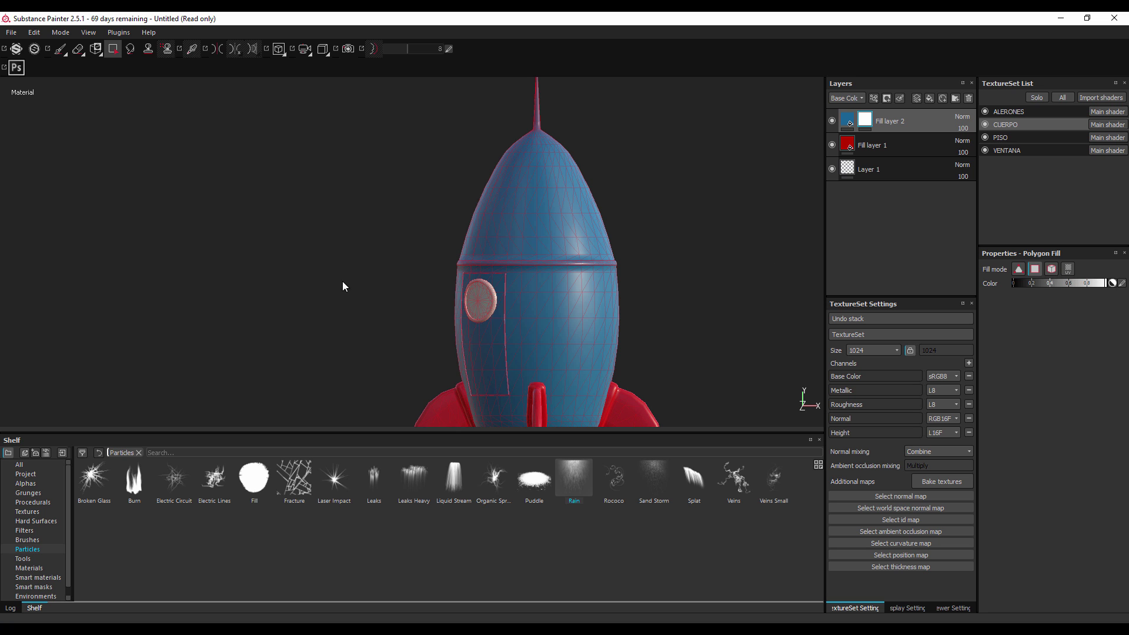
{"action": "key", "text": "F3"}
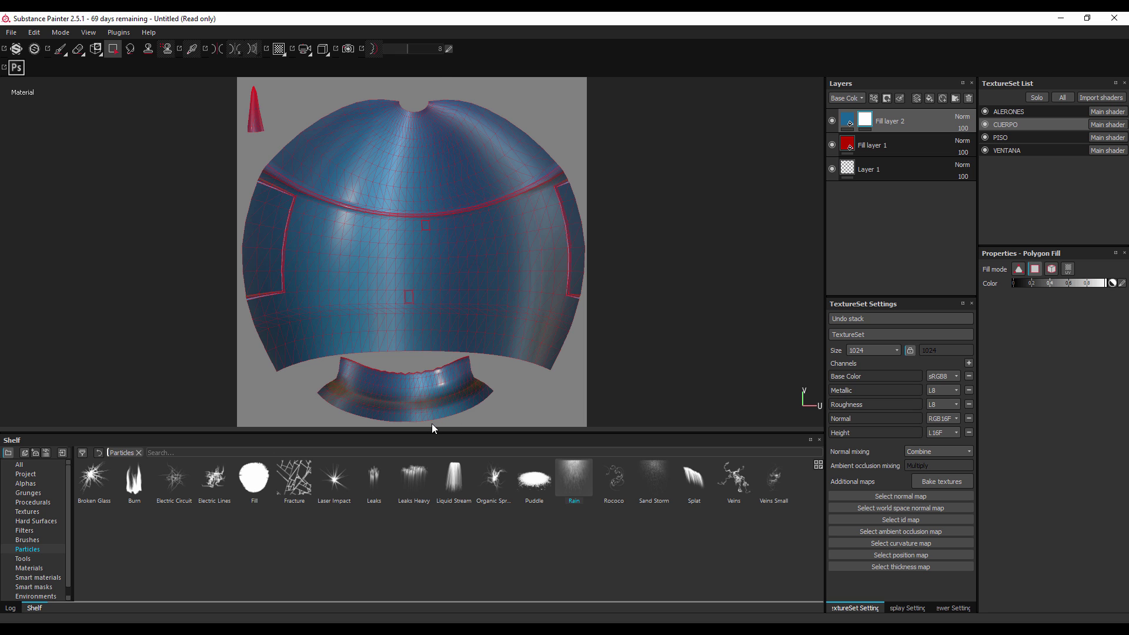
- In split 3D/2D view, fill the base ring UV island black in UV chunk mode to reveal red
{"action": "key", "text": "F1"}
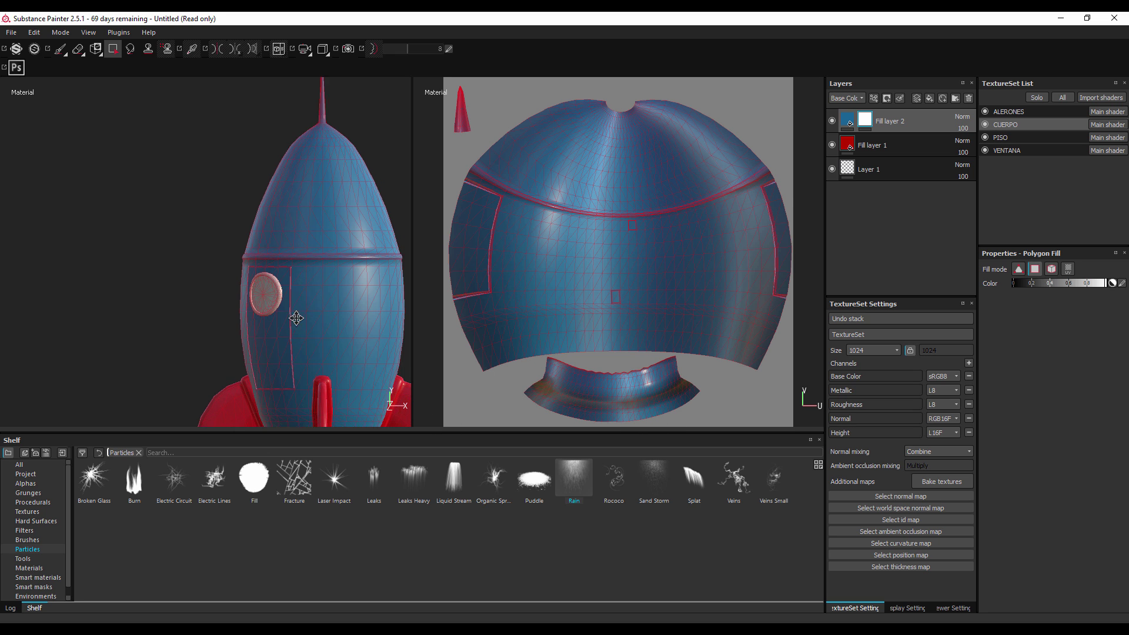
{"action": "middle_click_drag", "start_coordinate": [347, 355], "coordinate": [227, 215]}
{"action": "left_click", "coordinate": [1069, 270]}
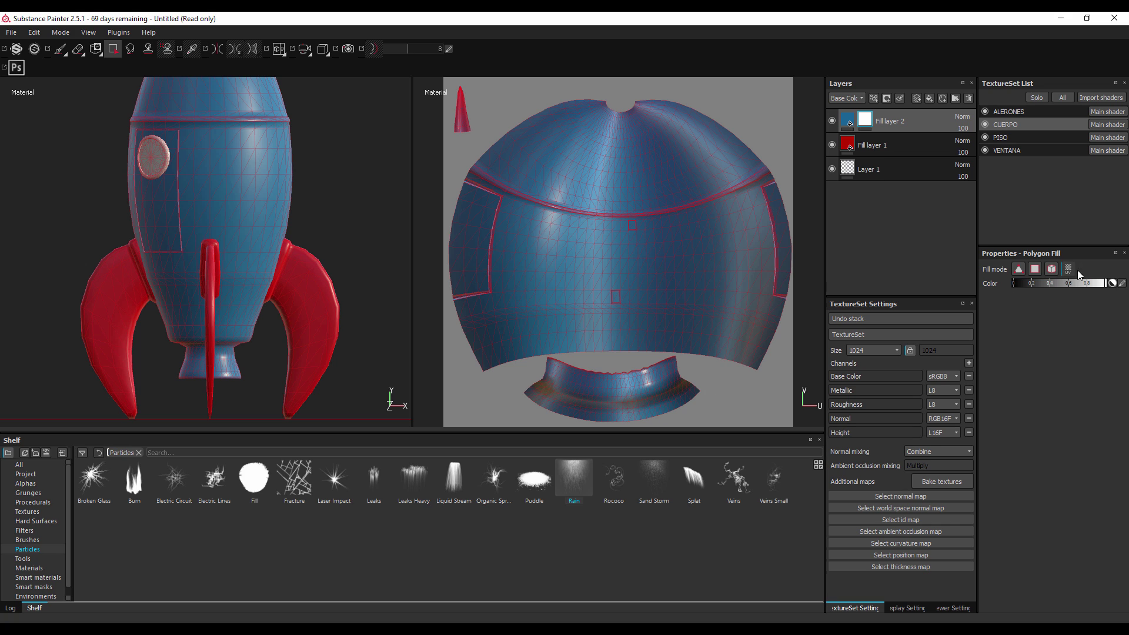
{"action": "left_click", "coordinate": [1114, 285]}
{"action": "left_click", "coordinate": [617, 401]}
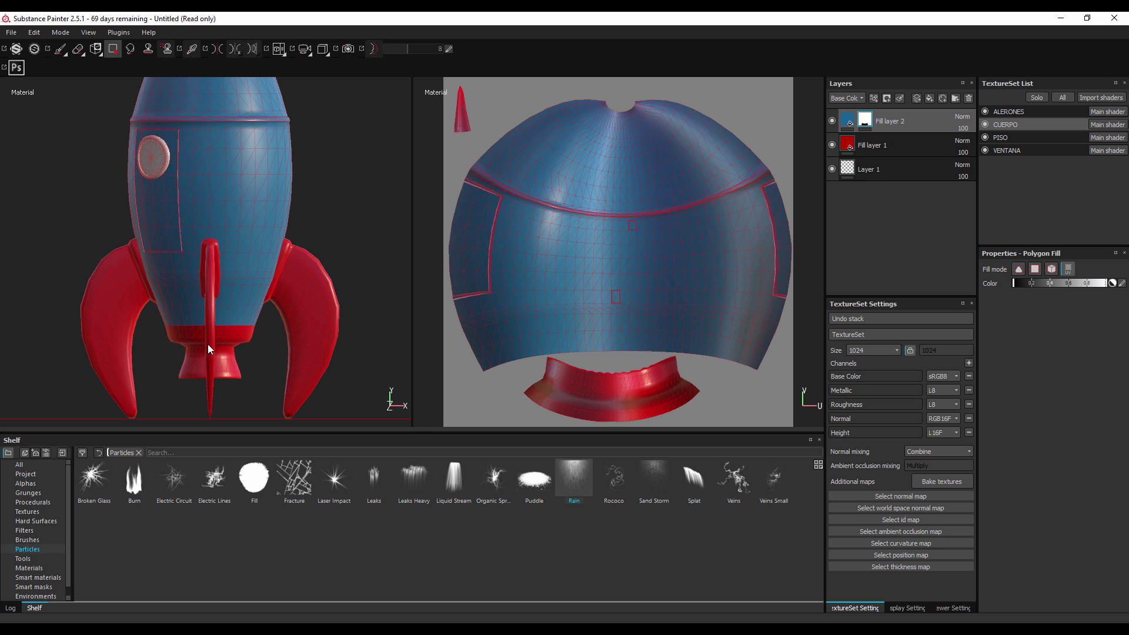
{"action": "mouse_move", "coordinate": [351, 205]}
{"action": "left_mouse_down", "text": "alt"}
{"action": "mouse_move", "coordinate": [244, 325]}
{"action": "mouse_move", "coordinate": [287, 245]}
{"action": "left_mouse_up", "text": "alt"}
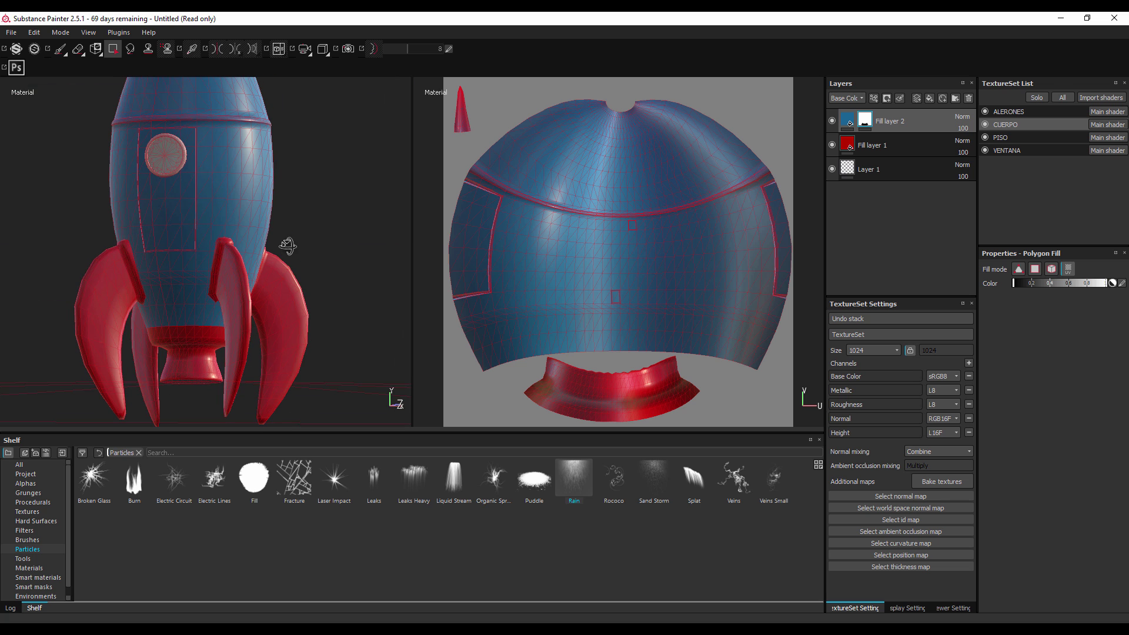
{"action": "left_click_drag", "start_coordinate": [288, 246], "coordinate": [307, 277], "text": "alt"}
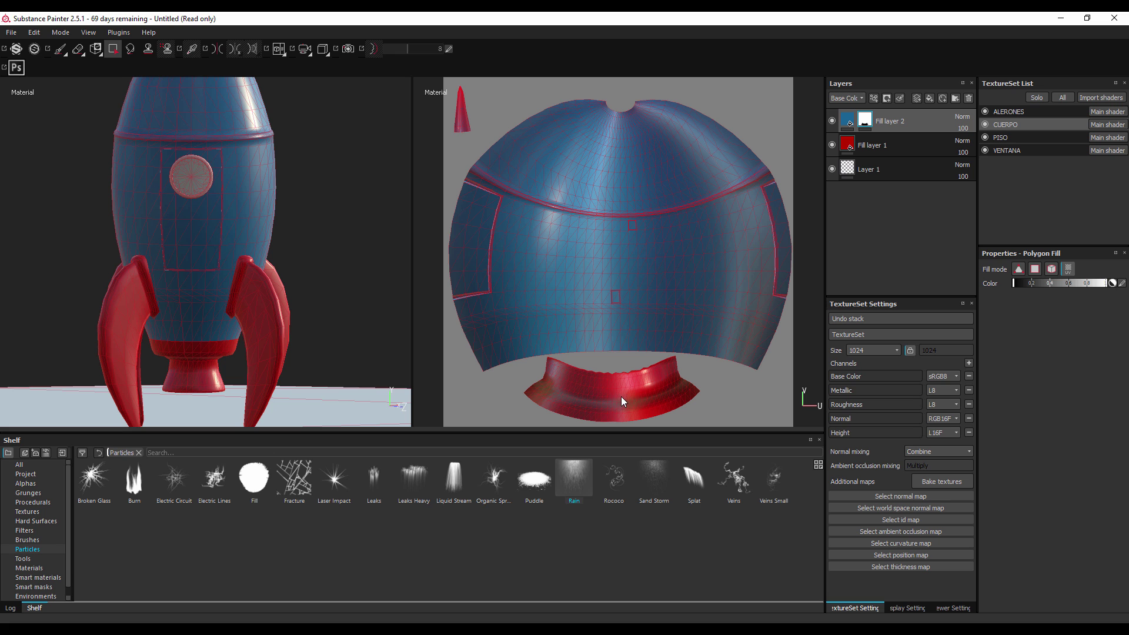
{"action": "left_click_drag", "start_coordinate": [338, 262], "coordinate": [305, 163], "text": "alt"}
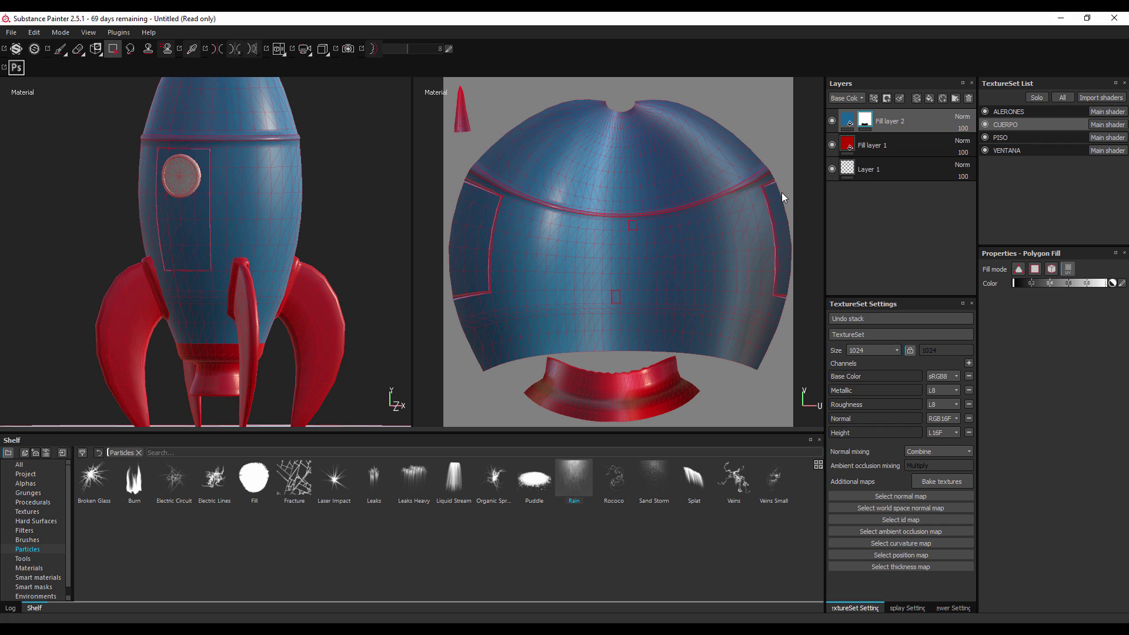
- Mask the lower body polygons red with rectangle Polygon Fill selections on the UV layout
{"action": "left_click", "coordinate": [1036, 270]}
{"action": "left_click_drag", "start_coordinate": [797, 253], "coordinate": [486, 359]}
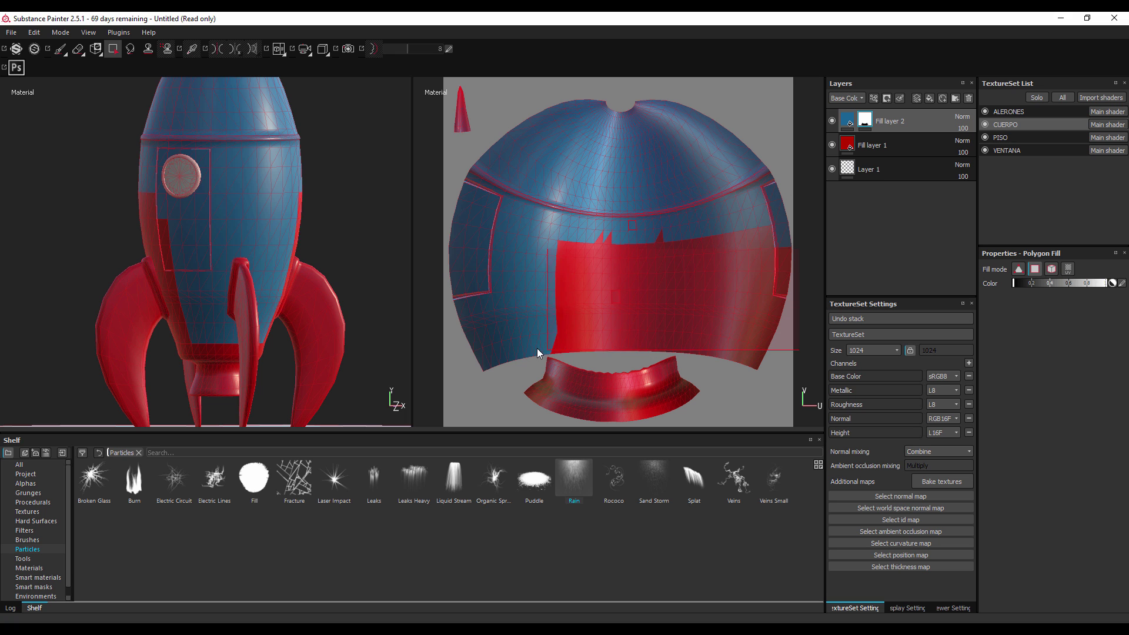
{"action": "left_click_drag", "start_coordinate": [487, 362], "coordinate": [457, 369]}
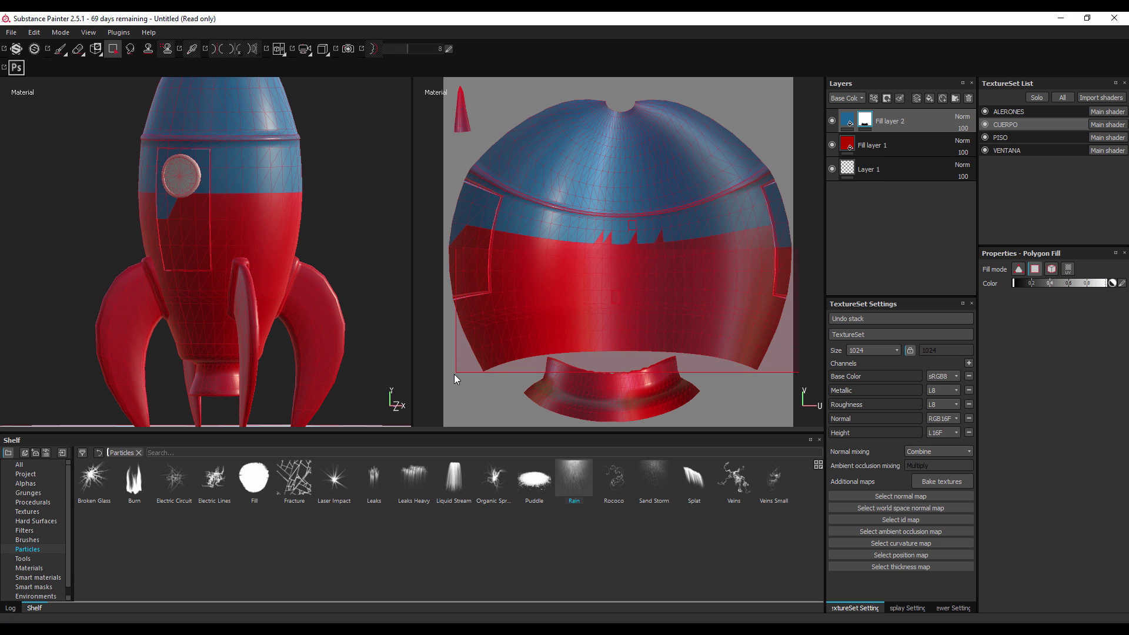
{"action": "mouse_move", "coordinate": [462, 244]}
{"action": "left_mouse_down"}
{"action": "mouse_move", "coordinate": [458, 206]}
{"action": "mouse_move", "coordinate": [499, 237]}
{"action": "left_mouse_up"}
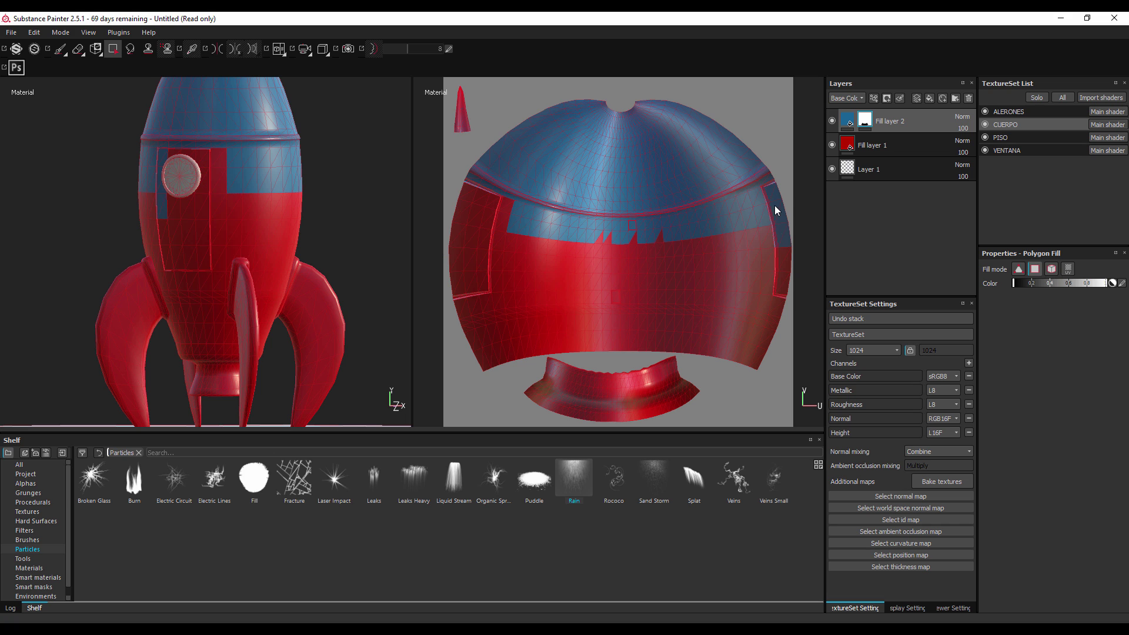
{"action": "left_click_drag", "start_coordinate": [785, 206], "coordinate": [767, 254]}
{"action": "scroll", "coordinate": [768, 254], "scroll_direction": "up", "scroll_amount": 3}
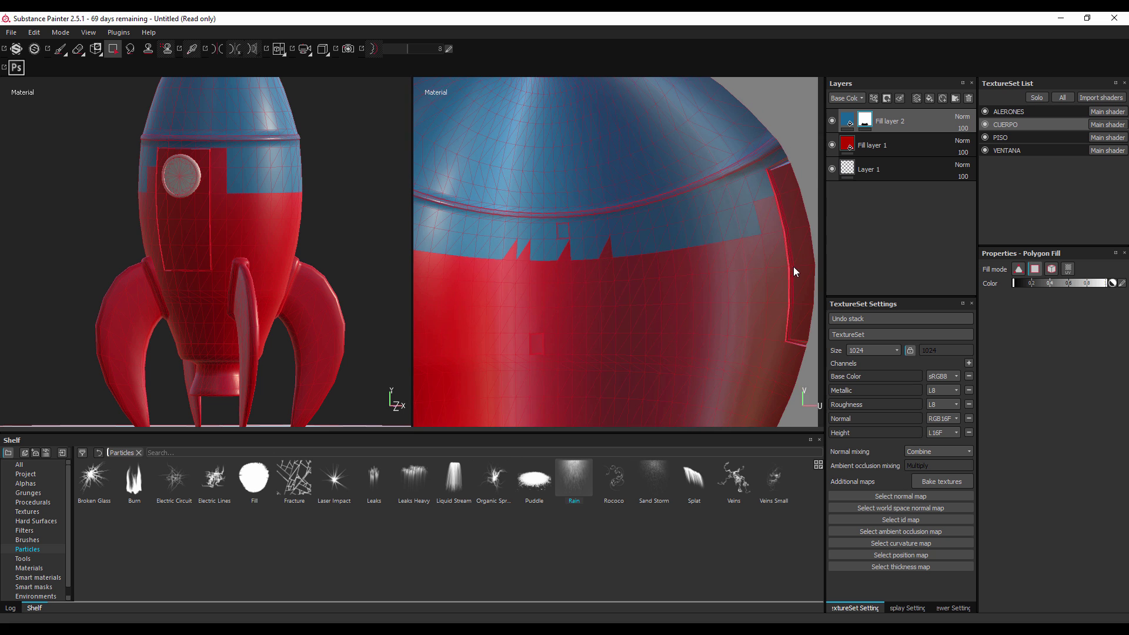
{"action": "scroll", "coordinate": [781, 198], "scroll_direction": "up", "scroll_amount": 1}
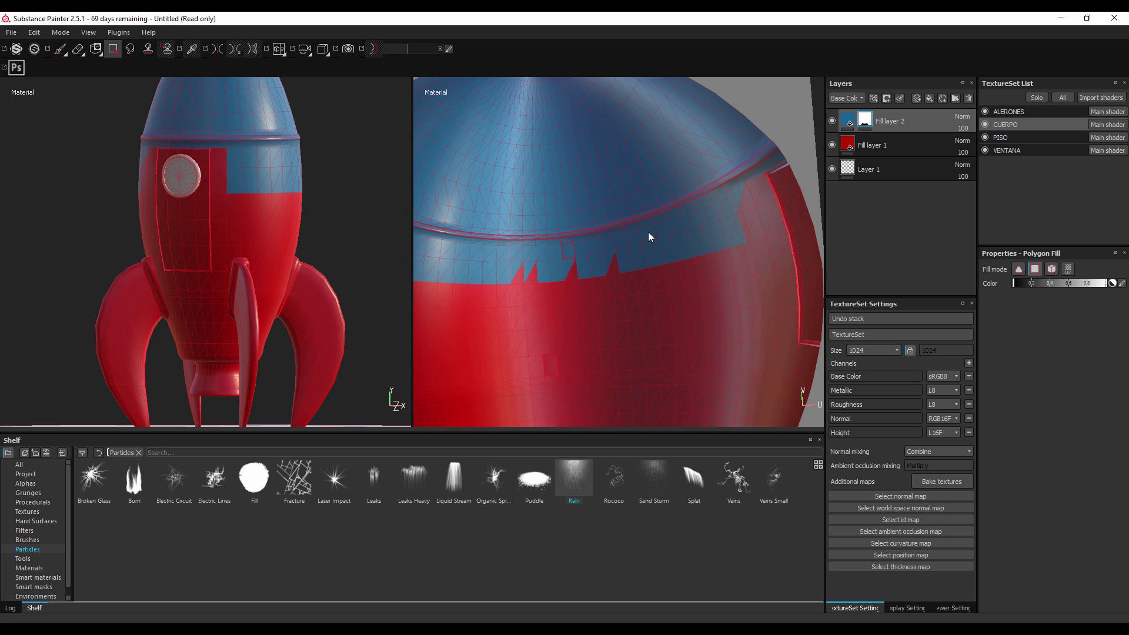
{"action": "right_click_drag", "start_coordinate": [718, 270], "coordinate": [493, 259], "text": "alt"}
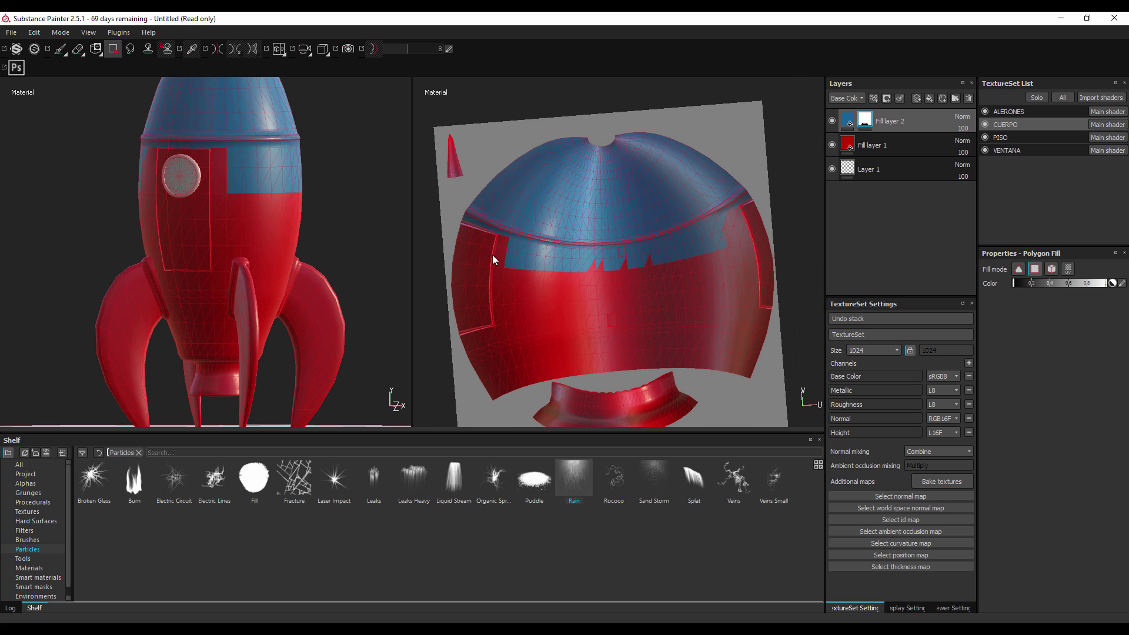
{"action": "left_click_drag", "start_coordinate": [443, 253], "coordinate": [636, 294]}
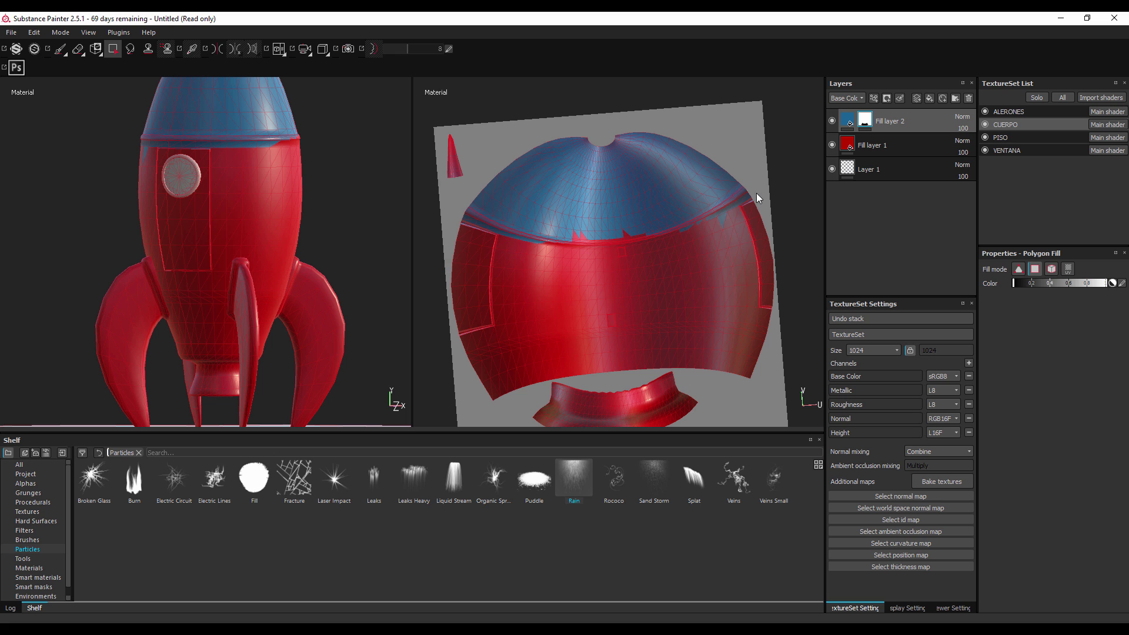
{"action": "mouse_move", "coordinate": [636, 295]}
{"action": "left_mouse_down"}
{"action": "mouse_move", "coordinate": [774, 193]}
{"action": "mouse_move", "coordinate": [781, 216]}
{"action": "left_mouse_up"}
{"action": "scroll", "coordinate": [580, 239], "scroll_direction": "up", "scroll_amount": 2}
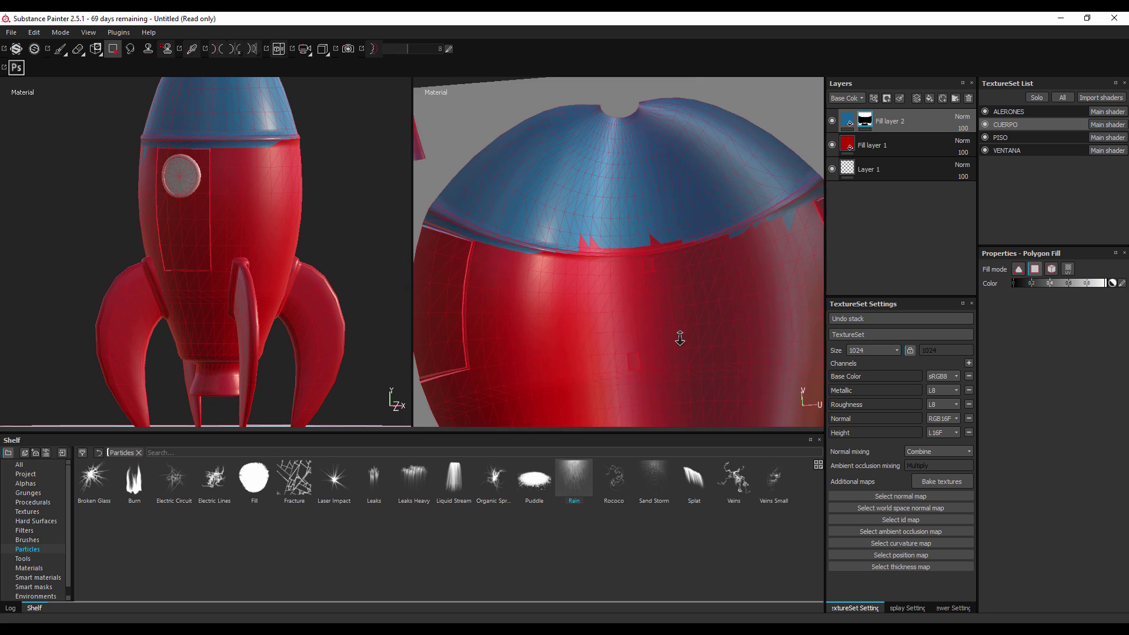
{"action": "scroll", "coordinate": [580, 238], "scroll_direction": "up", "scroll_amount": 2}
{"action": "left_click_drag", "start_coordinate": [580, 239], "coordinate": [683, 242]}
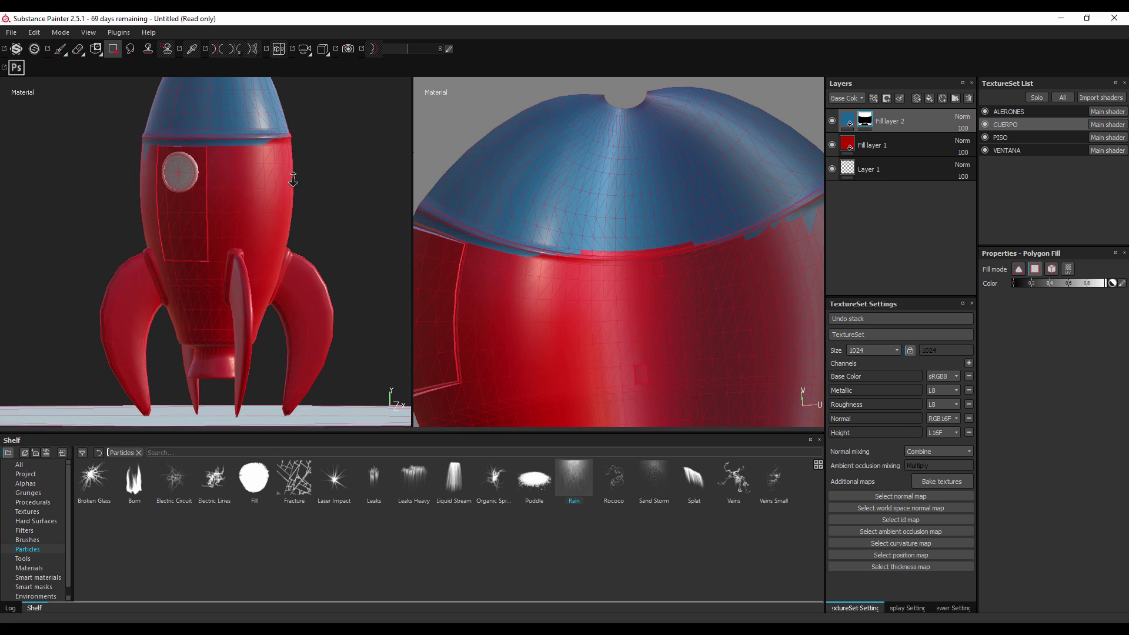
- Fill the faces along the blue dome's edge red, with the UV view turned upright
{"action": "left_click_drag", "start_coordinate": [329, 231], "coordinate": [610, 289], "text": "alt"}
{"action": "left_click_drag", "start_coordinate": [408, 151], "coordinate": [507, 156], "text": "alt"}
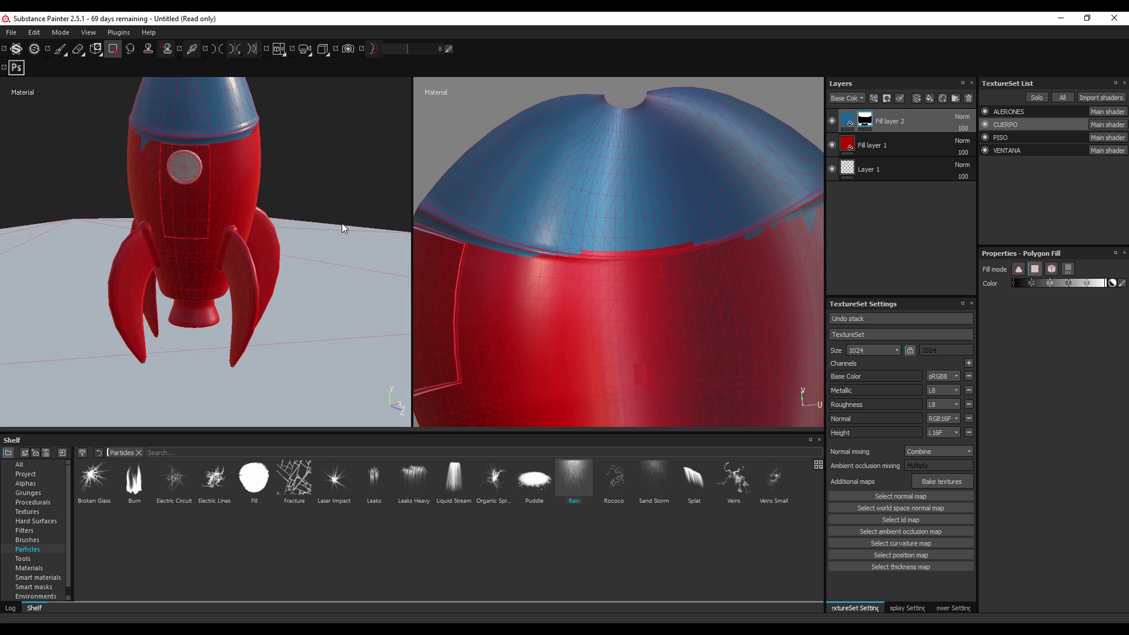
{"action": "mouse_move", "coordinate": [303, 144]}
{"action": "left_mouse_down", "text": "alt"}
{"action": "mouse_move", "coordinate": [340, 182]}
{"action": "mouse_move", "coordinate": [437, 168]}
{"action": "mouse_move", "coordinate": [461, 180]}
{"action": "left_mouse_up", "text": "alt"}
{"action": "left_click", "coordinate": [478, 134], "text": "shift"}
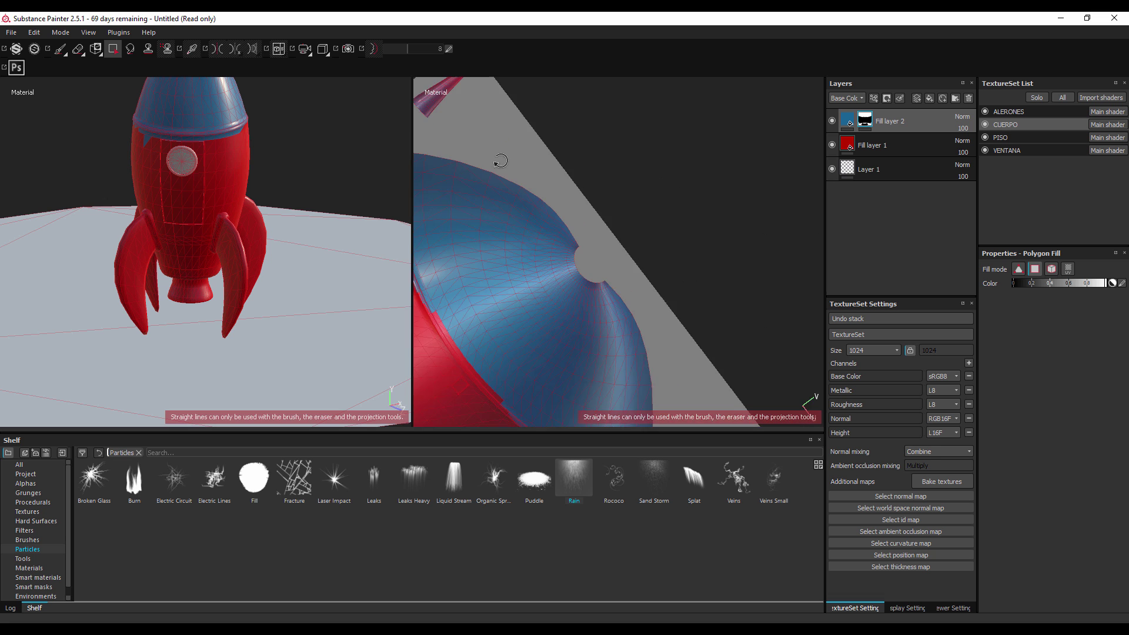
{"action": "mouse_move", "coordinate": [479, 134]}
{"action": "left_mouse_down", "text": "alt"}
{"action": "mouse_move", "coordinate": [495, 136]}
{"action": "mouse_move", "coordinate": [485, 309]}
{"action": "mouse_move", "coordinate": [540, 358]}
{"action": "mouse_move", "coordinate": [530, 348]}
{"action": "left_mouse_up", "text": "alt"}
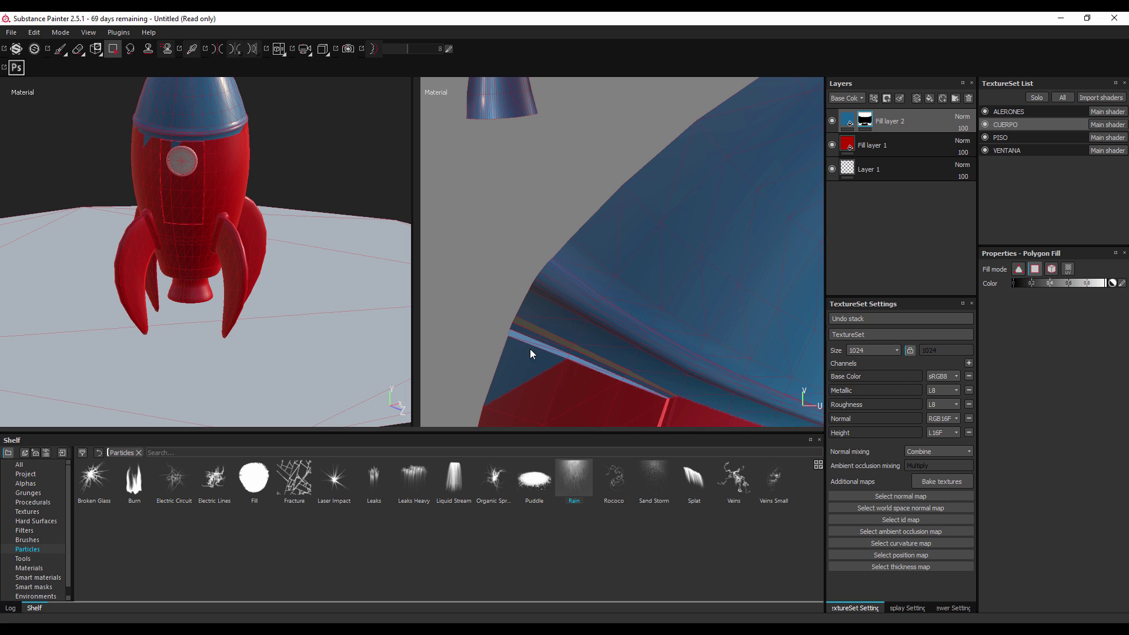
{"action": "left_click", "coordinate": [1112, 283]}
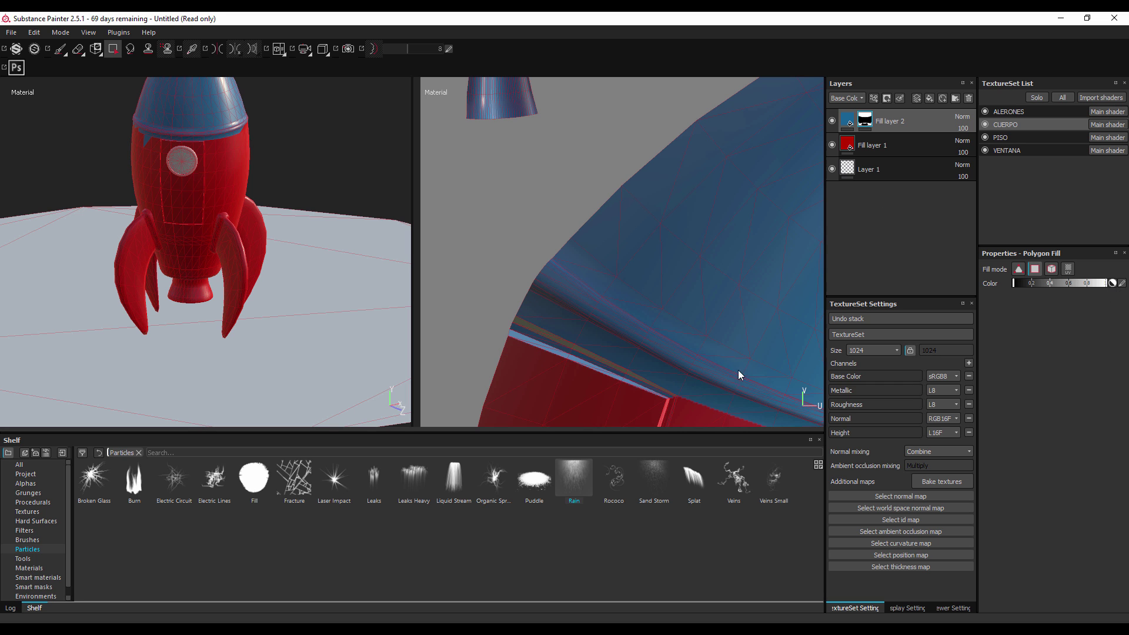
{"action": "left_click_drag", "start_coordinate": [520, 338], "coordinate": [570, 388]}
{"action": "mouse_move", "coordinate": [501, 245]}
{"action": "left_mouse_down", "text": "alt"}
{"action": "mouse_move", "coordinate": [485, 213]}
{"action": "mouse_move", "coordinate": [577, 277]}
{"action": "left_mouse_up", "text": "alt"}
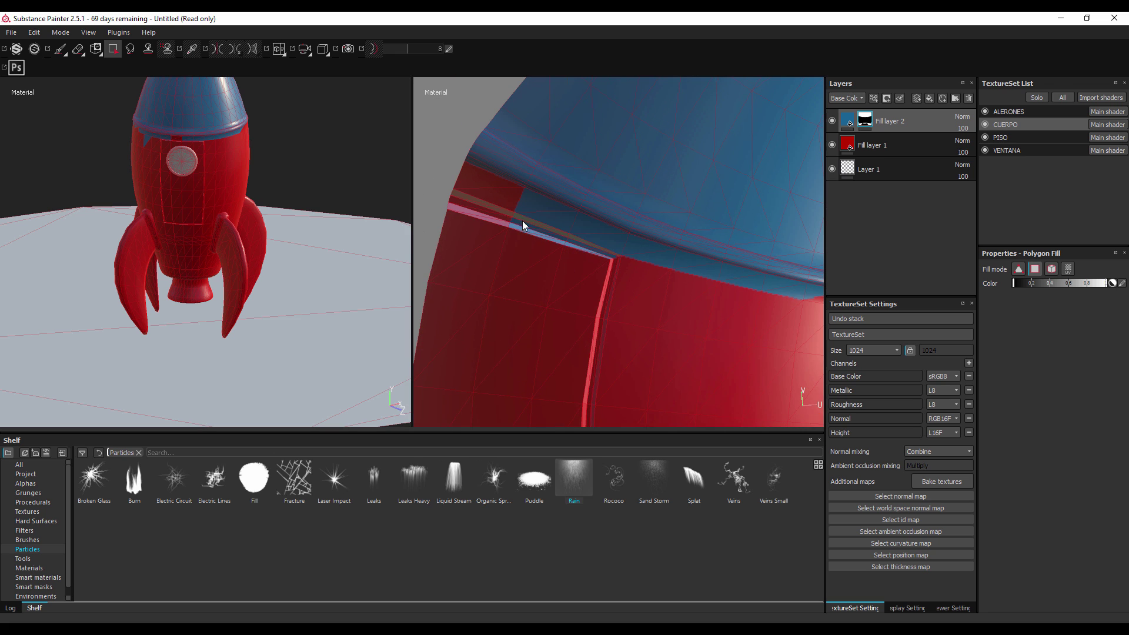
{"action": "left_click_drag", "start_coordinate": [522, 221], "coordinate": [585, 260]}
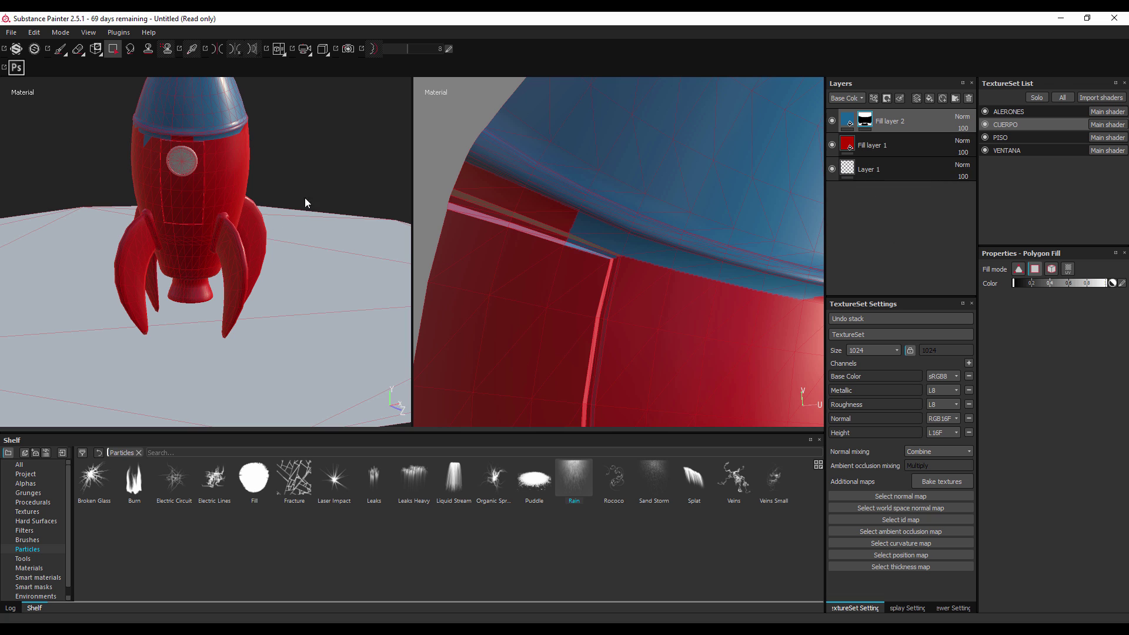
- Return to perspective view, re-frame the UV layout, and select Fill layer 1
{"action": "left_click", "coordinate": [318, 53]}
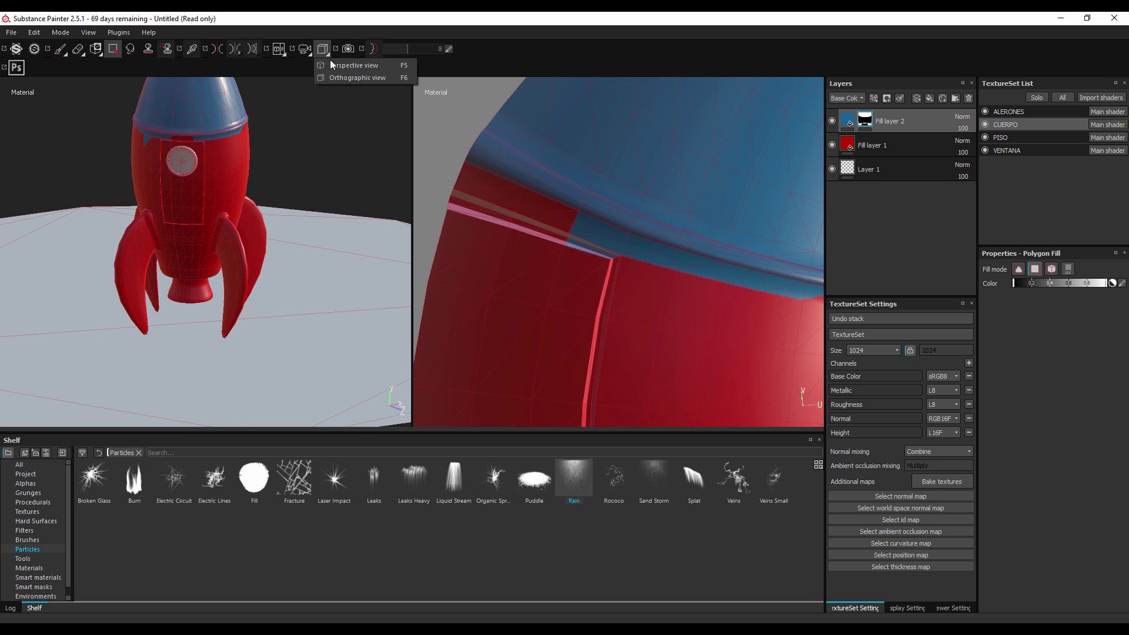
{"action": "left_click", "coordinate": [338, 77]}
{"action": "left_click_drag", "start_coordinate": [308, 210], "coordinate": [353, 212], "text": "alt"}
{"action": "scroll", "coordinate": [667, 297], "scroll_direction": "down", "scroll_amount": 2}
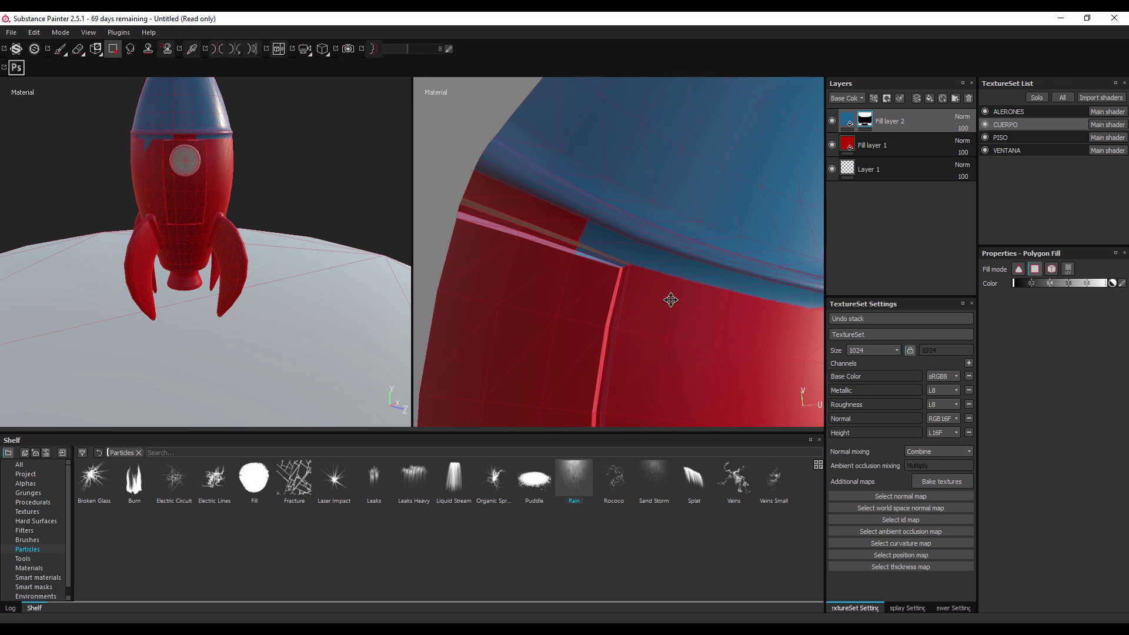
{"action": "scroll", "coordinate": [668, 297], "scroll_direction": "down", "scroll_amount": 3}
{"action": "scroll", "coordinate": [588, 330], "scroll_direction": "down", "scroll_amount": 3}
{"action": "scroll", "coordinate": [551, 361], "scroll_direction": "down", "scroll_amount": 2}
{"action": "scroll", "coordinate": [529, 294], "scroll_direction": "up", "scroll_amount": 3}
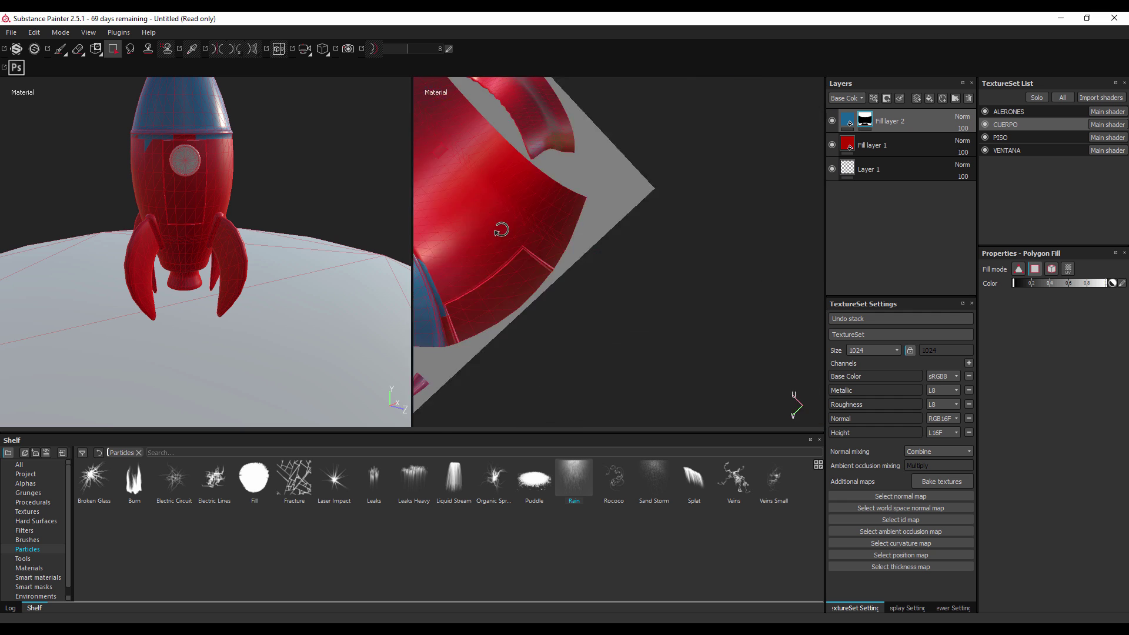
{"action": "mouse_move", "coordinate": [501, 227]}
{"action": "left_mouse_down", "text": "alt"}
{"action": "mouse_move", "coordinate": [529, 373]}
{"action": "mouse_move", "coordinate": [510, 300]}
{"action": "left_mouse_up", "text": "alt"}
{"action": "middle_click_drag", "start_coordinate": [510, 300], "coordinate": [484, 183]}
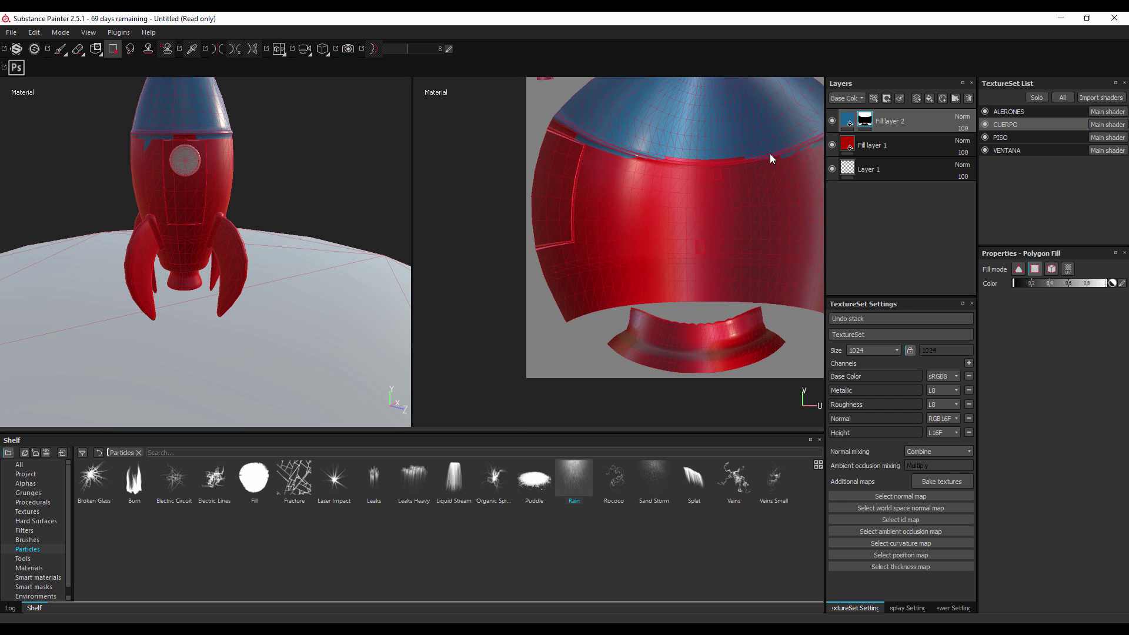
{"action": "left_click", "coordinate": [871, 147]}
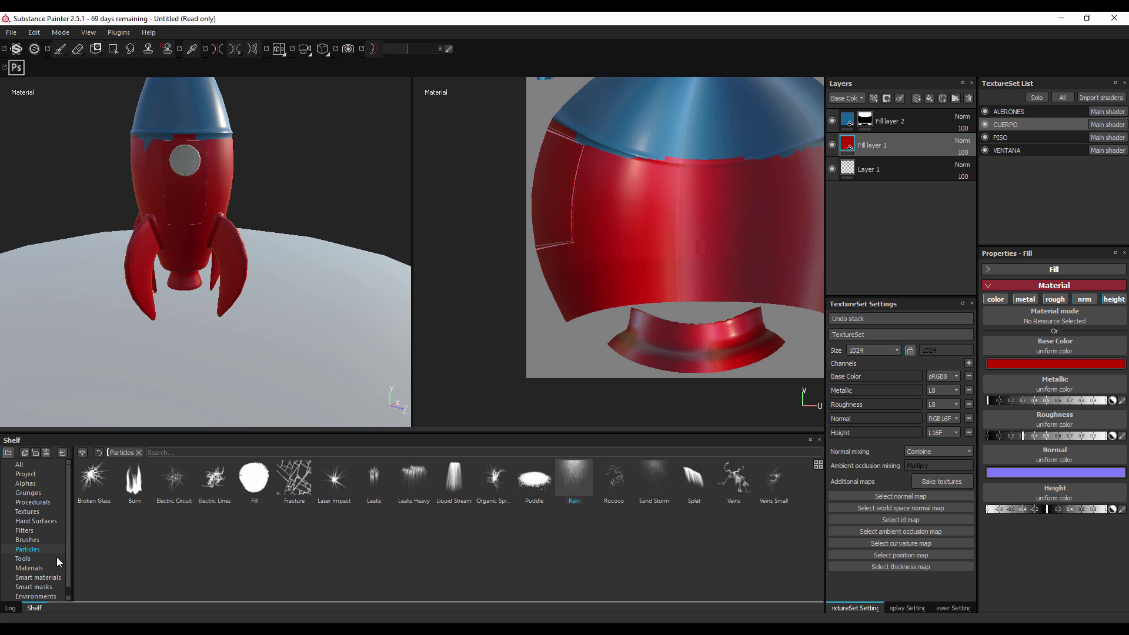
- Add Iron Raw from the Shelf materials as a fill layer, then hide it
{"action": "left_click", "coordinate": [40, 569]}
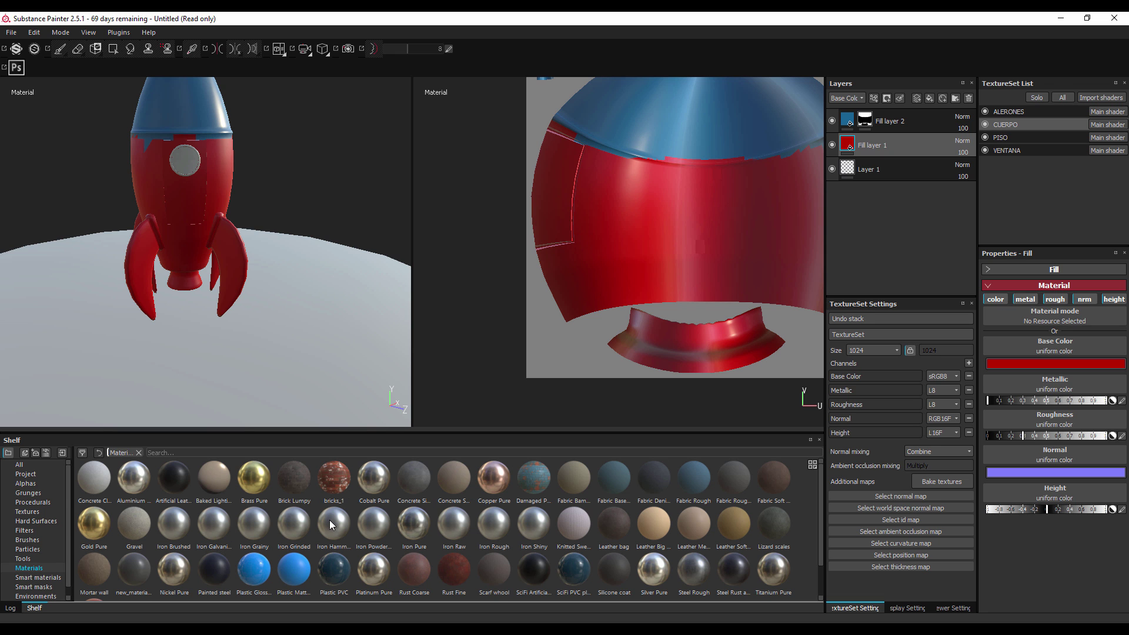
{"action": "mouse_move", "coordinate": [457, 526]}
{"action": "left_mouse_down"}
{"action": "mouse_move", "coordinate": [868, 147]}
{"action": "mouse_move", "coordinate": [877, 158]}
{"action": "left_mouse_up"}
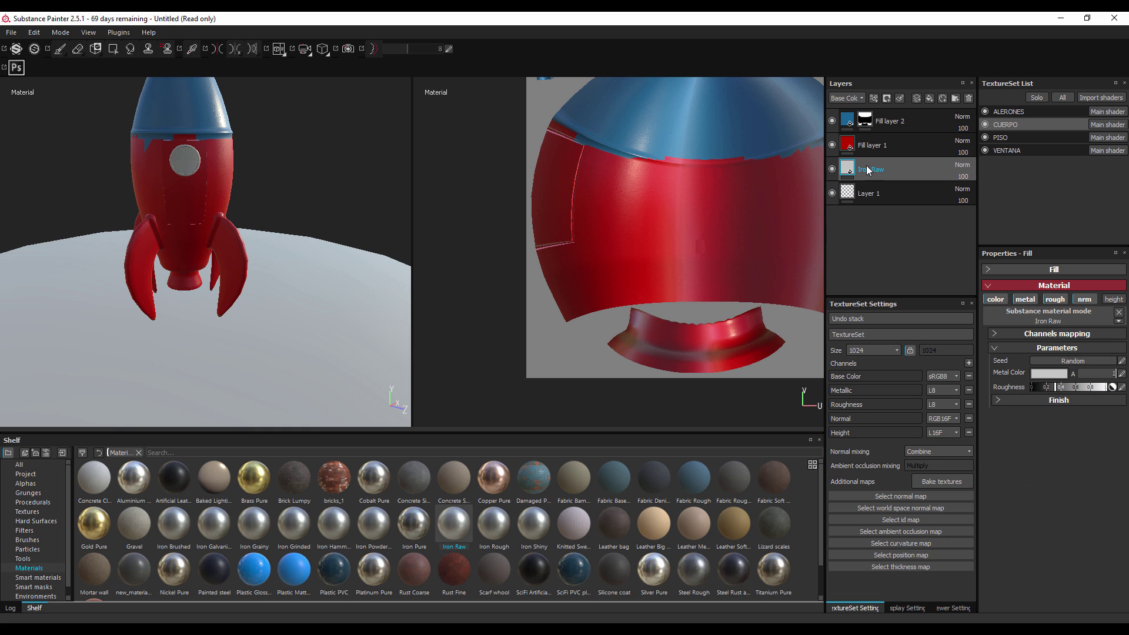
{"action": "left_click_drag", "start_coordinate": [302, 189], "coordinate": [248, 204], "text": "alt"}
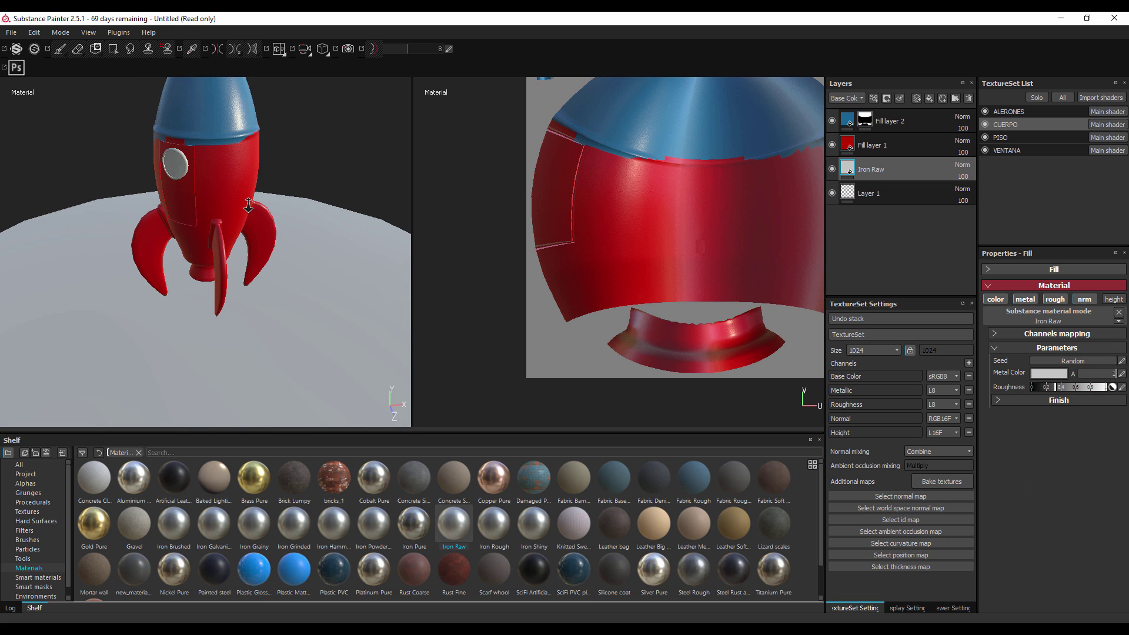
{"action": "right_click_drag", "start_coordinate": [248, 204], "coordinate": [370, 180], "text": "alt"}
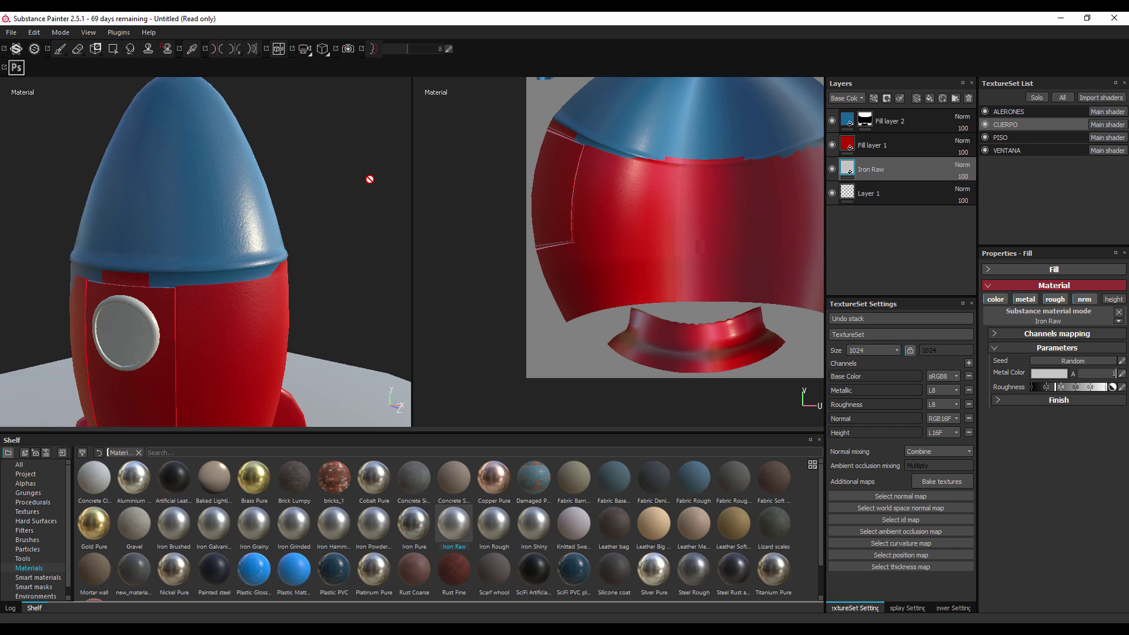
{"action": "left_click", "coordinate": [831, 169]}
- Add Iron Shiny as a fill layer above Iron Raw
{"action": "left_click_drag", "start_coordinate": [544, 524], "coordinate": [839, 146]}
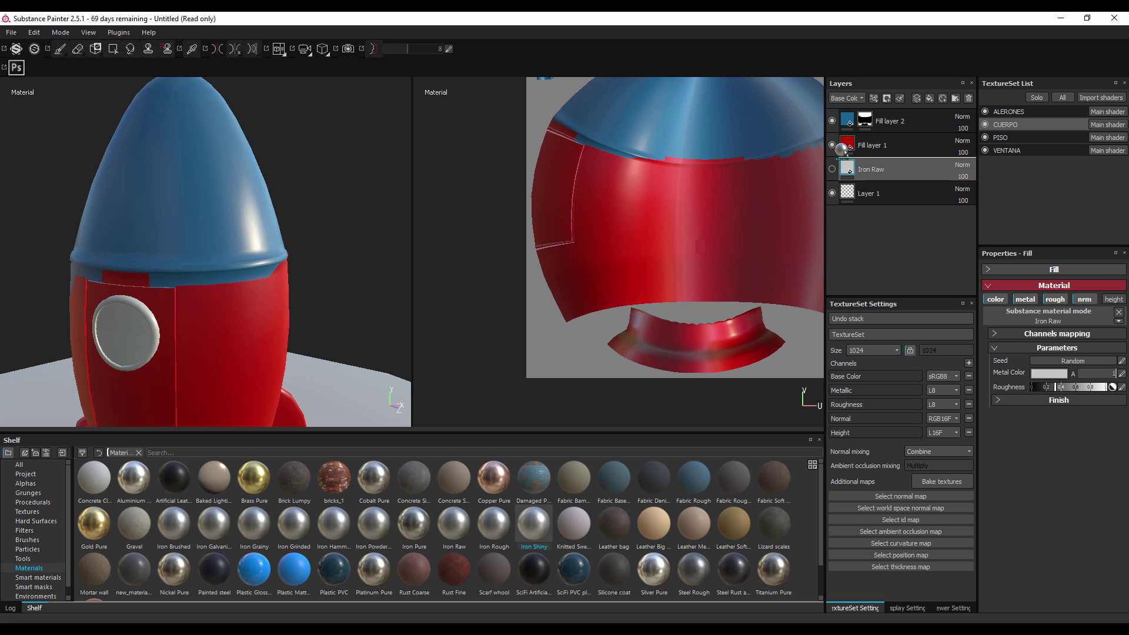
{"action": "left_click_drag", "start_coordinate": [839, 146], "coordinate": [851, 156]}
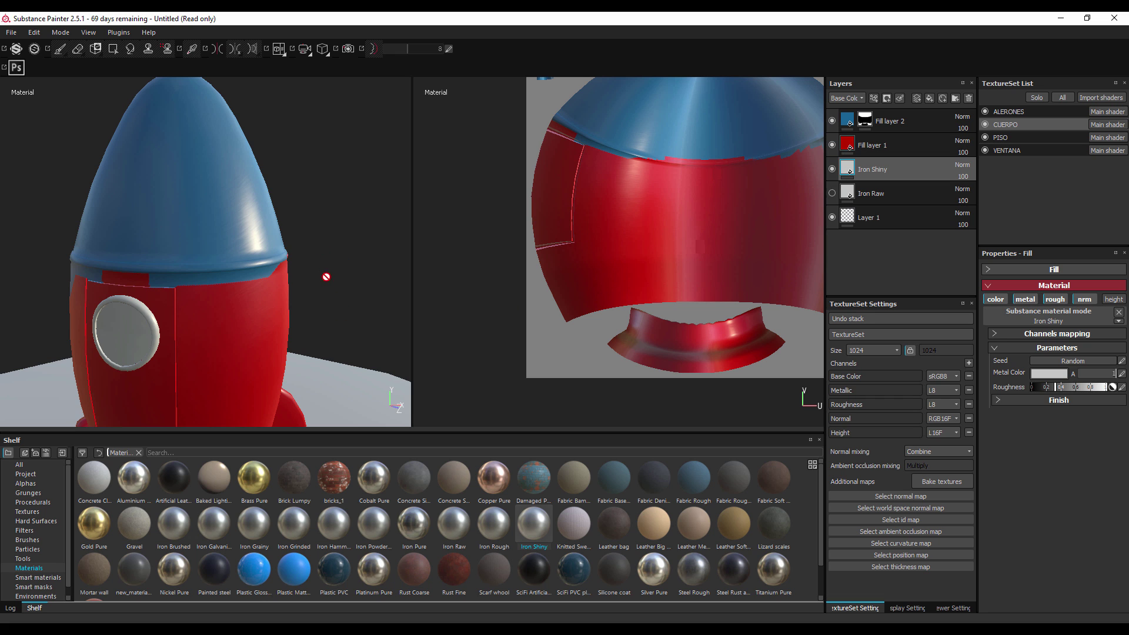
{"action": "mouse_move", "coordinate": [326, 277]}
{"action": "left_mouse_down", "text": "alt"}
{"action": "mouse_move", "coordinate": [466, 248]}
{"action": "mouse_move", "coordinate": [323, 264]}
{"action": "left_mouse_up", "text": "alt"}
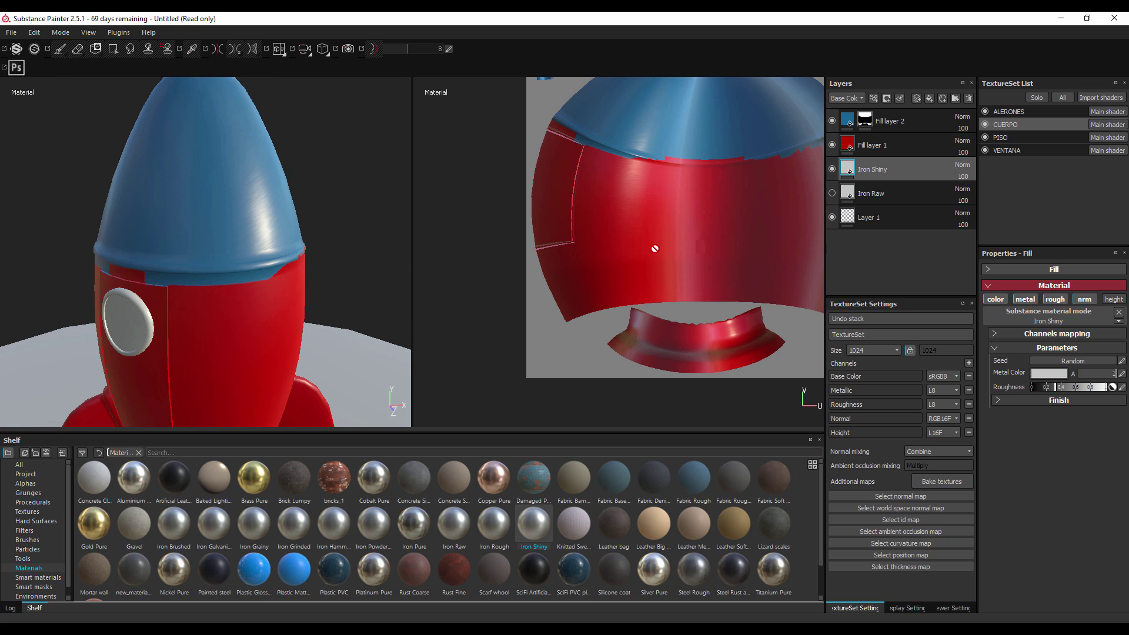
- Toggle the blue nose and red body fills off and on to compare against bare metal
{"action": "left_click", "coordinate": [832, 145]}
{"action": "left_click", "coordinate": [832, 121]}
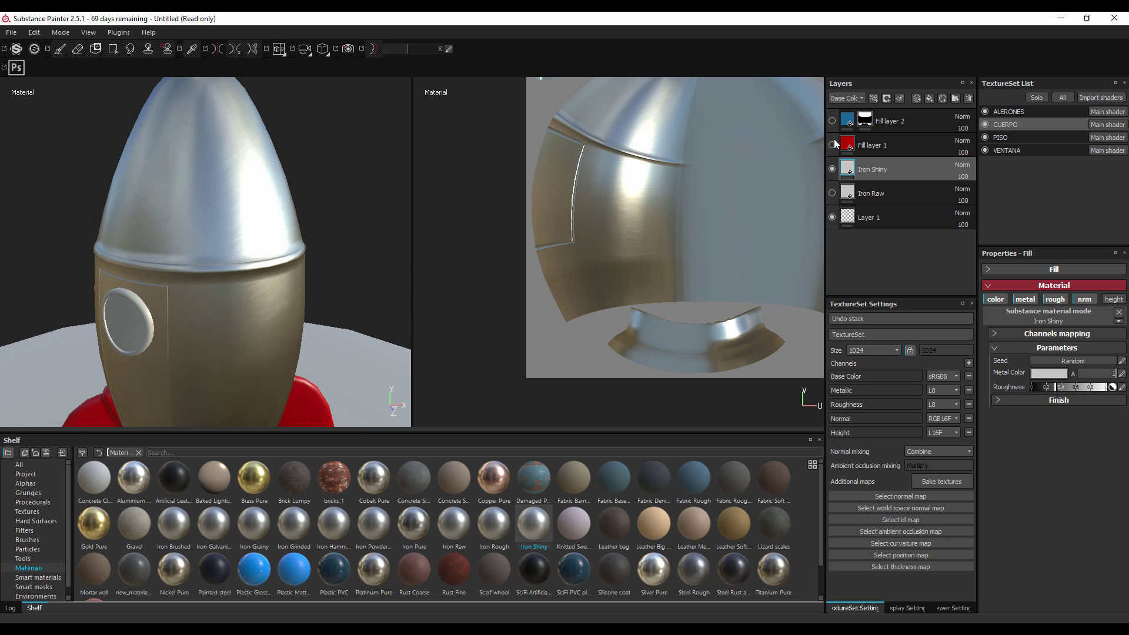
{"action": "left_click", "coordinate": [832, 145]}
{"action": "left_click", "coordinate": [832, 120]}
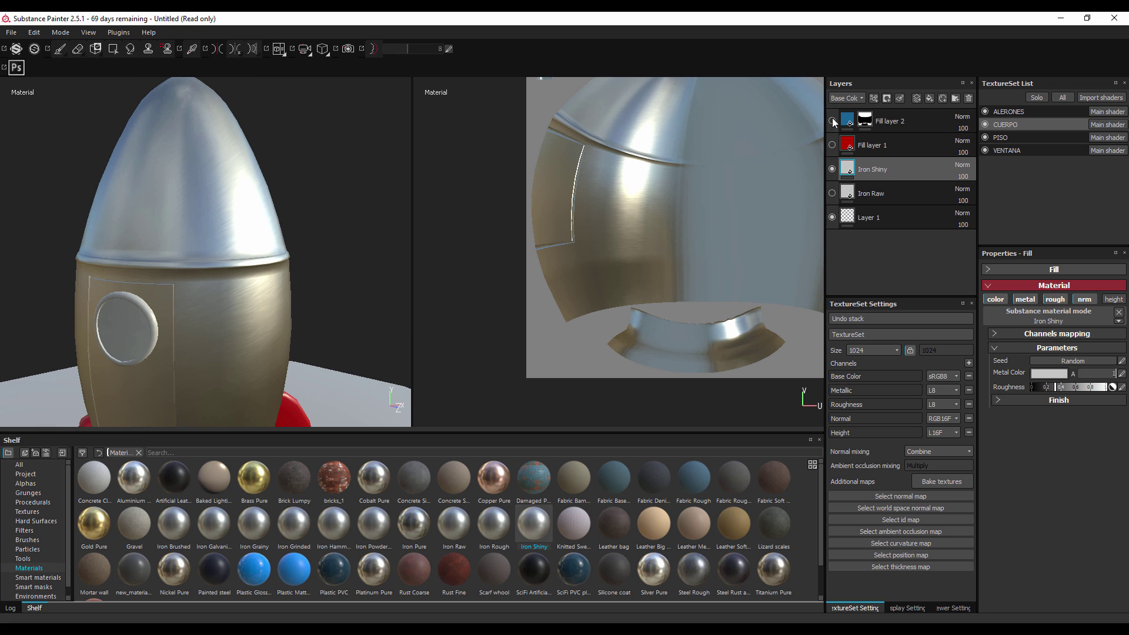
{"action": "left_click", "coordinate": [832, 146]}
{"action": "left_click", "coordinate": [832, 146]}
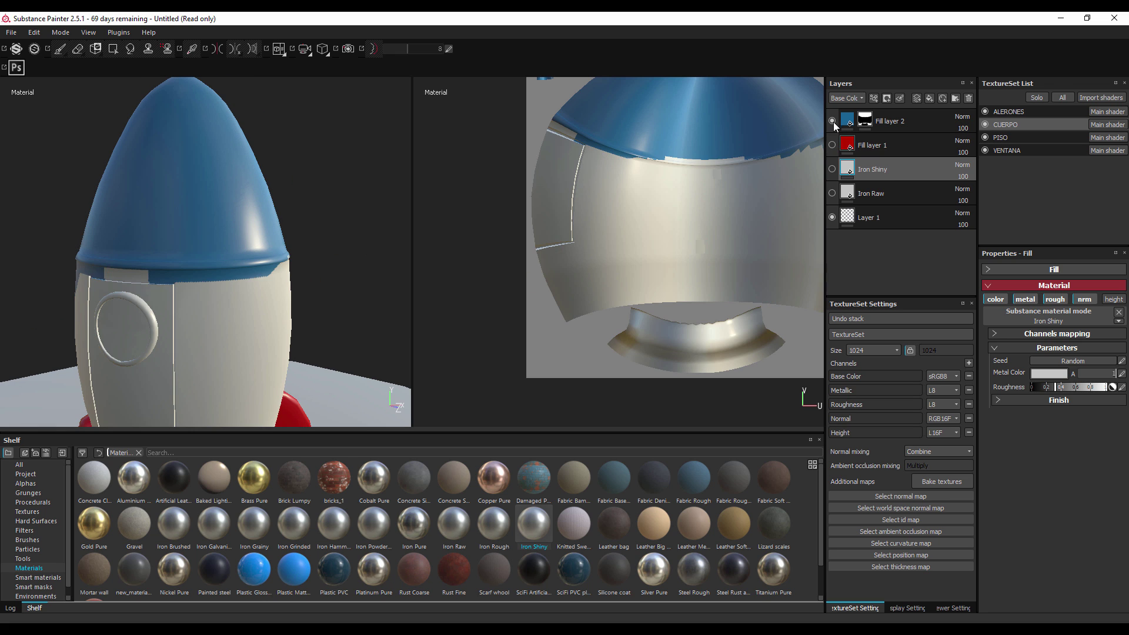
{"action": "left_click", "coordinate": [832, 121]}
{"action": "left_click", "coordinate": [833, 146]}
{"action": "left_click", "coordinate": [832, 121]}
{"action": "left_click", "coordinate": [832, 145]}
- Fit the texture view and select the blue nose fill layer
{"action": "key", "text": "f"}
{"action": "left_click", "coordinate": [906, 146]}
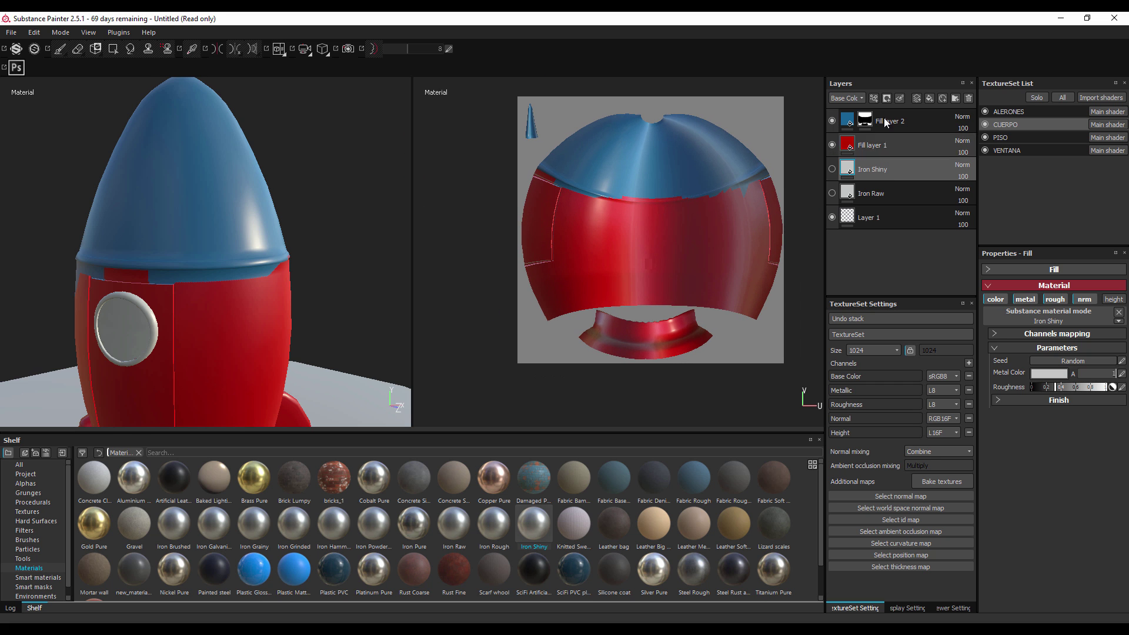
{"action": "key", "text": "4"}
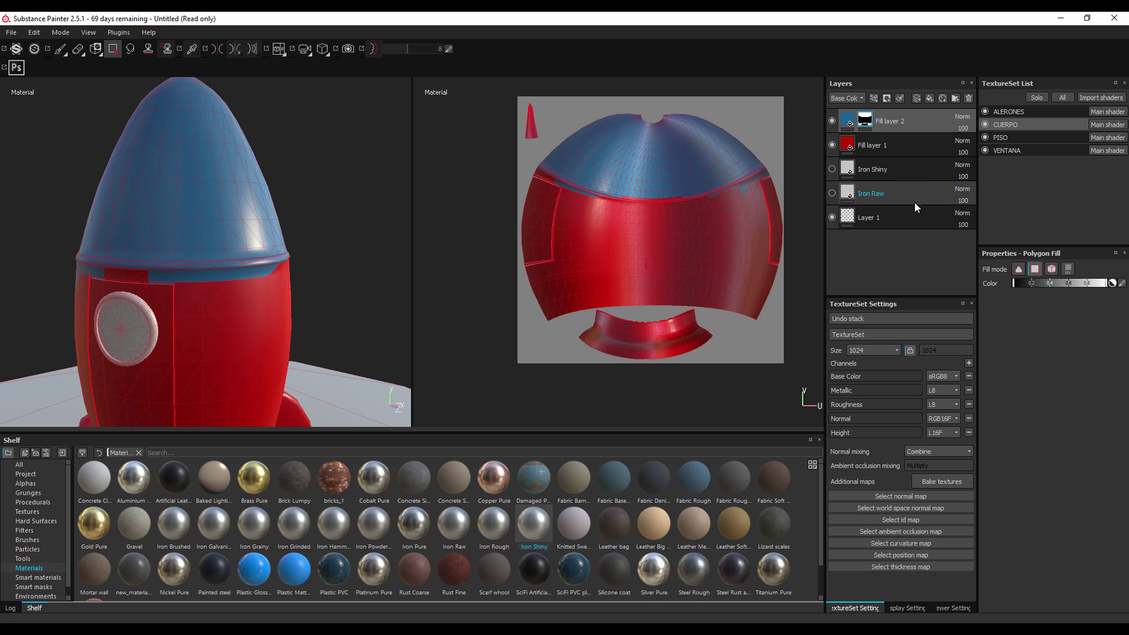
- Delete the nose fill, body fill, Iron Shiny and Iron Raw layers, leaving only Layer 1
{"action": "left_click", "coordinate": [969, 100]}
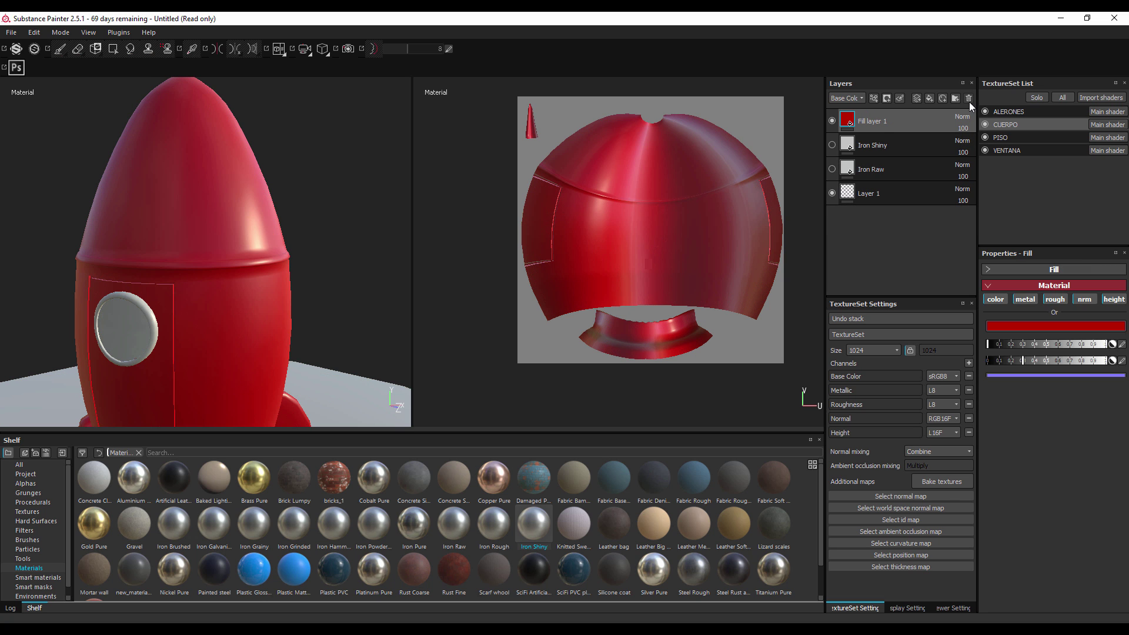
{"action": "left_click", "coordinate": [969, 100]}
{"action": "left_click", "coordinate": [969, 99]}
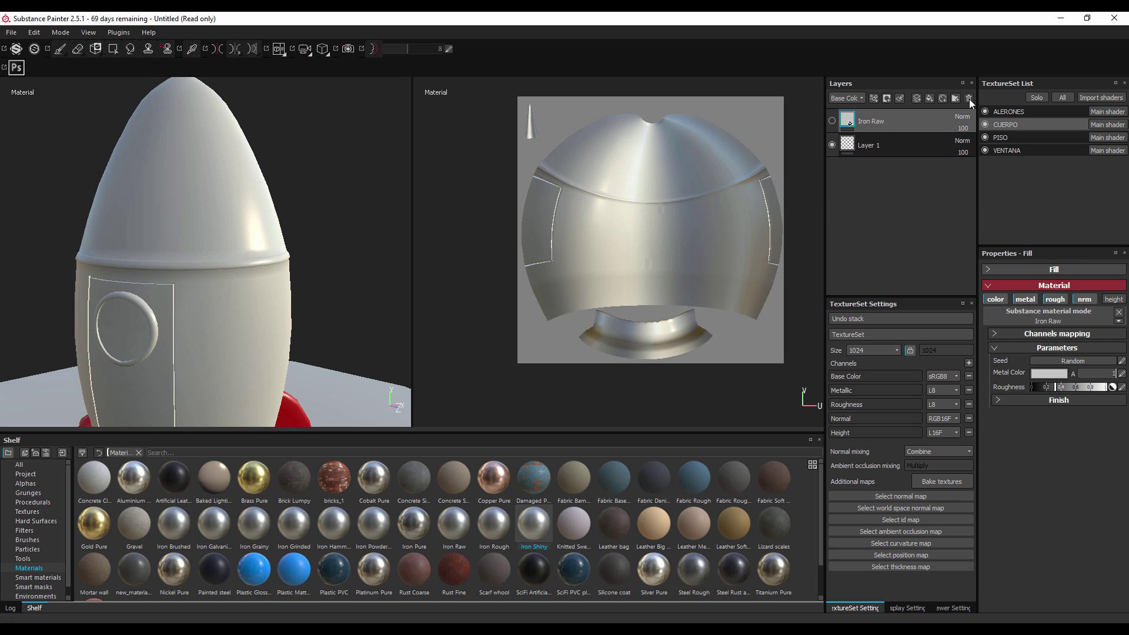
{"action": "left_click", "coordinate": [969, 99]}
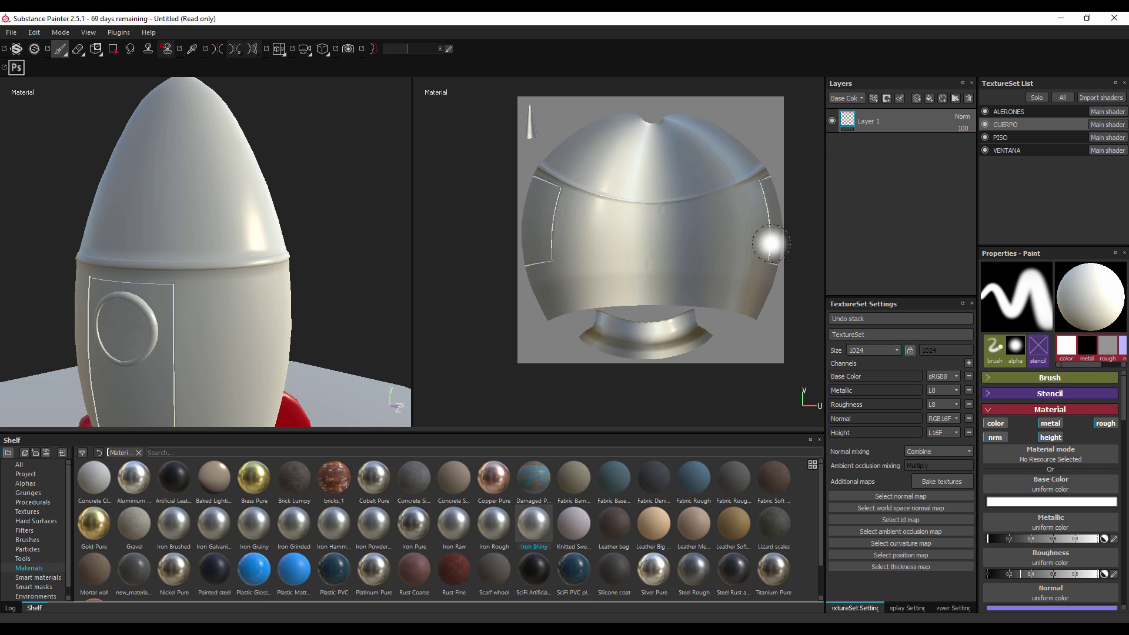
{"action": "scroll", "coordinate": [305, 272], "scroll_direction": "down", "scroll_amount": 3}
{"action": "mouse_move", "coordinate": [305, 273]}
{"action": "middle_mouse_down", "text": "alt"}
{"action": "mouse_move", "coordinate": [304, 248]}
{"action": "mouse_move", "coordinate": [340, 189]}
{"action": "middle_mouse_up", "text": "alt"}
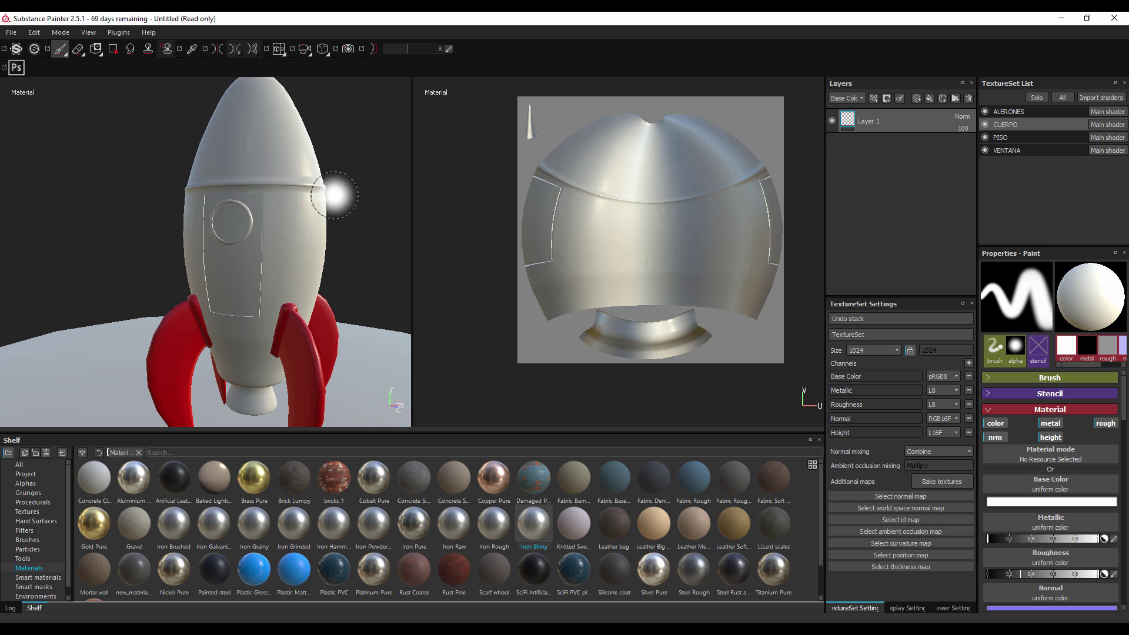
{"action": "right_click_drag", "start_coordinate": [332, 286], "coordinate": [347, 306], "text": "alt"}
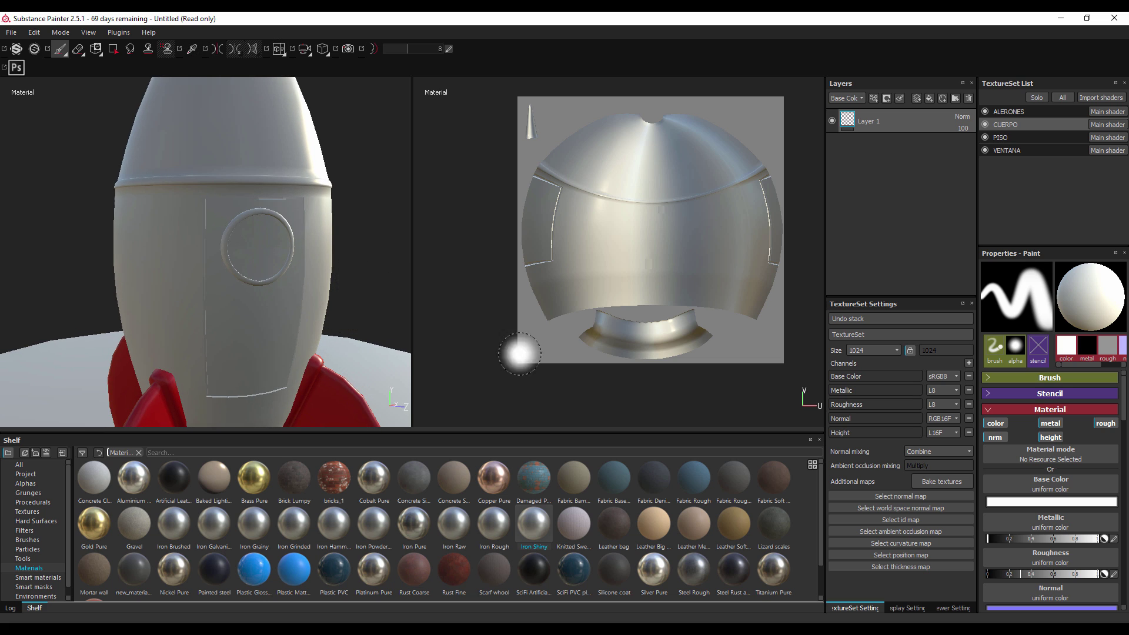
- Set Layer 1's Base Color to dark red and brush it over the rocket body
{"action": "left_click", "coordinate": [1054, 506]}
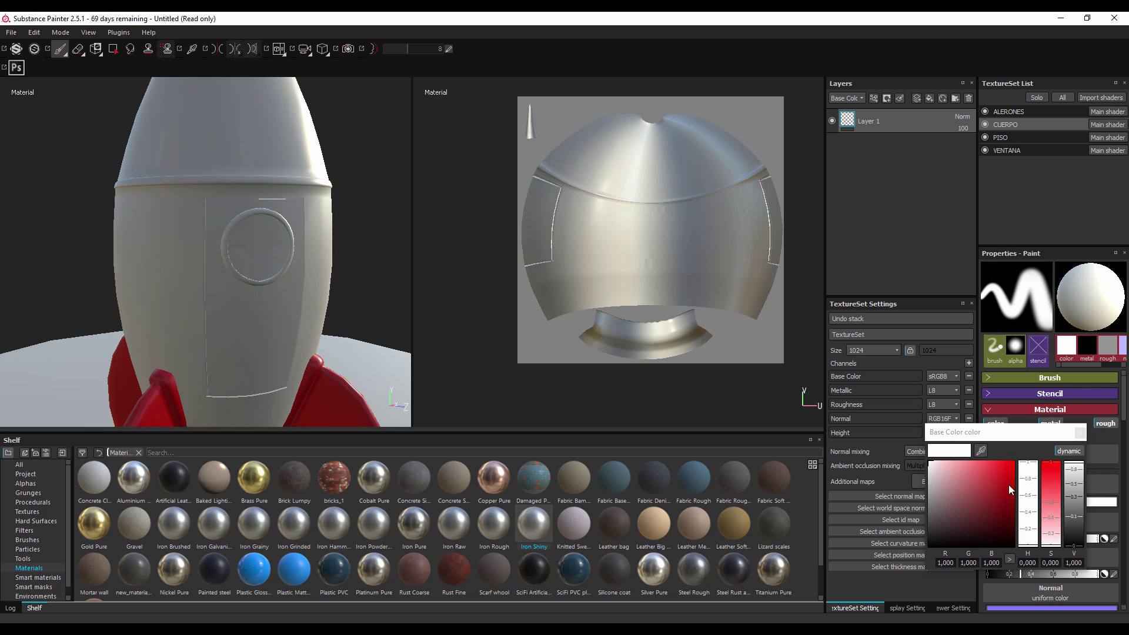
{"action": "left_click", "coordinate": [951, 517]}
{"action": "mouse_move", "coordinate": [238, 140]}
{"action": "left_mouse_down"}
{"action": "mouse_move", "coordinate": [223, 265]}
{"action": "mouse_move", "coordinate": [265, 247]}
{"action": "mouse_move", "coordinate": [176, 194]}
{"action": "mouse_move", "coordinate": [324, 246]}
{"action": "mouse_move", "coordinate": [259, 388]}
{"action": "left_mouse_up"}
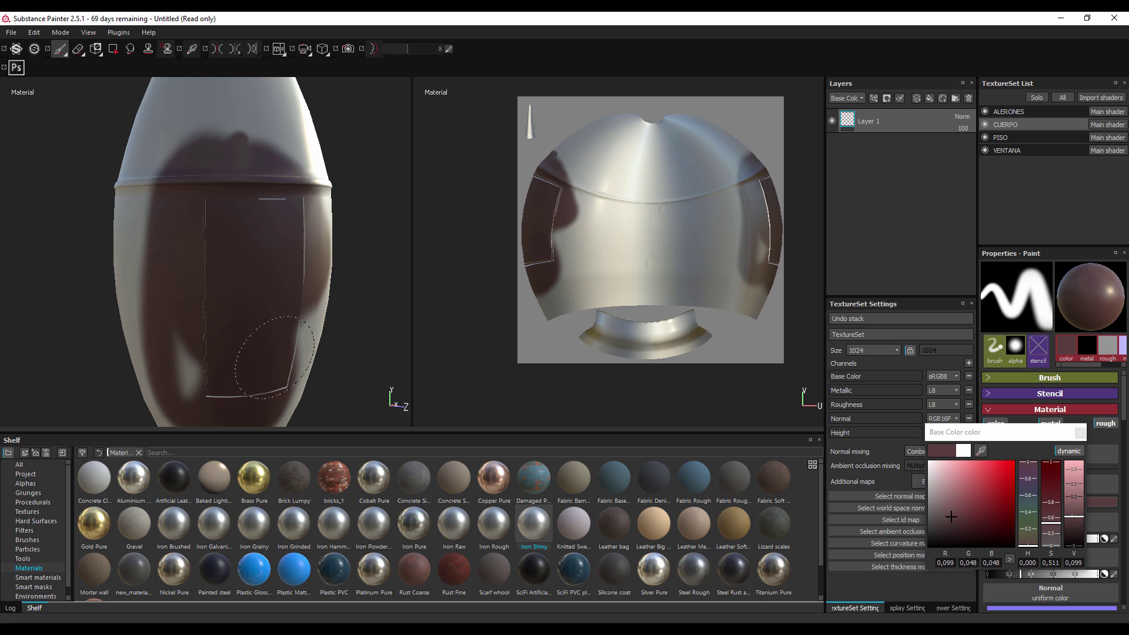
{"action": "mouse_move", "coordinate": [306, 329]}
{"action": "left_mouse_down"}
{"action": "mouse_move", "coordinate": [206, 105]}
{"action": "mouse_move", "coordinate": [177, 247]}
{"action": "left_mouse_up"}
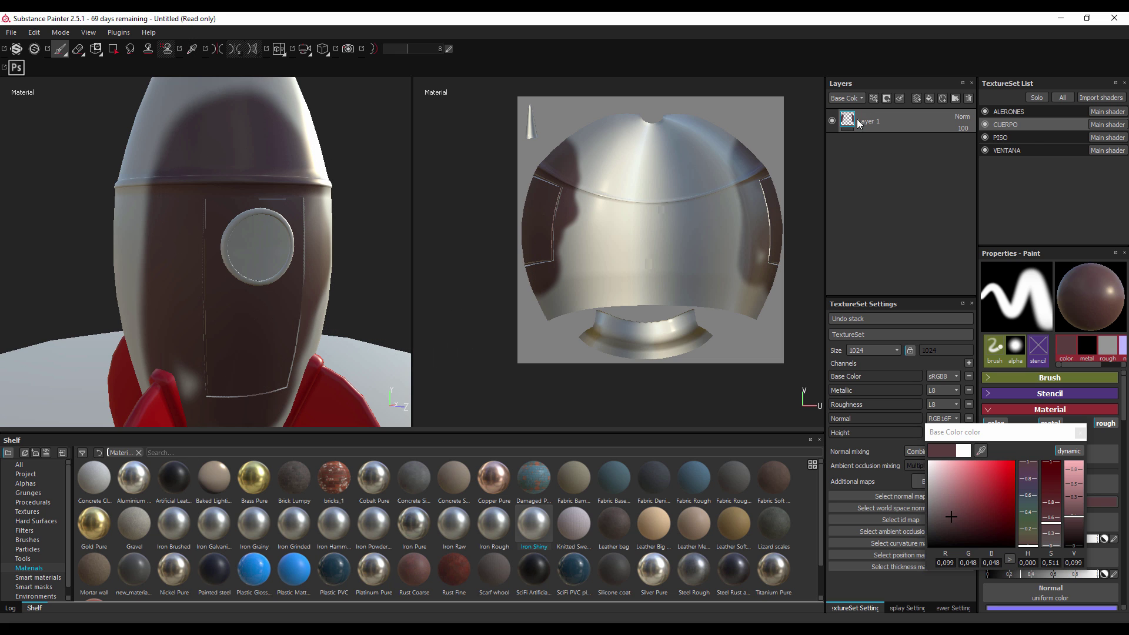
- Add a black mask to Layer 1
{"action": "right_click", "coordinate": [879, 121]}
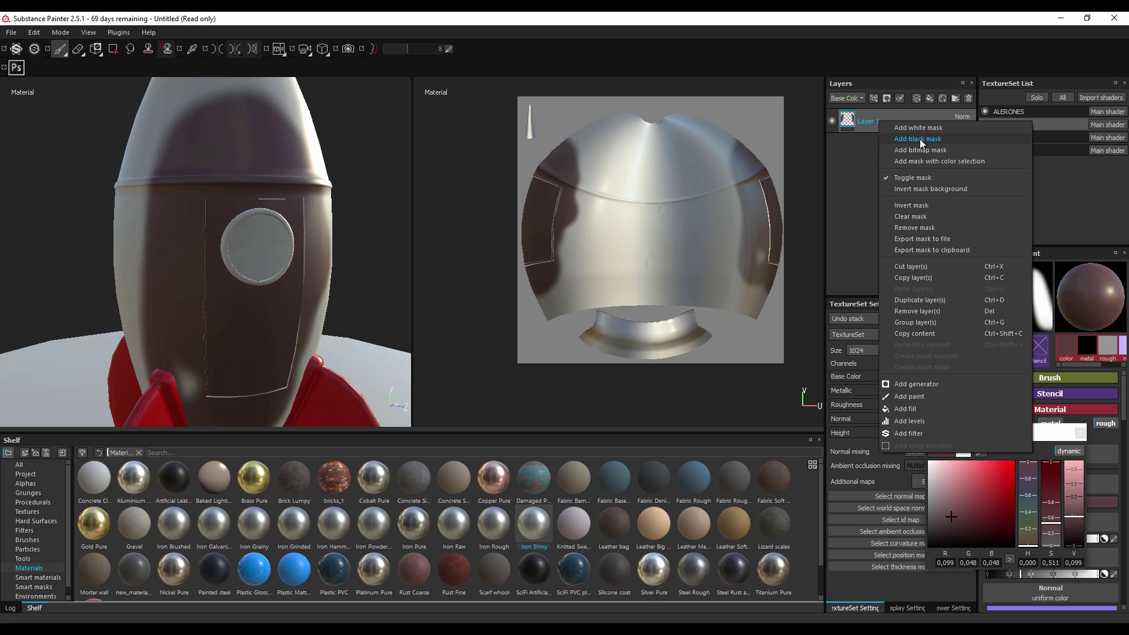
{"action": "left_click", "coordinate": [919, 139]}
{"action": "key", "text": "4"}
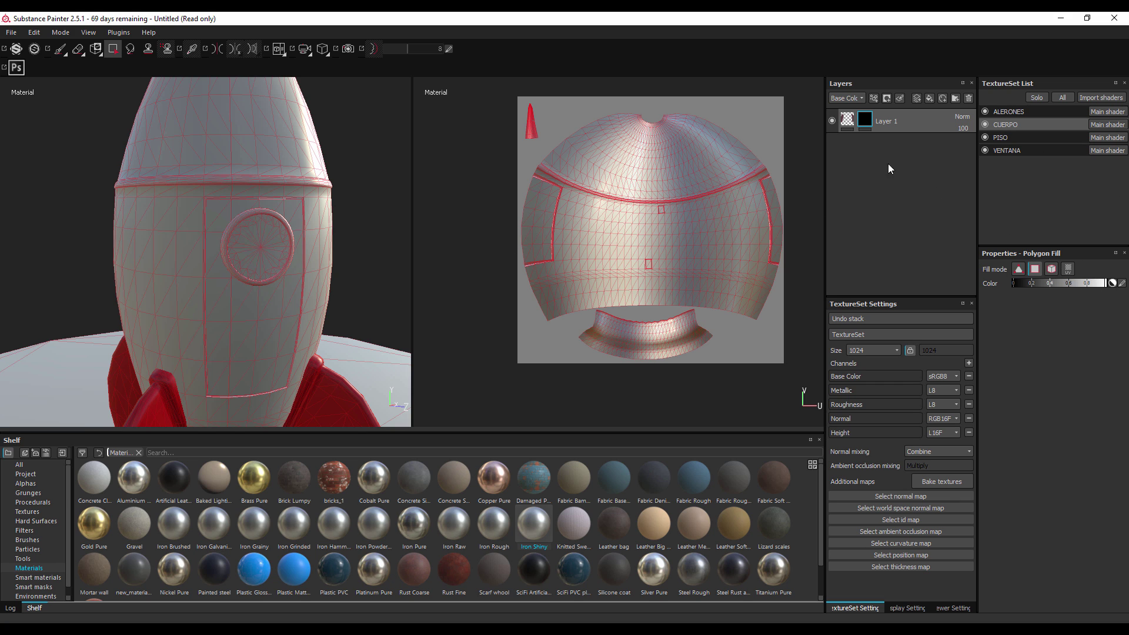
- Brush white on the mask to reveal dark red patches on the rocket body
{"action": "left_click", "coordinate": [60, 49]}
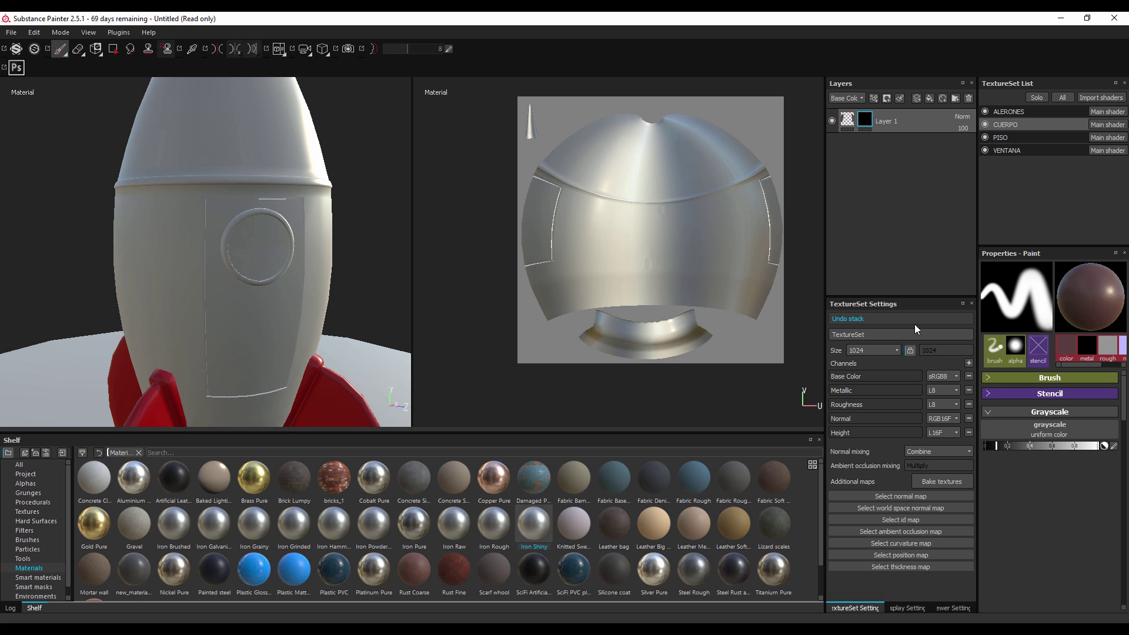
{"action": "left_click_drag", "start_coordinate": [1026, 446], "coordinate": [958, 454]}
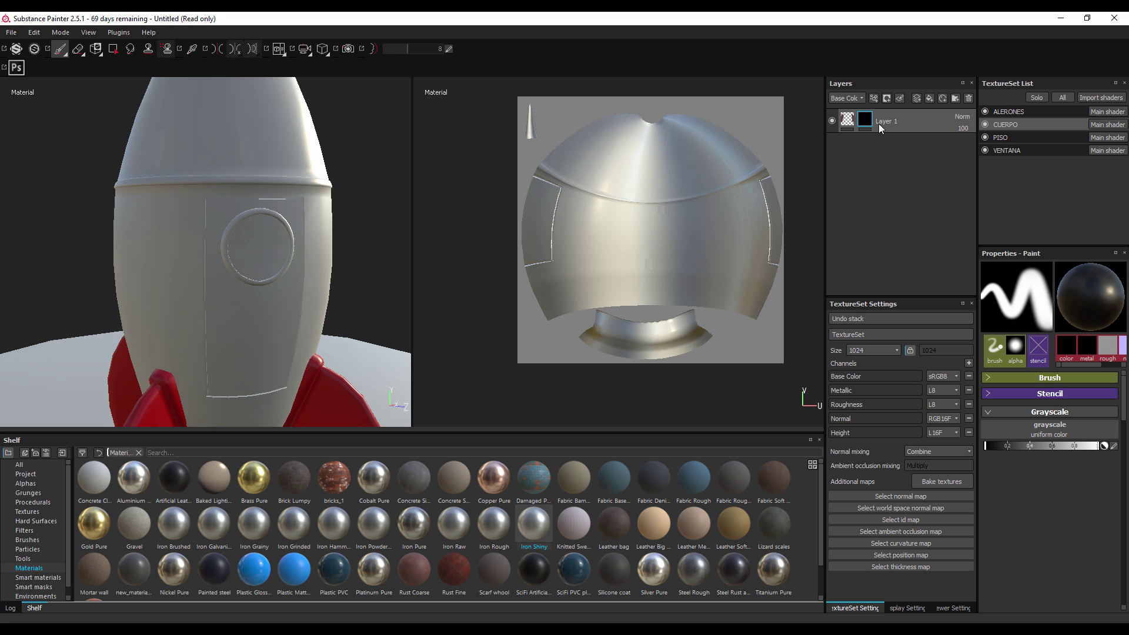
{"action": "left_click_drag", "start_coordinate": [1061, 454], "coordinate": [1110, 454]}
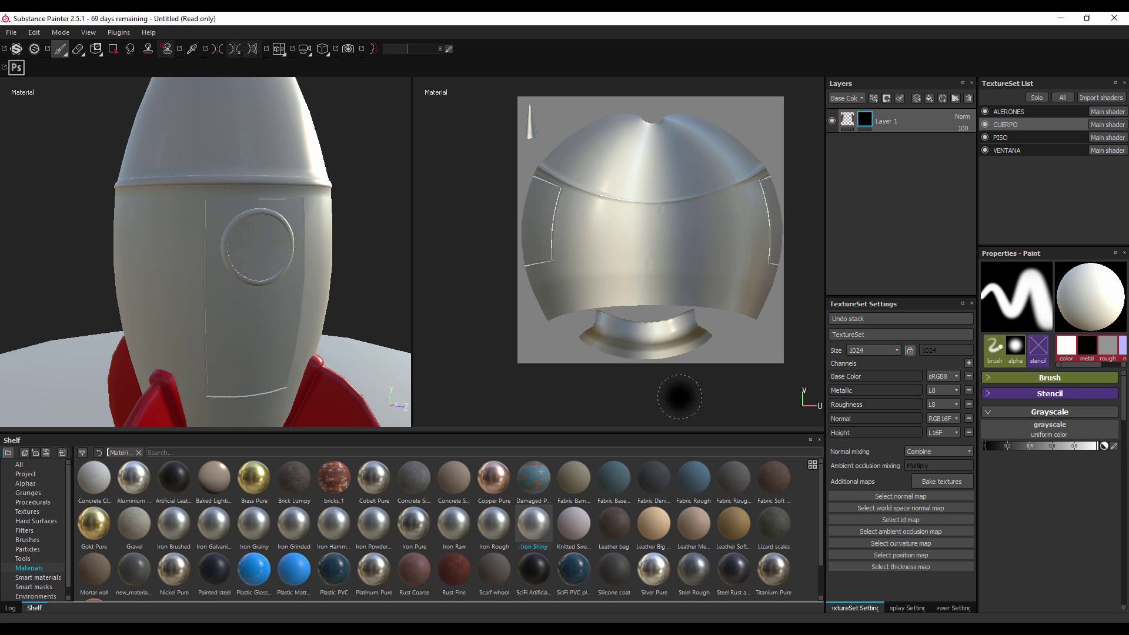
{"action": "scroll", "coordinate": [259, 260], "scroll_direction": "up", "scroll_amount": 1}
{"action": "mouse_move", "coordinate": [238, 250]}
{"action": "left_mouse_down"}
{"action": "mouse_move", "coordinate": [194, 76]}
{"action": "mouse_move", "coordinate": [106, 198]}
{"action": "mouse_move", "coordinate": [185, 386]}
{"action": "mouse_move", "coordinate": [270, 294]}
{"action": "left_mouse_up"}
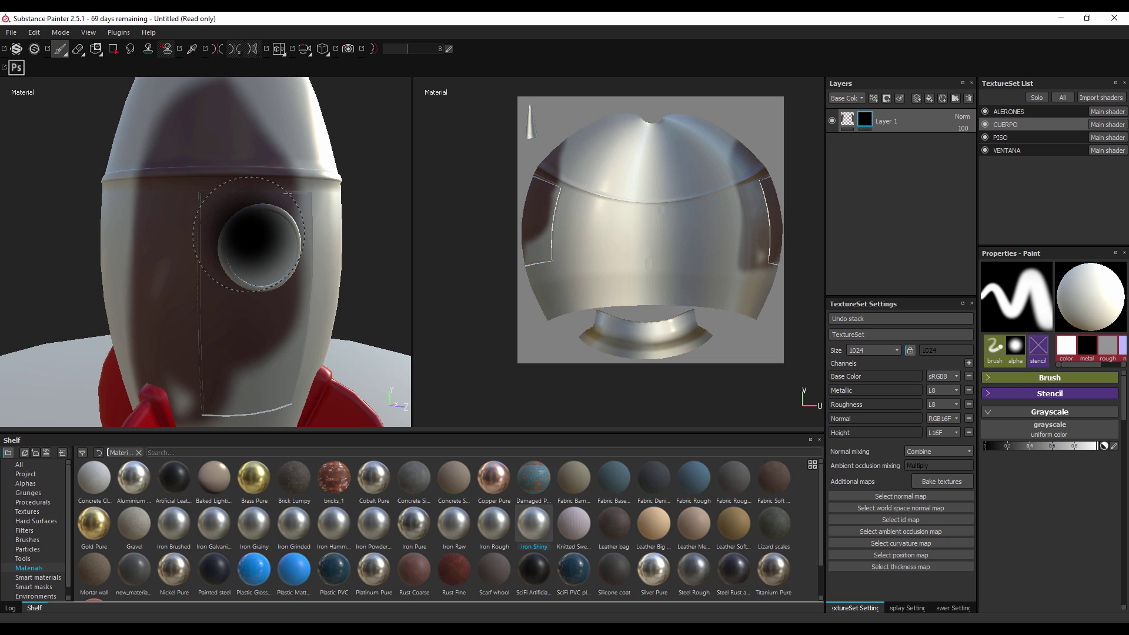
{"action": "key", "text": "f"}
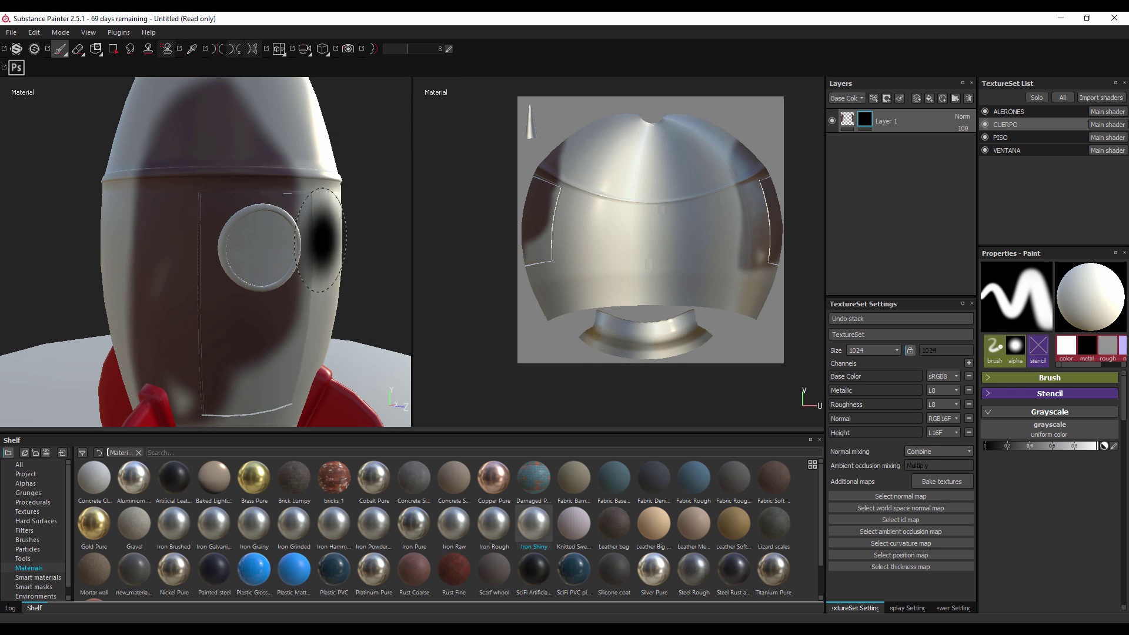
{"action": "left_click_drag", "start_coordinate": [332, 274], "coordinate": [352, 239], "text": "alt"}
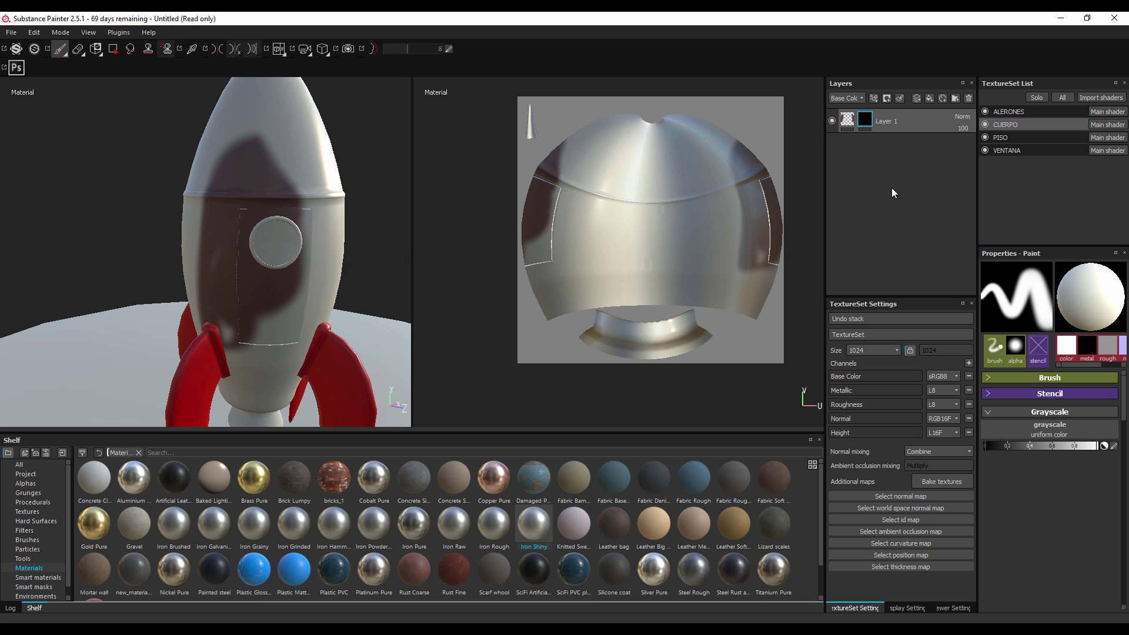
{"action": "mouse_move", "coordinate": [240, 234]}
{"action": "left_mouse_down", "text": "alt"}
{"action": "mouse_move", "coordinate": [307, 260]}
{"action": "mouse_move", "coordinate": [269, 239]}
{"action": "mouse_move", "coordinate": [305, 202]}
{"action": "left_mouse_up", "text": "alt"}
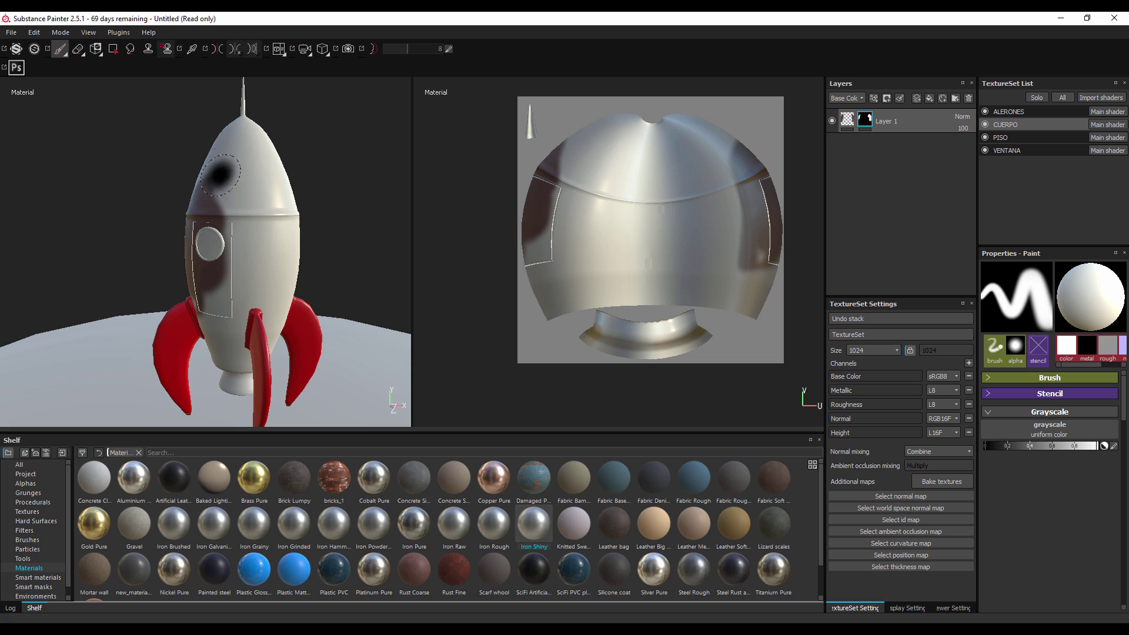
- Add logo_kames_sinsombra.png from Tutorial_Substance_basico_parte1/Texturas to the resource import list
{"action": "left_click", "coordinate": [12, 34]}
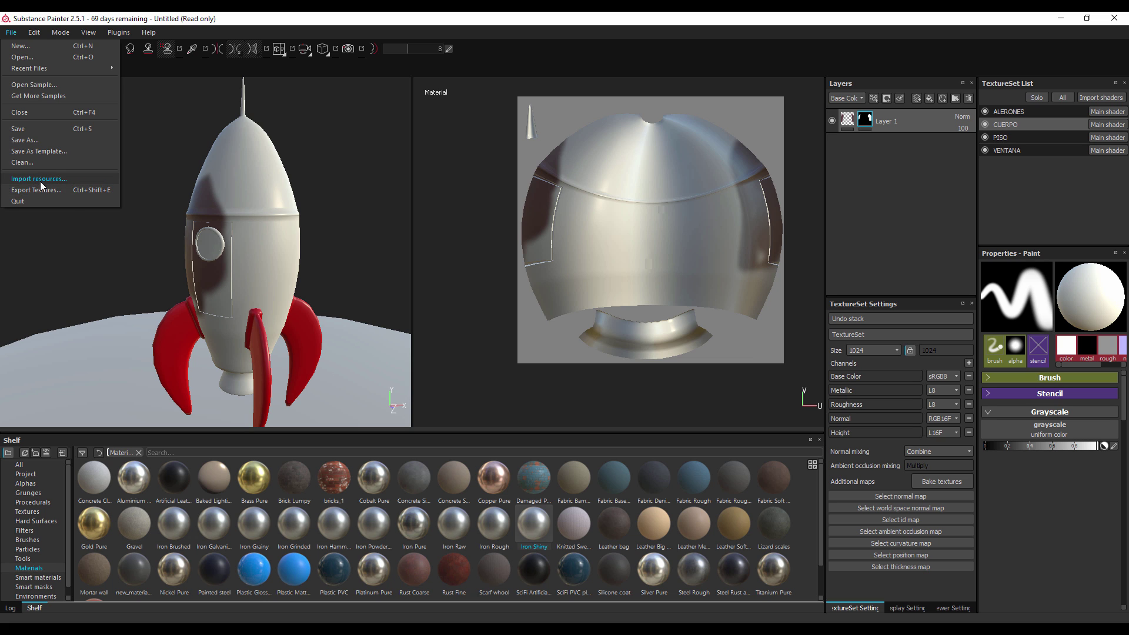
{"action": "left_click", "coordinate": [40, 180]}
{"action": "mouse_move", "coordinate": [536, 130]}
{"action": "left_mouse_down"}
{"action": "mouse_move", "coordinate": [555, 108]}
{"action": "mouse_move", "coordinate": [554, 84]}
{"action": "left_mouse_up"}
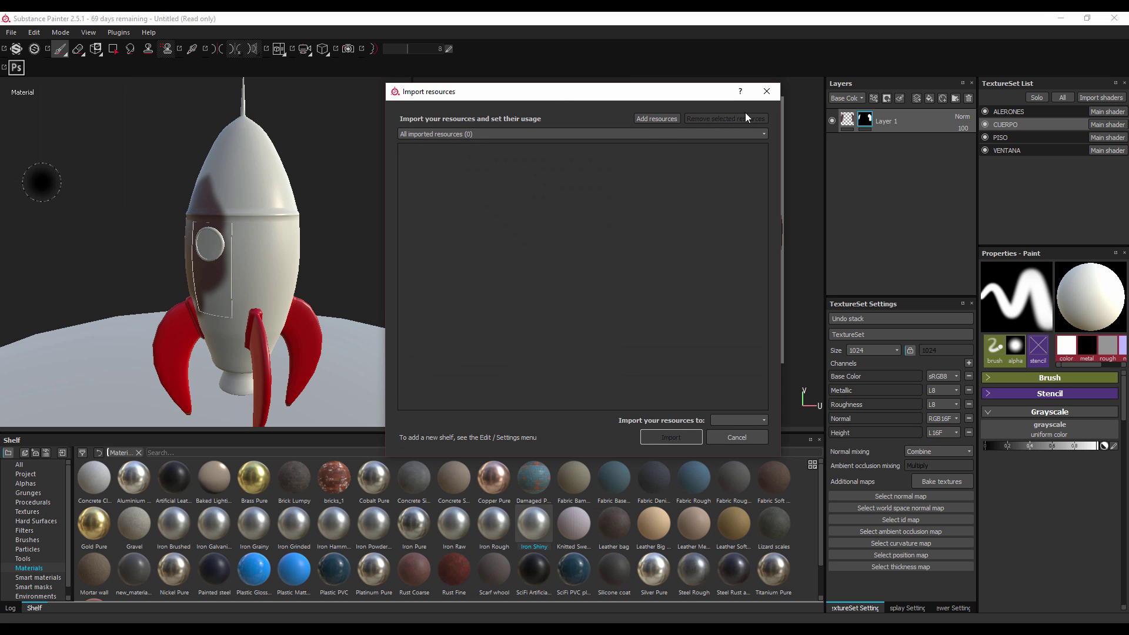
{"action": "left_click", "coordinate": [656, 118]}
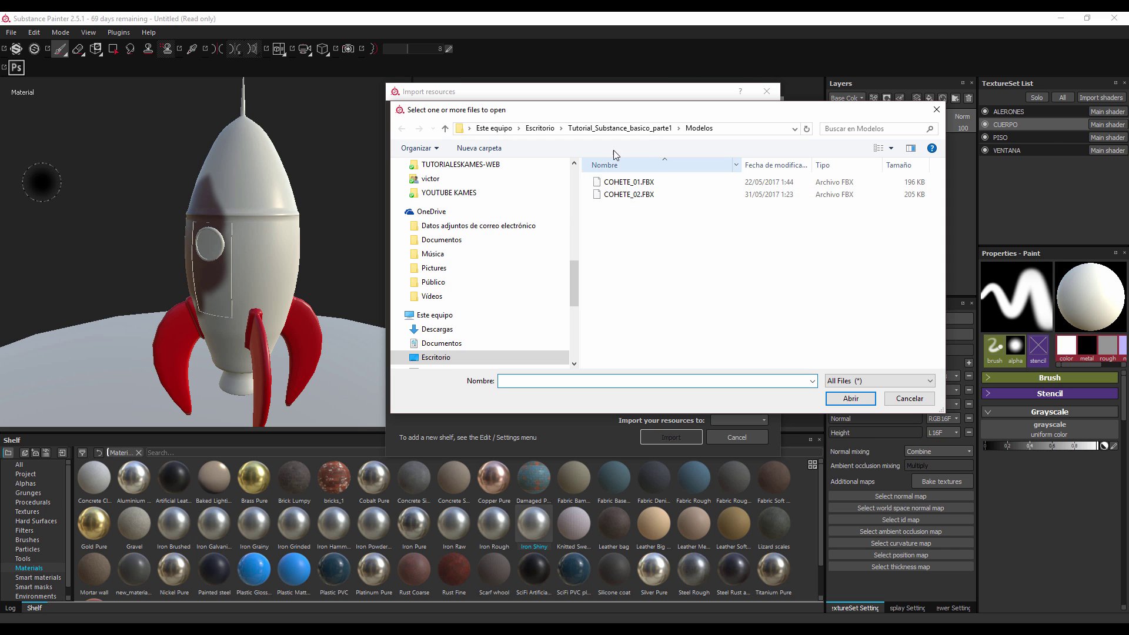
{"action": "left_click", "coordinate": [641, 130]}
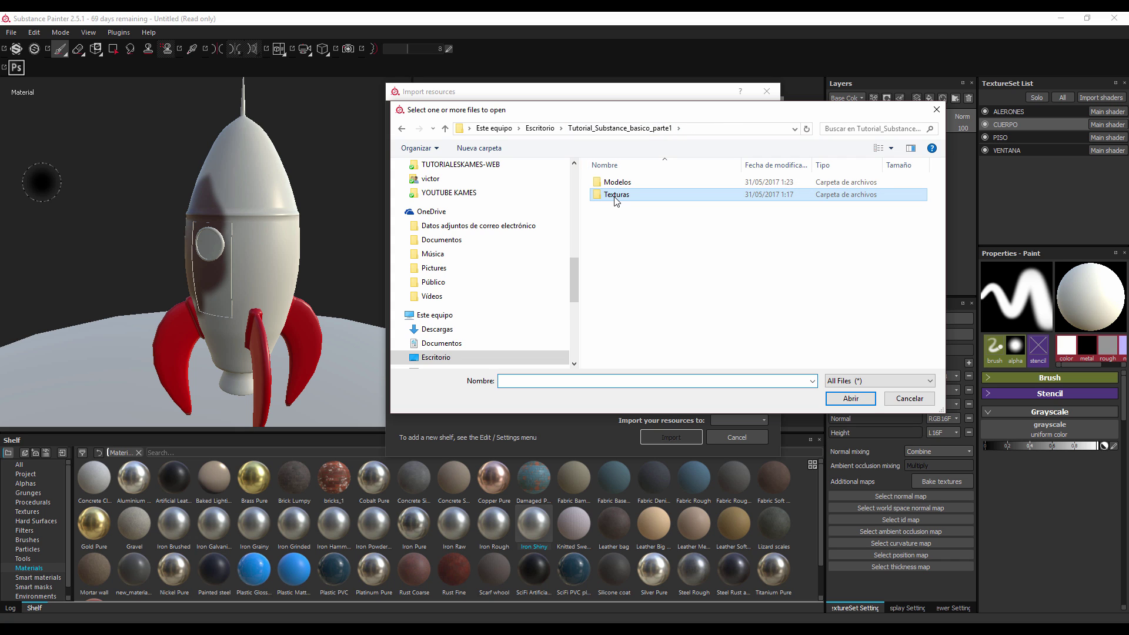
{"action": "double_click", "coordinate": [615, 198]}
{"action": "left_click", "coordinate": [622, 223]}
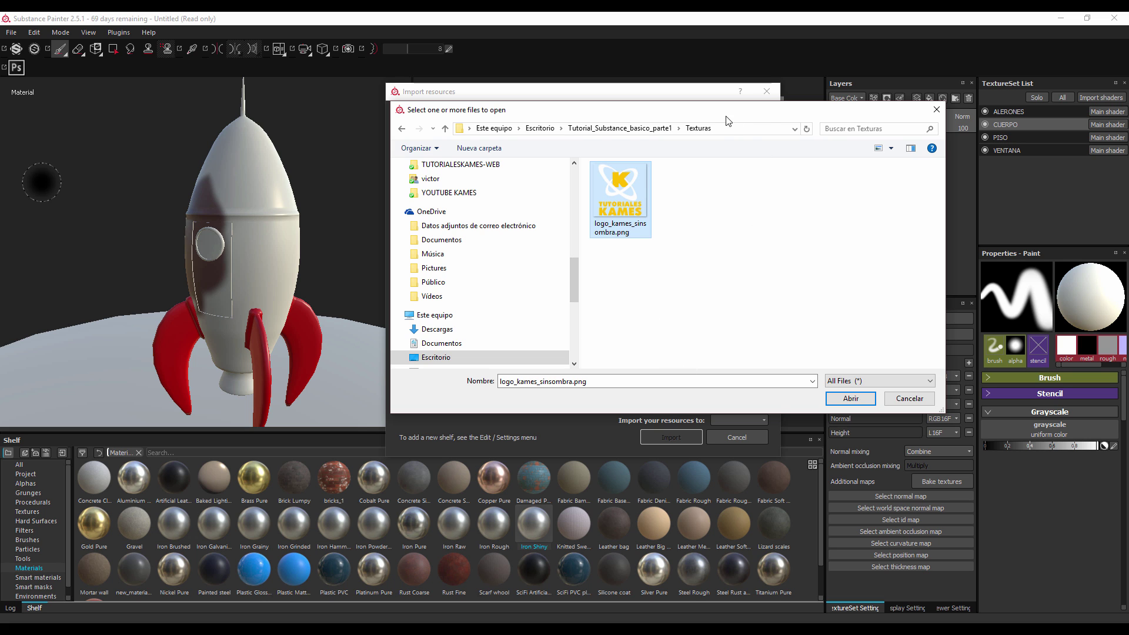
{"action": "left_click_drag", "start_coordinate": [726, 116], "coordinate": [731, 113]}
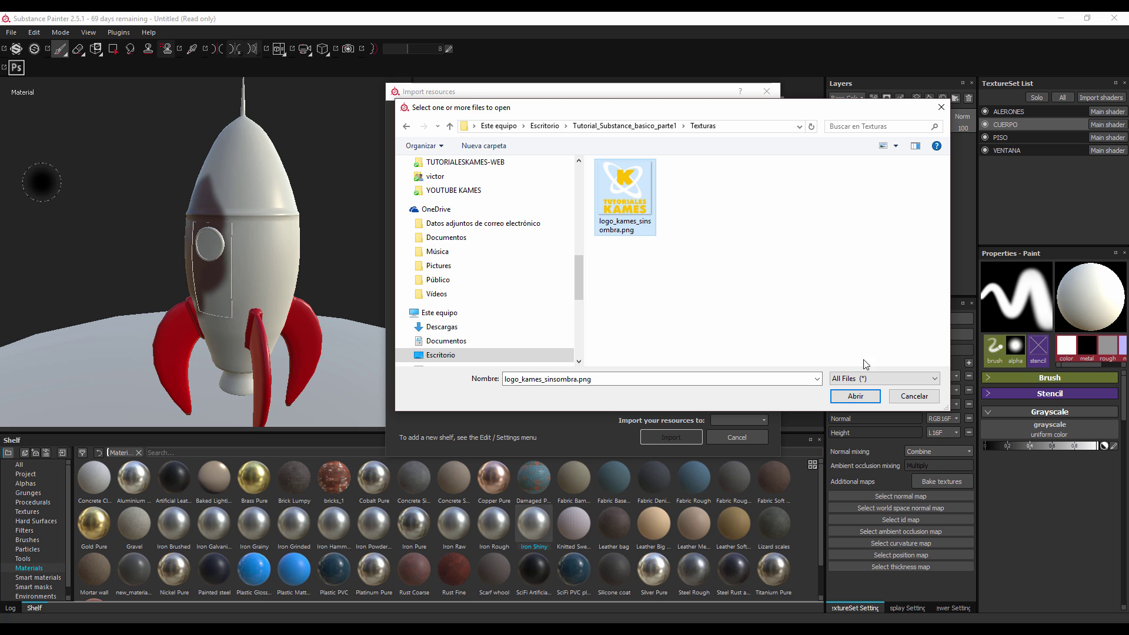
{"action": "left_click", "coordinate": [854, 404]}
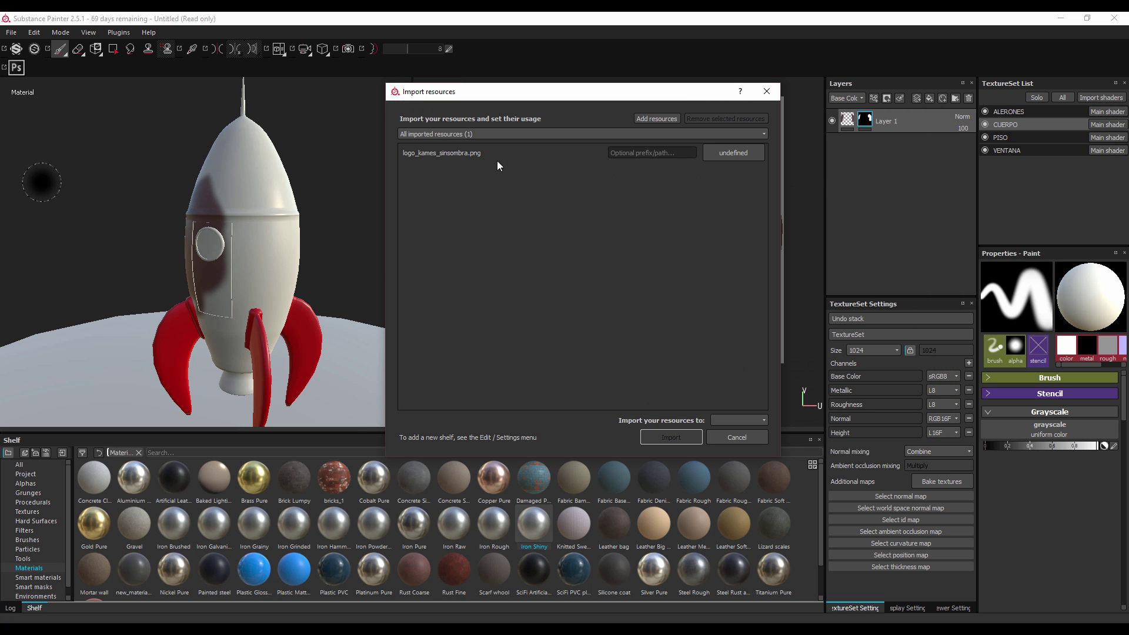
- Import the logo resource with usage texture and destination current session
{"action": "left_click", "coordinate": [506, 156]}
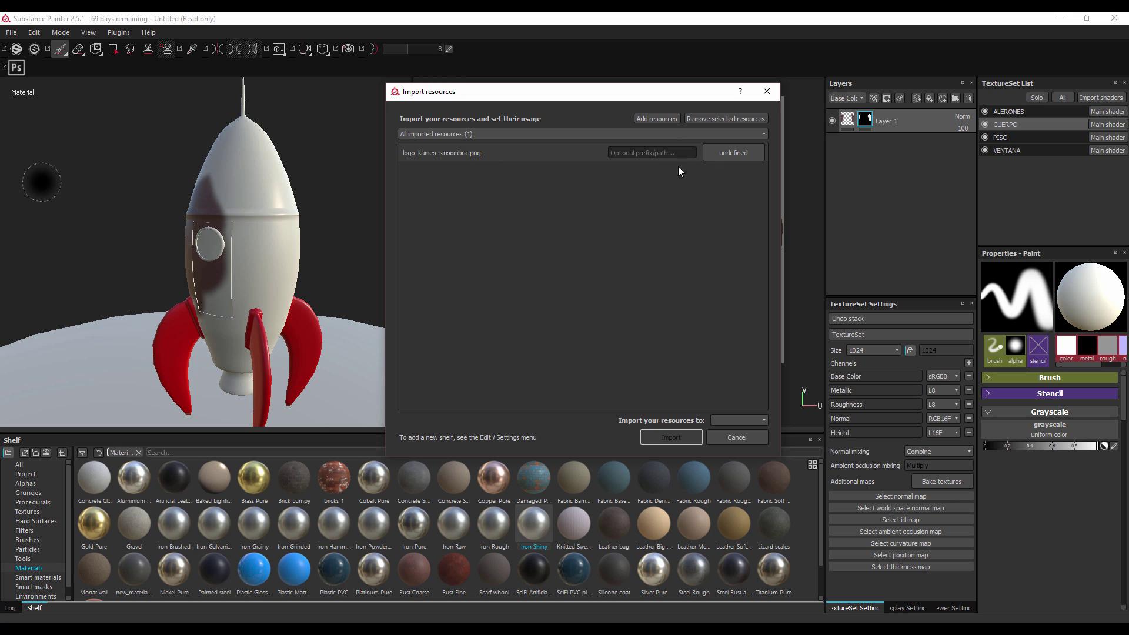
{"action": "left_click", "coordinate": [733, 154]}
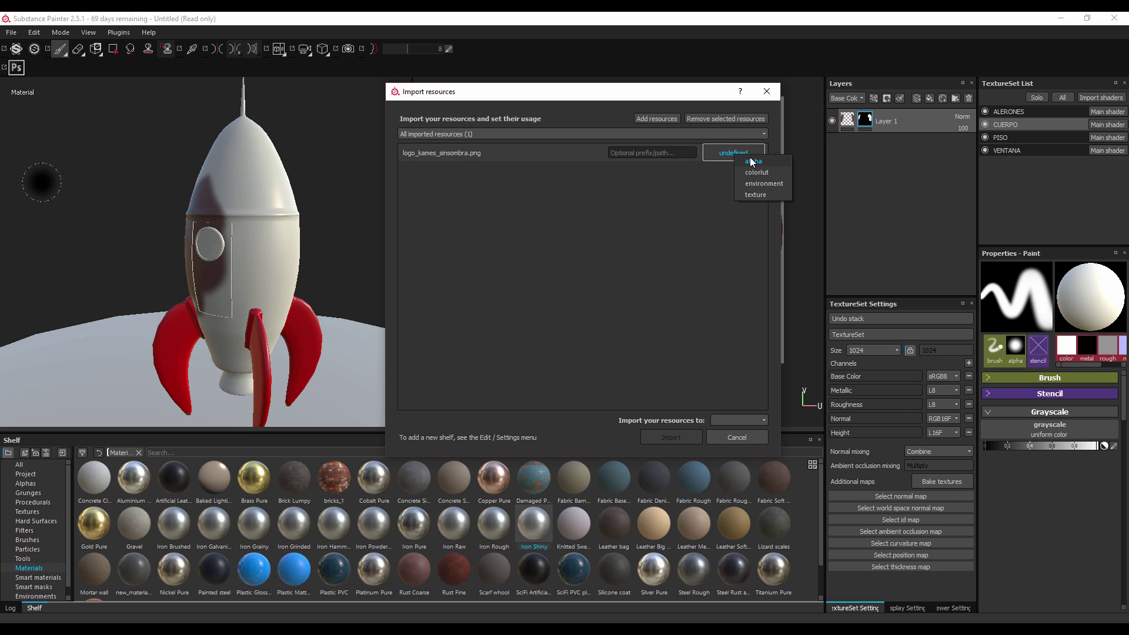
{"action": "left_click", "coordinate": [756, 195]}
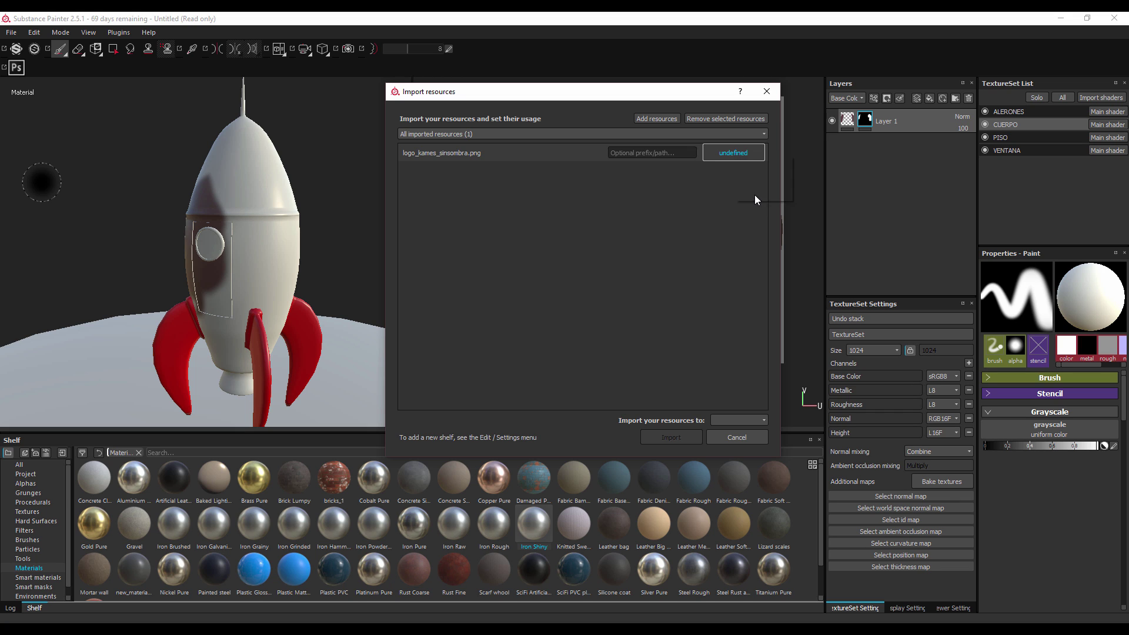
{"action": "left_click", "coordinate": [739, 420]}
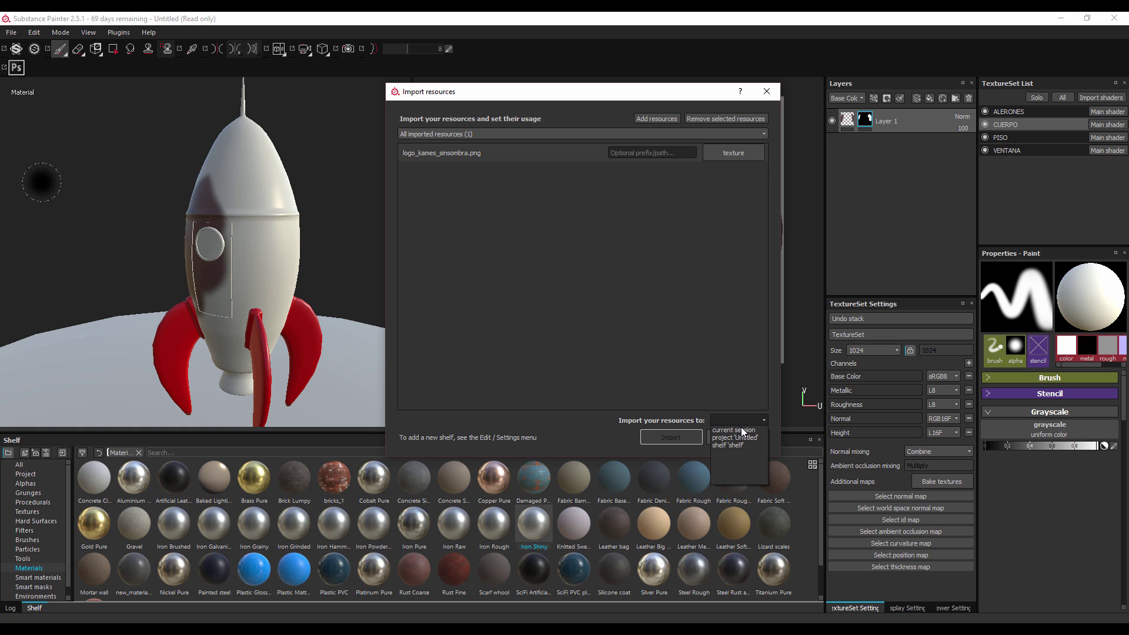
{"action": "left_click", "coordinate": [730, 445]}
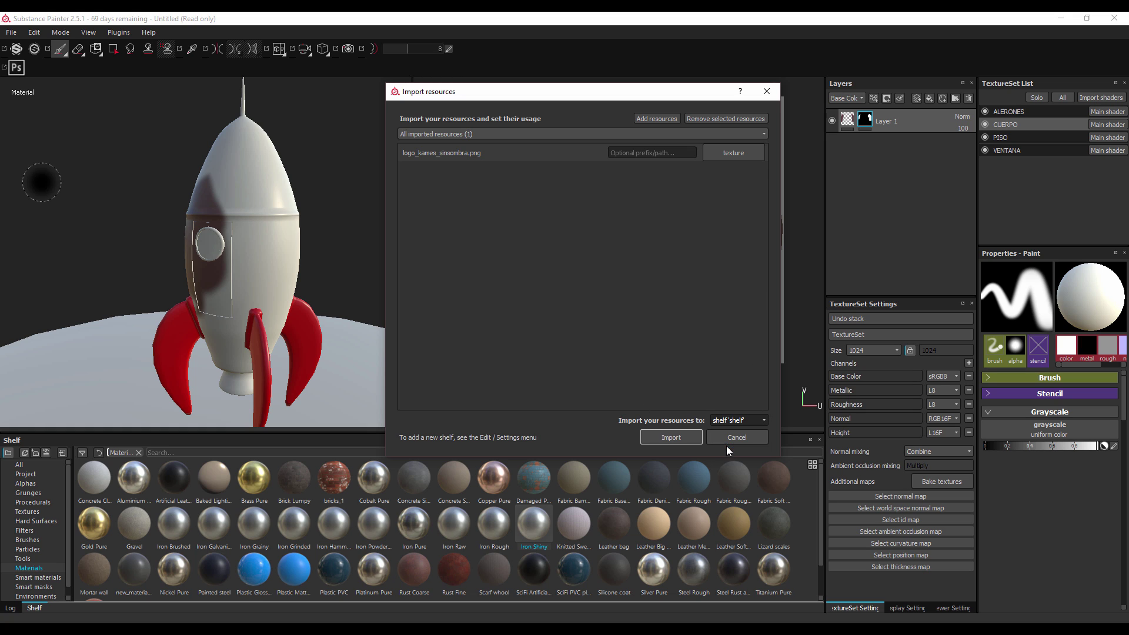
{"action": "left_click", "coordinate": [738, 420]}
{"action": "left_click", "coordinate": [735, 431]}
{"action": "left_click", "coordinate": [679, 436]}
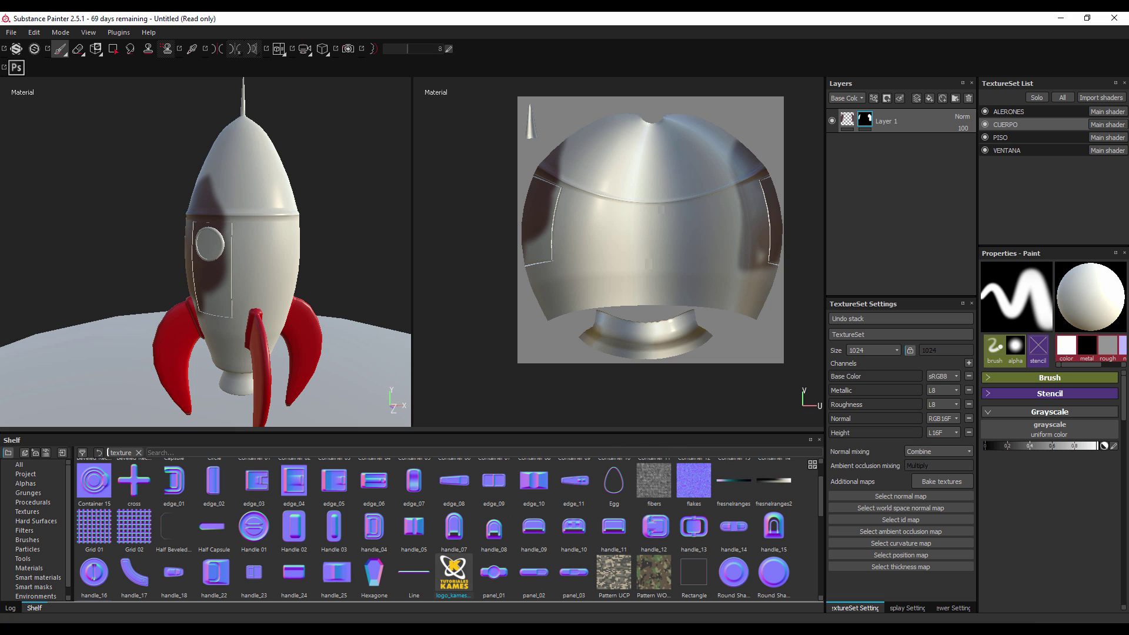
- Select the Projection tool and add a new paint layer named logo
{"action": "left_click", "coordinate": [96, 50]}
{"action": "left_click", "coordinate": [97, 51]}
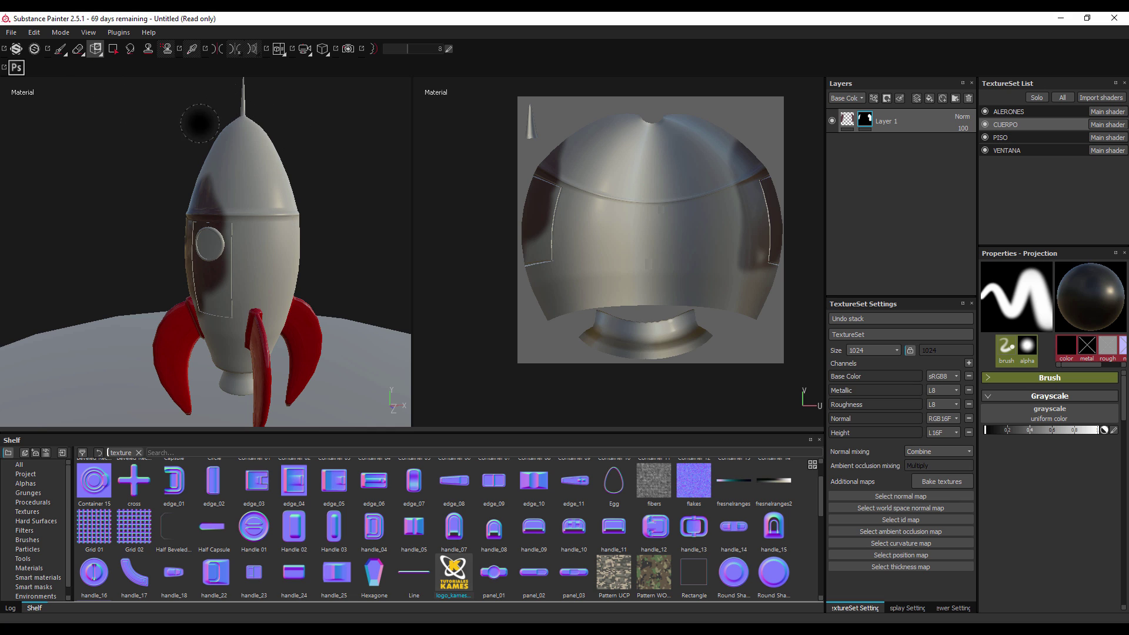
{"action": "left_click", "coordinate": [916, 99]}
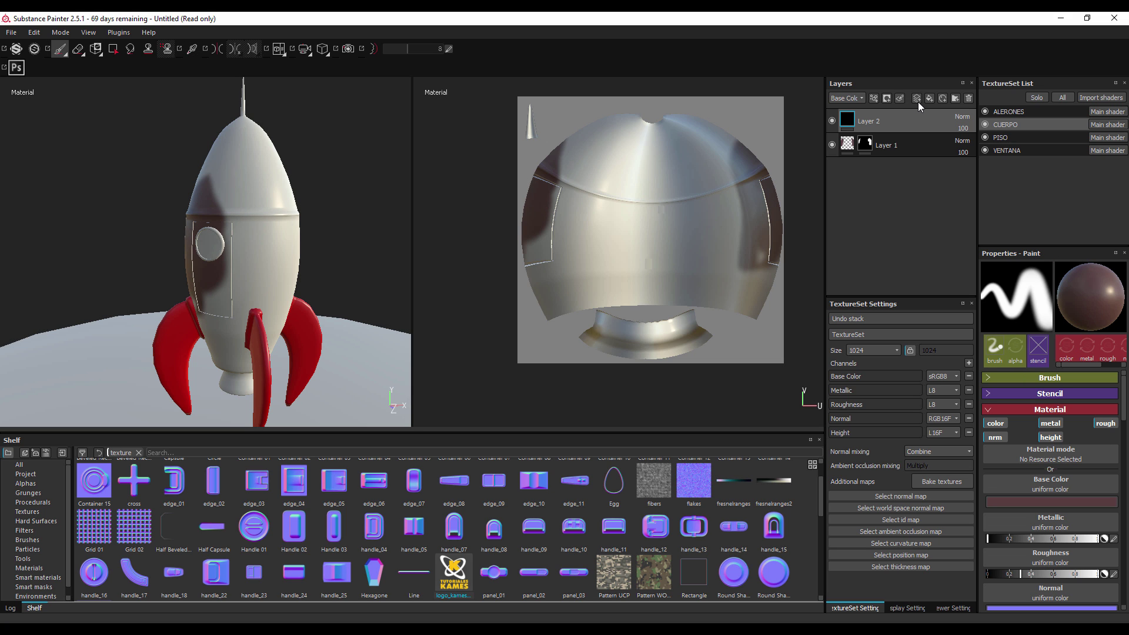
{"action": "double_click", "coordinate": [877, 125]}
{"action": "type", "text": "logo"}
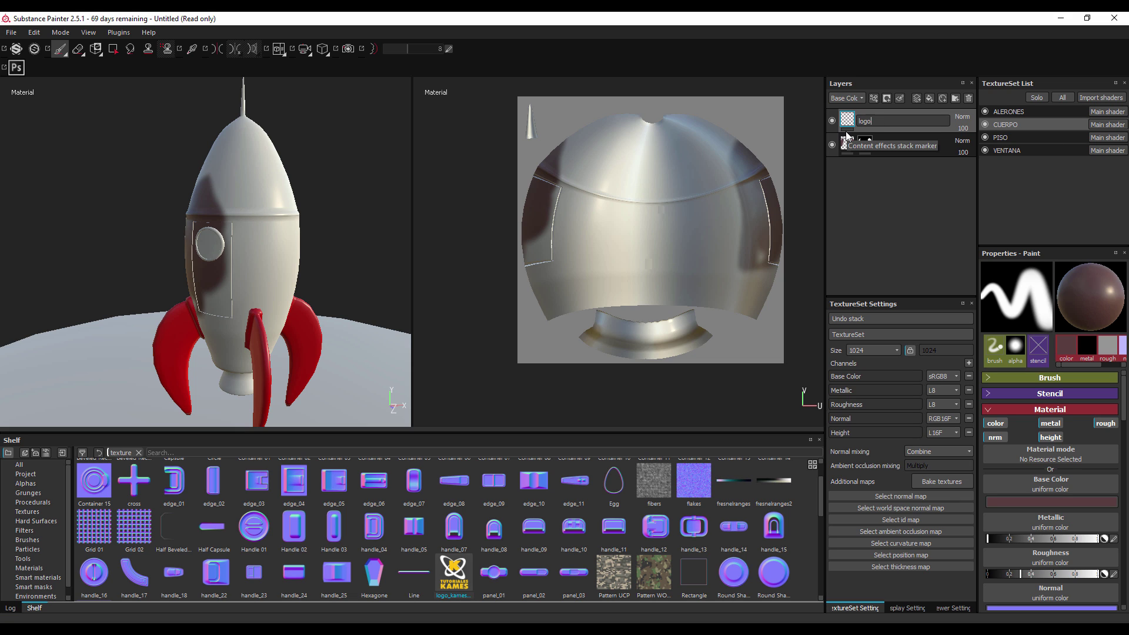
{"action": "key", "text": "Return"}
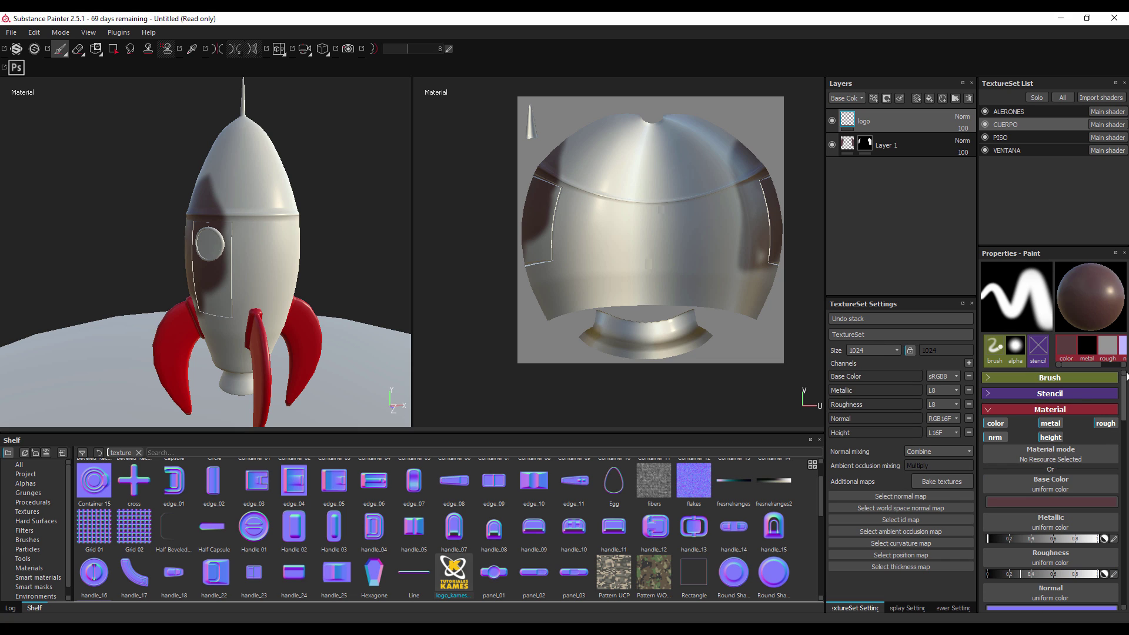
- Collapse the material settings, adjust a brush setting, and expand the stencil settings
{"action": "left_click", "coordinate": [988, 412]}
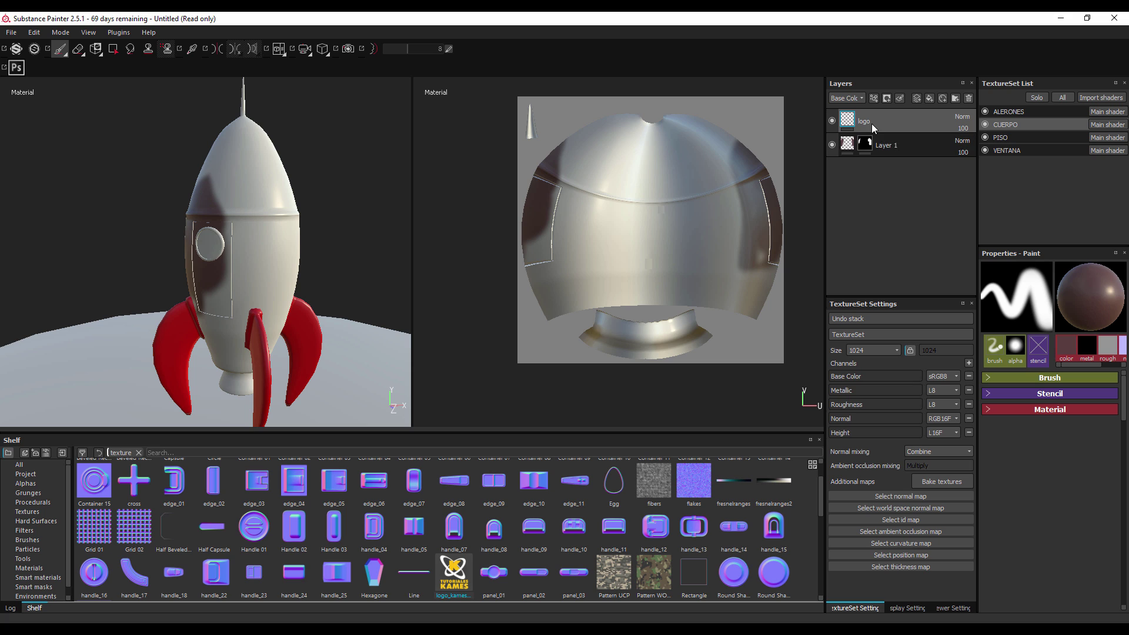
{"action": "left_click", "coordinate": [1010, 379]}
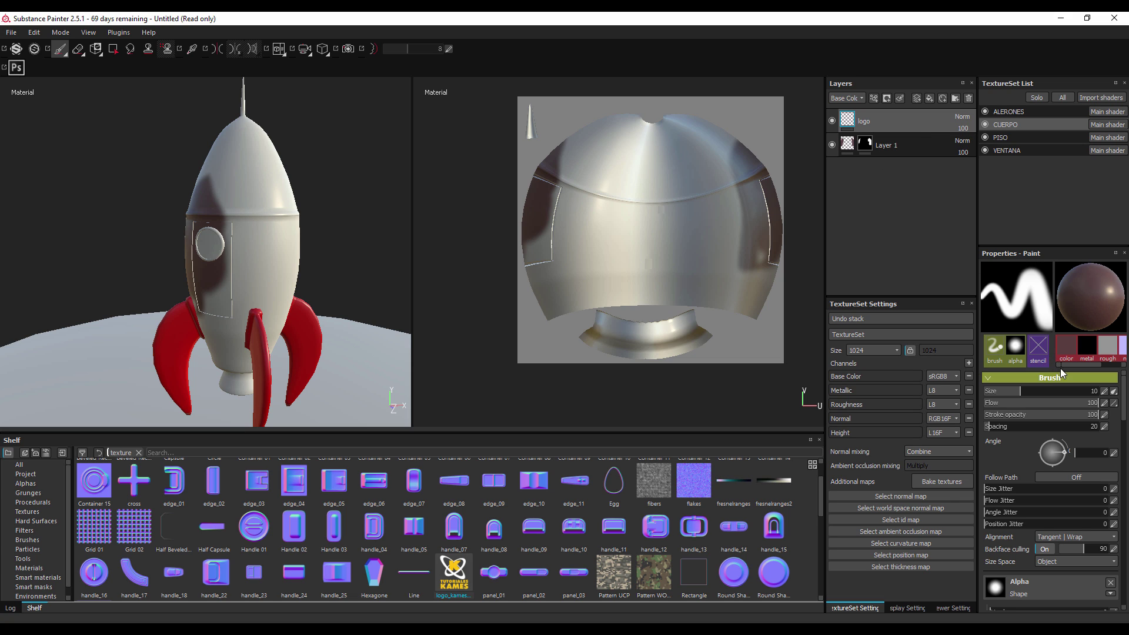
{"action": "mouse_move", "coordinate": [1060, 365]}
{"action": "left_mouse_down"}
{"action": "mouse_move", "coordinate": [1089, 366]}
{"action": "mouse_move", "coordinate": [1066, 366]}
{"action": "left_mouse_up"}
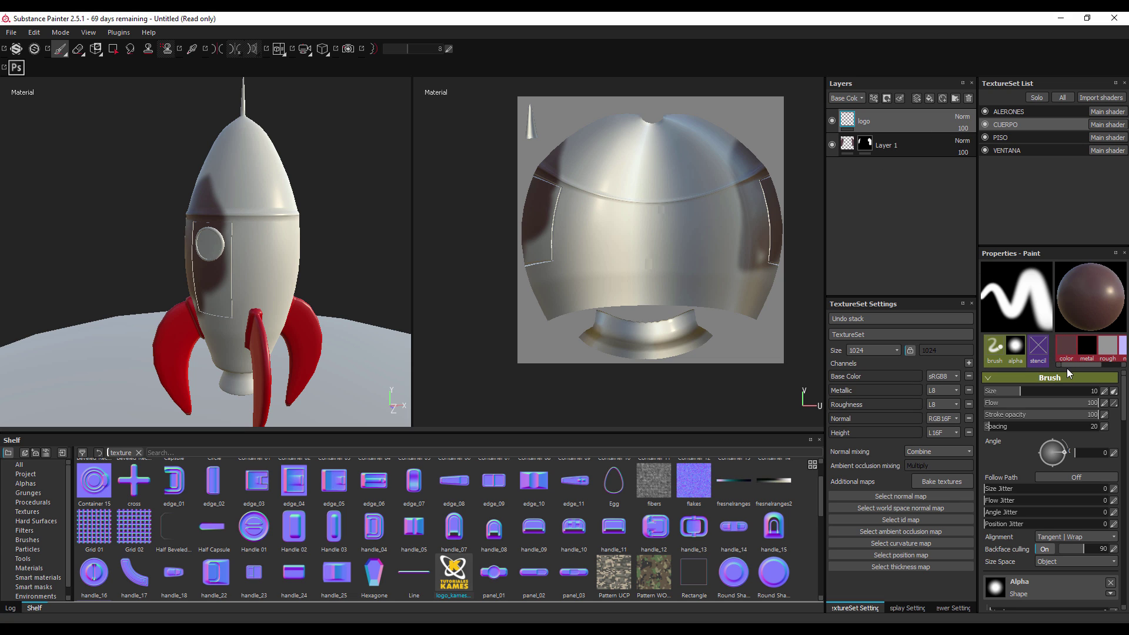
{"action": "left_click", "coordinate": [1071, 378]}
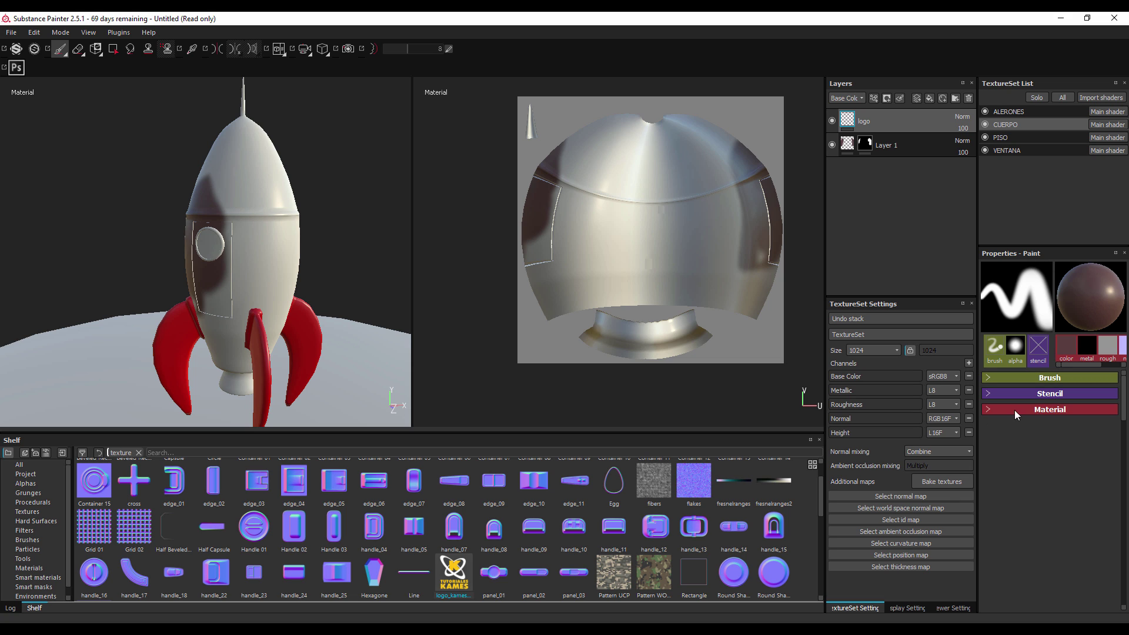
{"action": "left_click", "coordinate": [1039, 395]}
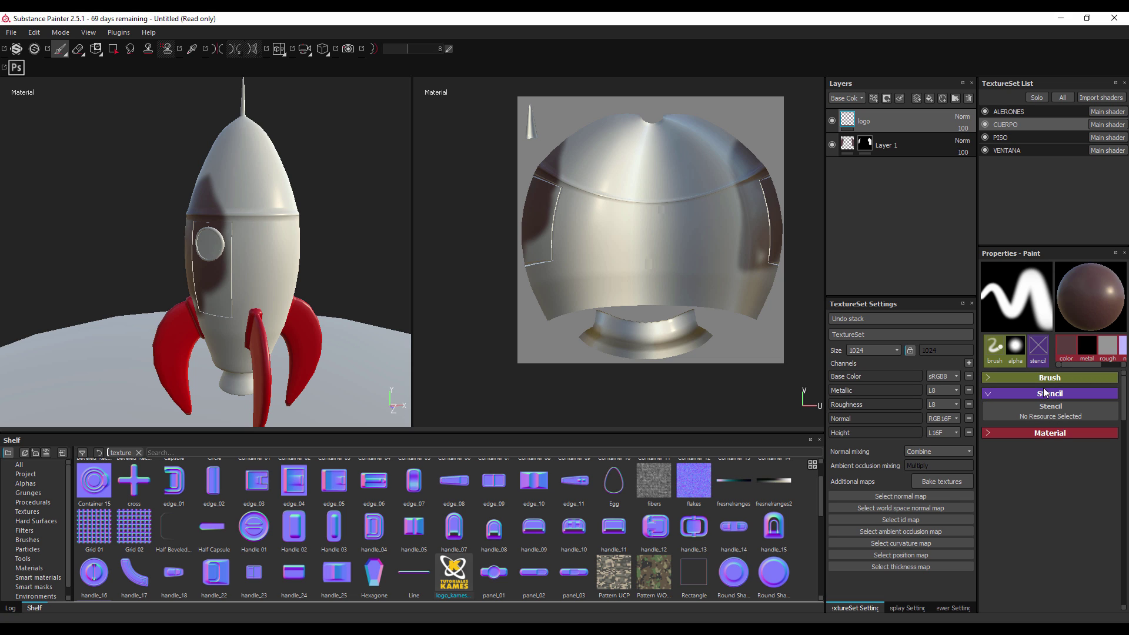
- With the Projection tool, enable only the color channel in the Material properties
{"action": "left_click", "coordinate": [98, 52]}
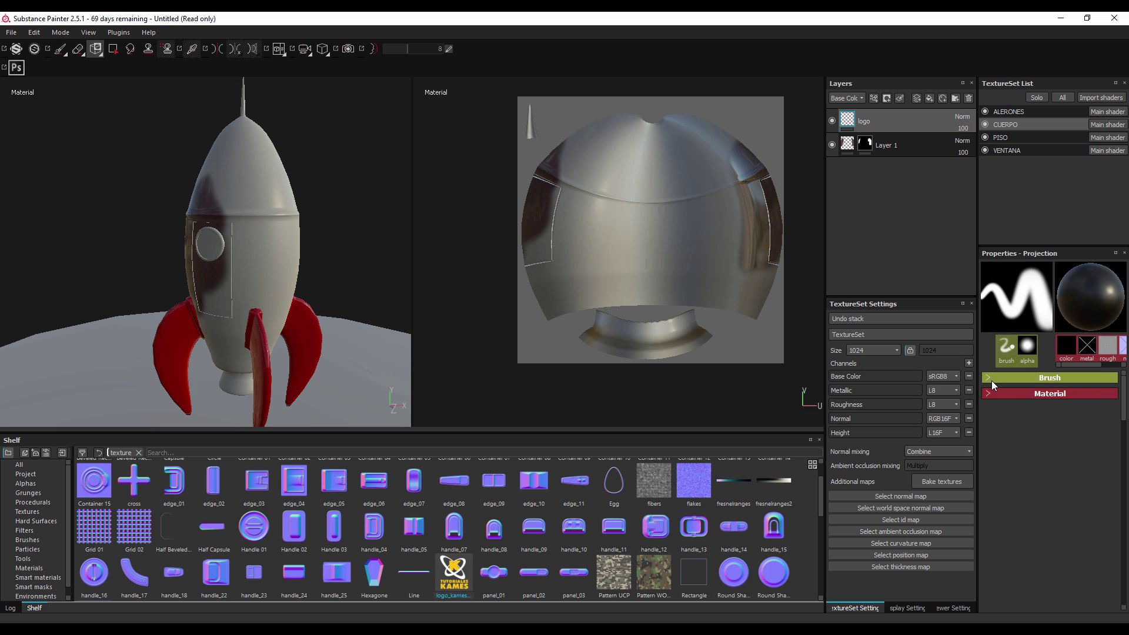
{"action": "left_click", "coordinate": [988, 381]}
{"action": "left_click", "coordinate": [989, 378]}
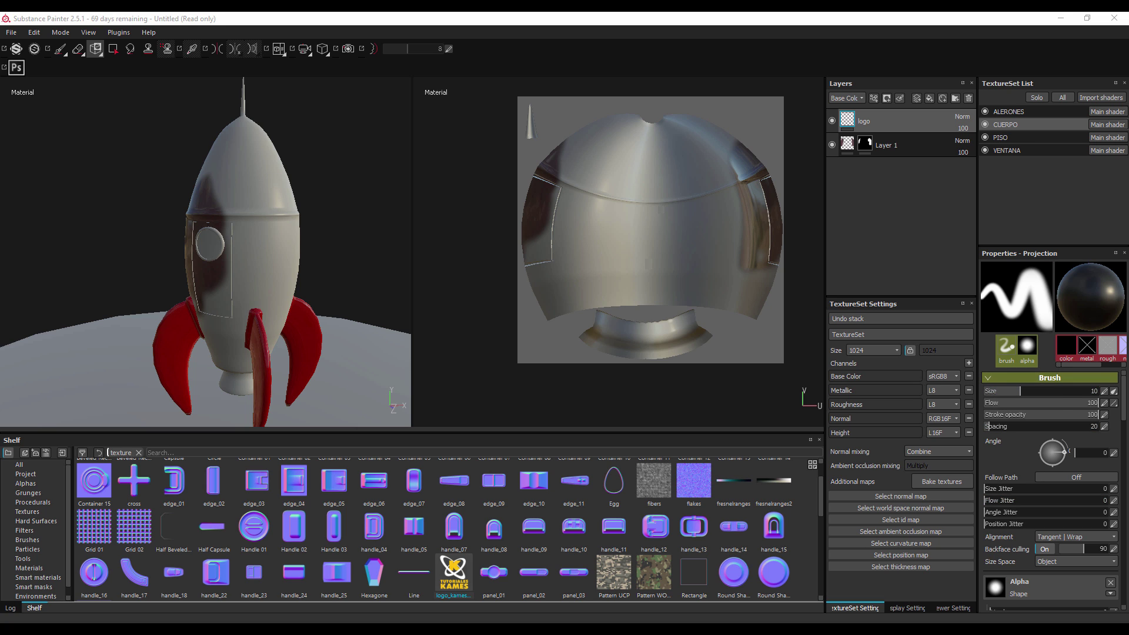
{"action": "left_click", "coordinate": [1041, 394]}
{"action": "left_click", "coordinate": [1040, 395]}
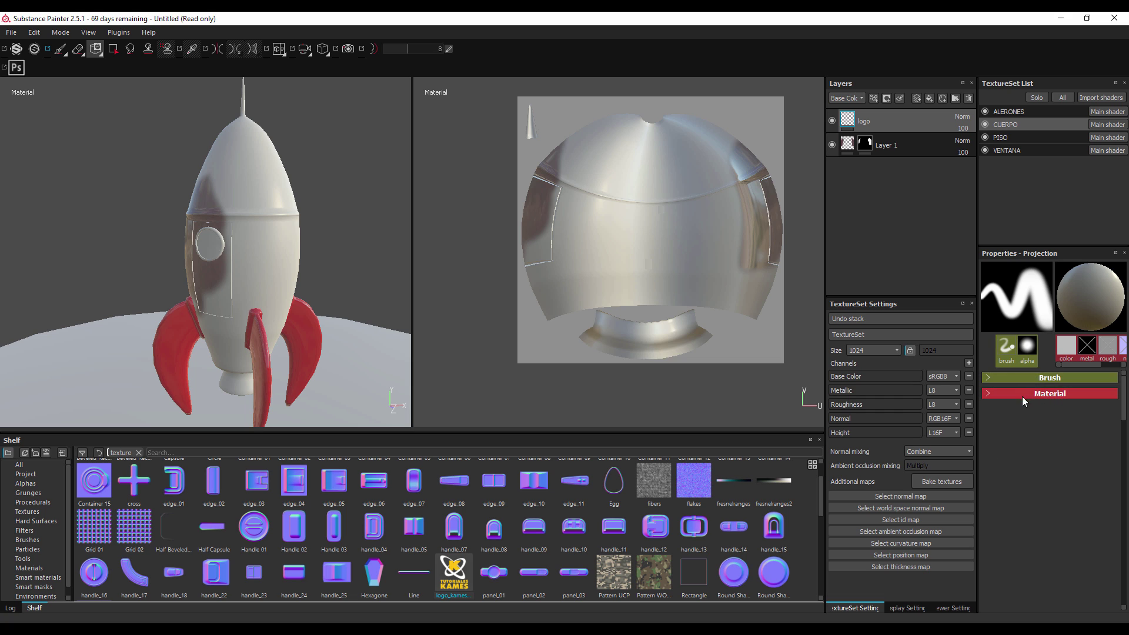
{"action": "left_click", "coordinate": [1042, 394]}
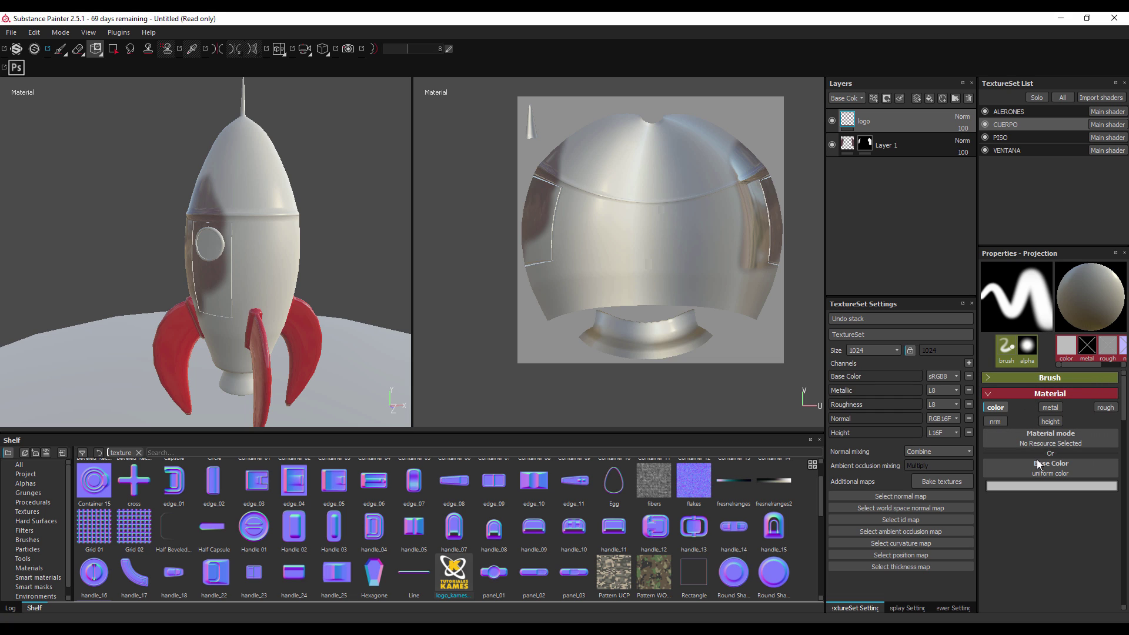
{"action": "left_click", "coordinate": [997, 410]}
- Drop logo_kames into Base Color and scale the projection down with S
{"action": "left_click_drag", "start_coordinate": [454, 573], "coordinate": [998, 469]}
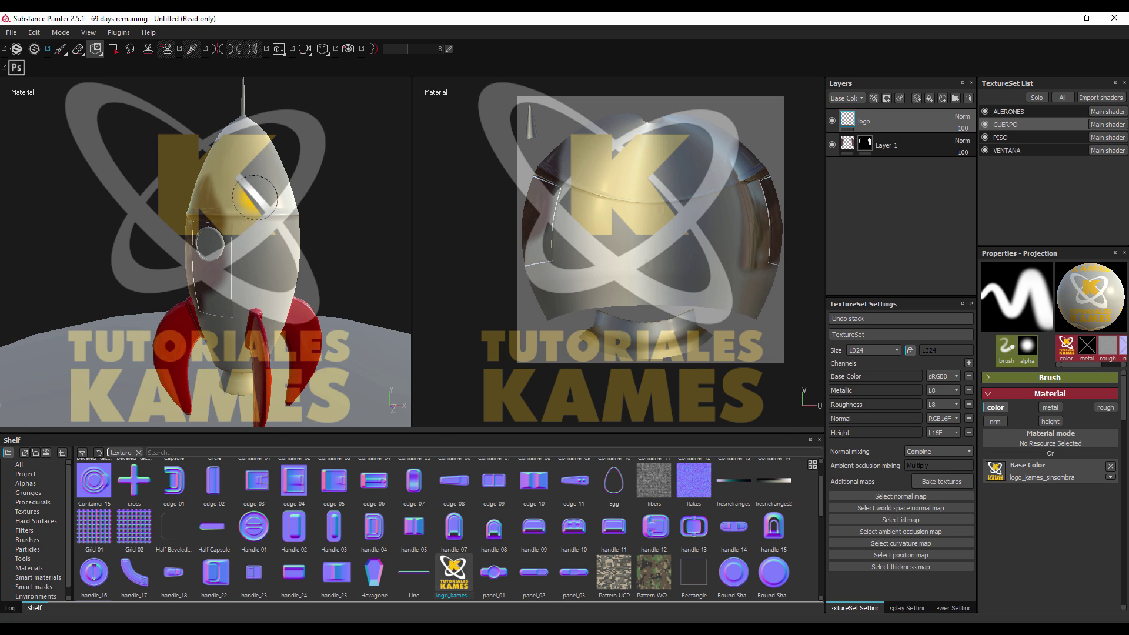
{"action": "key", "text": "s"}
{"action": "mouse_move", "coordinate": [304, 206]}
{"action": "right_mouse_down"}
{"action": "mouse_move", "coordinate": [250, 142]}
{"action": "mouse_move", "coordinate": [232, 206]}
{"action": "mouse_move", "coordinate": [223, 176]}
{"action": "mouse_move", "coordinate": [255, 304]}
{"action": "mouse_move", "coordinate": [255, 247]}
{"action": "right_mouse_up"}
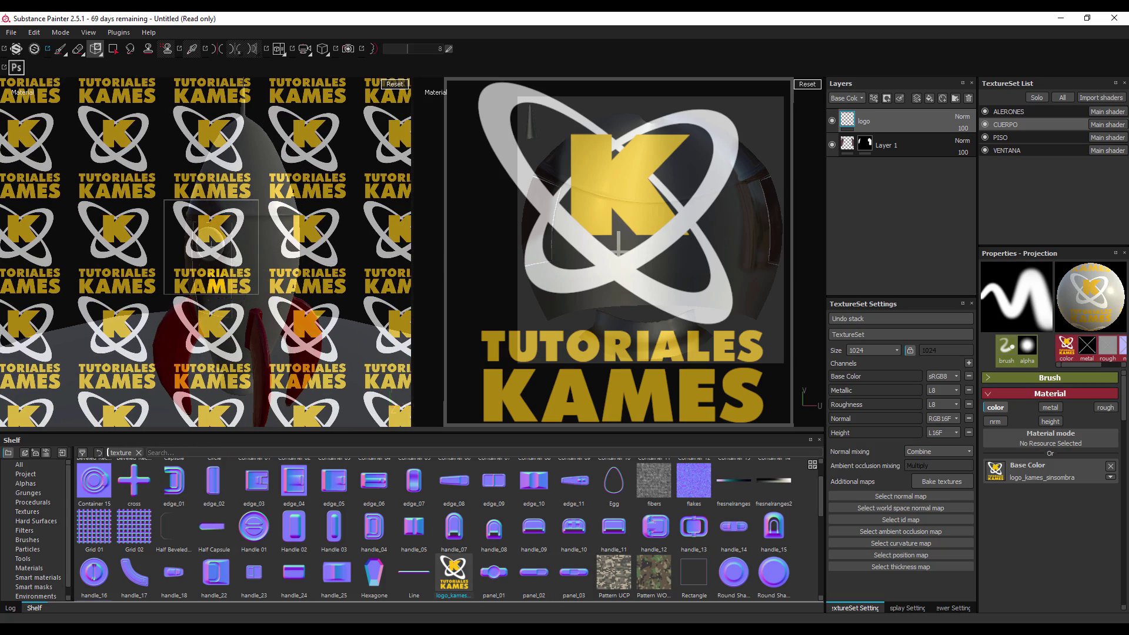
{"action": "right_click_drag", "start_coordinate": [212, 247], "coordinate": [222, 218]}
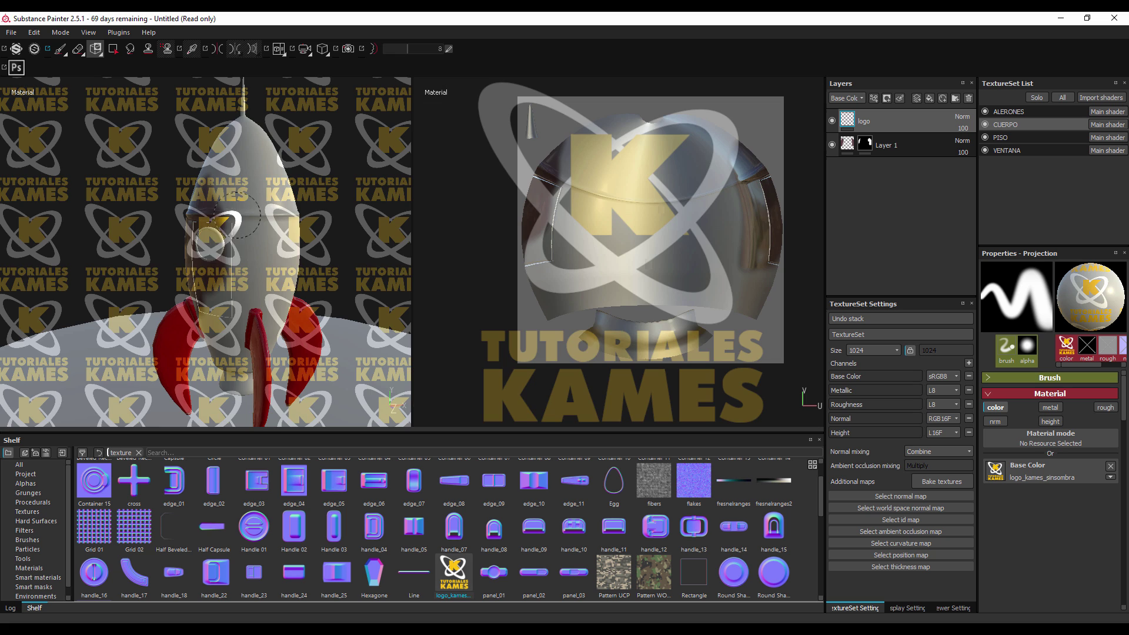
- Face the rocket front-on and project the logo below the round window
{"action": "mouse_move", "coordinate": [358, 253]}
{"action": "left_mouse_down", "text": "alt"}
{"action": "mouse_move", "coordinate": [383, 260]}
{"action": "mouse_move", "coordinate": [203, 322]}
{"action": "left_mouse_up", "text": "alt"}
{"action": "right_click_drag", "start_coordinate": [207, 322], "coordinate": [238, 231], "text": "alt"}
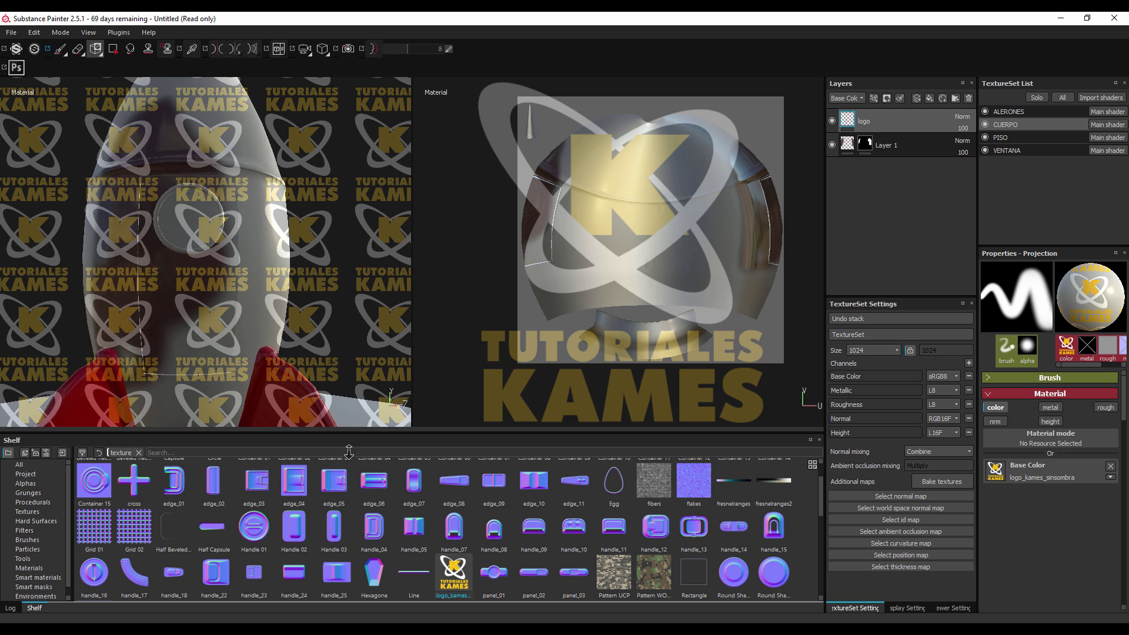
{"action": "middle_click_drag", "start_coordinate": [238, 231], "coordinate": [368, 230], "text": "alt"}
{"action": "right_click_drag", "start_coordinate": [368, 231], "coordinate": [377, 270], "text": "alt"}
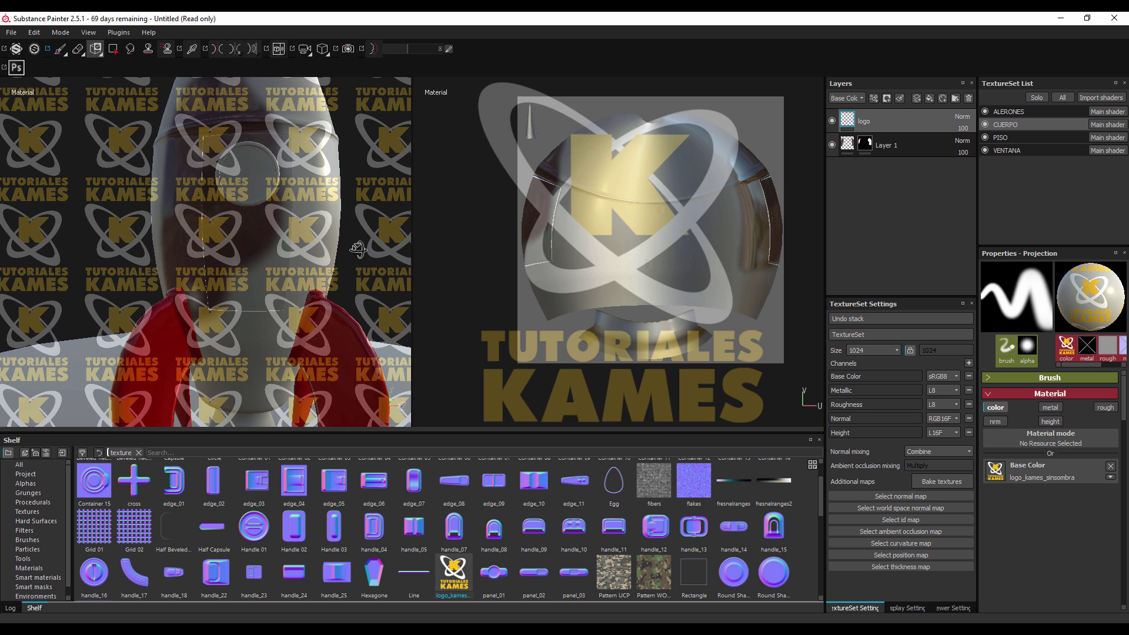
{"action": "mouse_move", "coordinate": [376, 271]}
{"action": "left_mouse_down", "text": "alt"}
{"action": "mouse_move", "coordinate": [345, 271]}
{"action": "mouse_move", "coordinate": [368, 254]}
{"action": "mouse_move", "coordinate": [283, 247]}
{"action": "left_mouse_up", "text": "alt"}
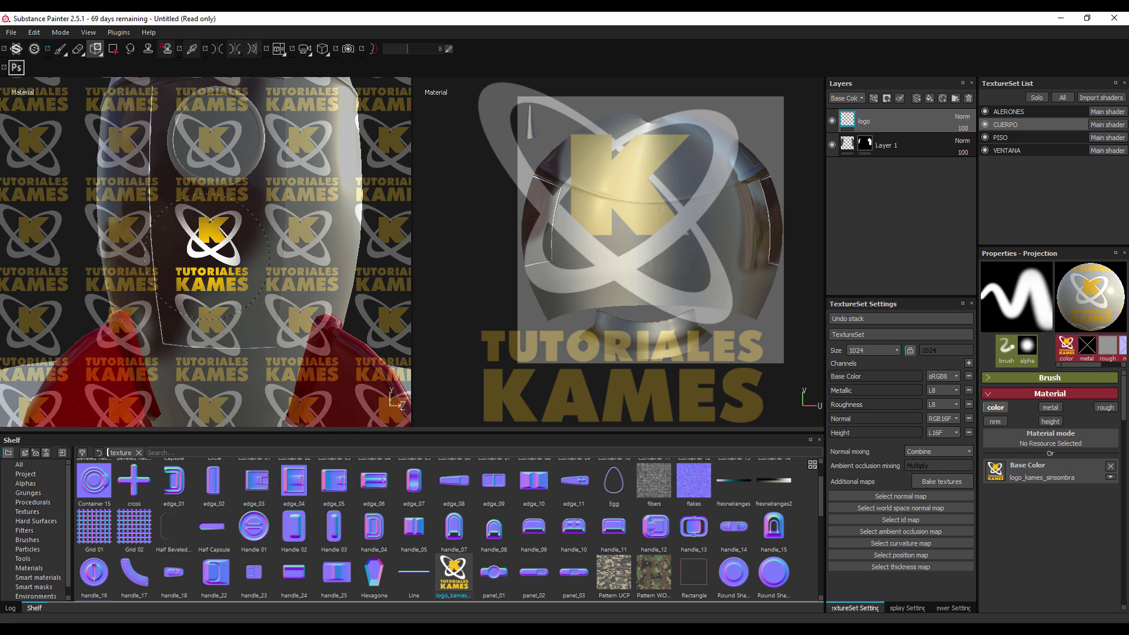
{"action": "mouse_move", "coordinate": [213, 244]}
{"action": "right_mouse_down"}
{"action": "mouse_move", "coordinate": [203, 245]}
{"action": "mouse_move", "coordinate": [217, 231]}
{"action": "right_mouse_up"}
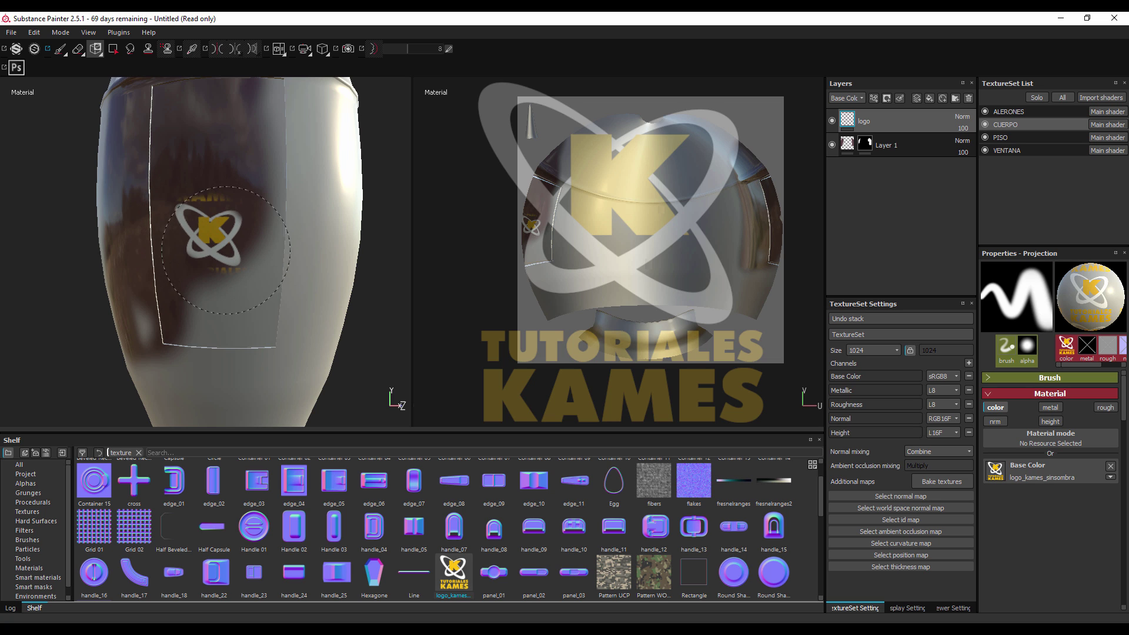
{"action": "left_click_drag", "start_coordinate": [211, 259], "coordinate": [187, 271]}
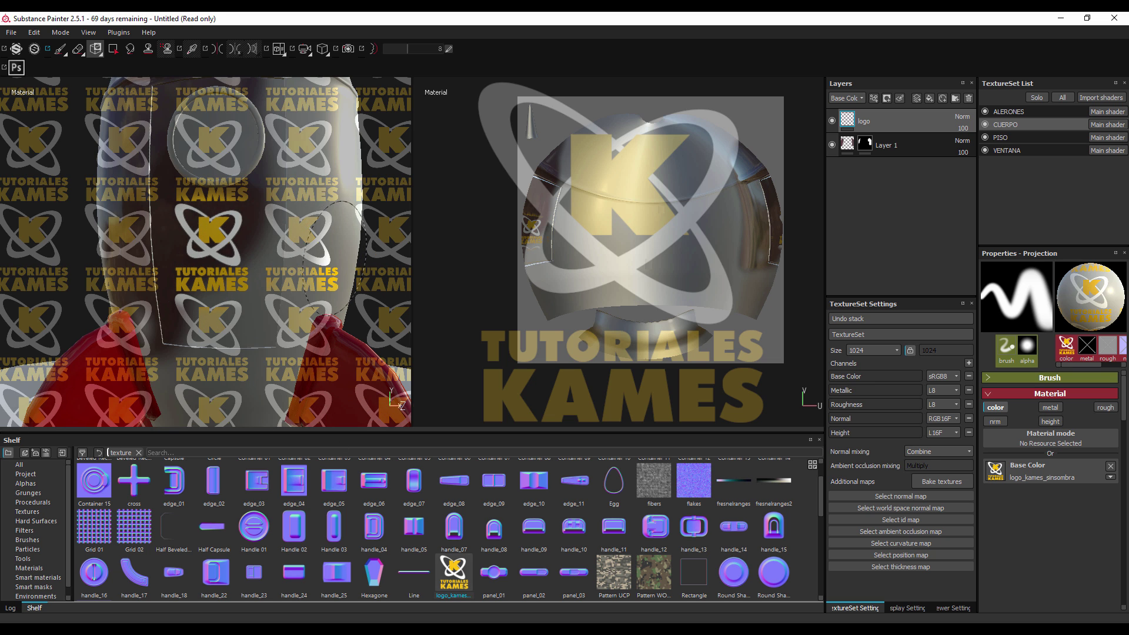
- With an enlarged Eraser and CUERPO isolated, remove the top KAMES lettering
{"action": "left_click", "coordinate": [78, 49]}
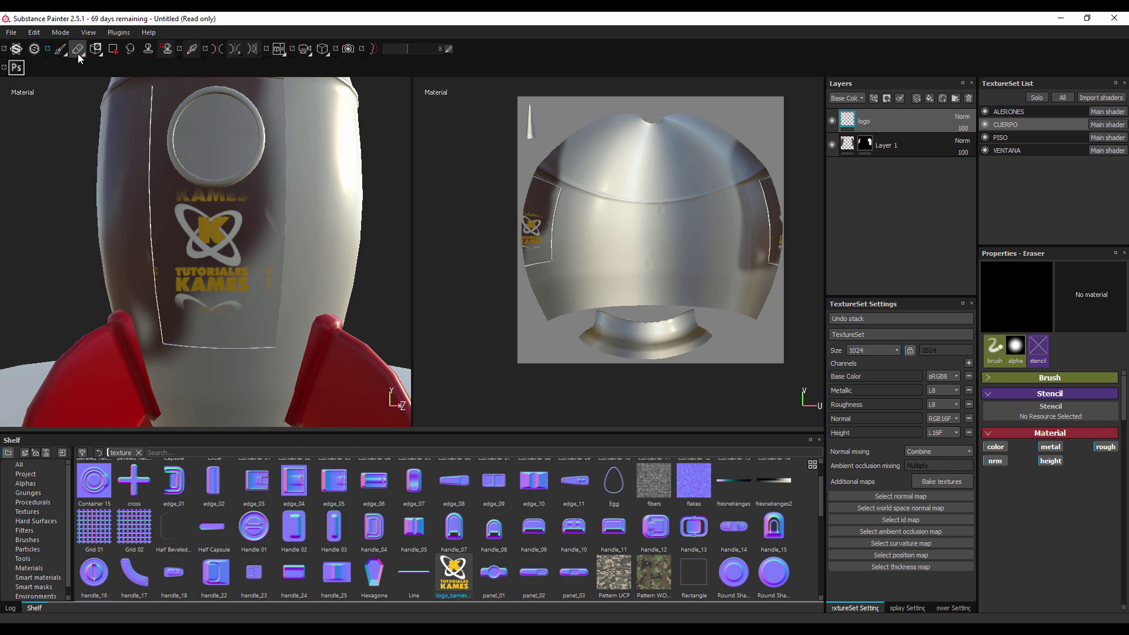
{"action": "scroll", "coordinate": [290, 181], "scroll_direction": "up", "scroll_amount": 2}
{"action": "scroll", "coordinate": [264, 195], "scroll_direction": "up", "scroll_amount": 2}
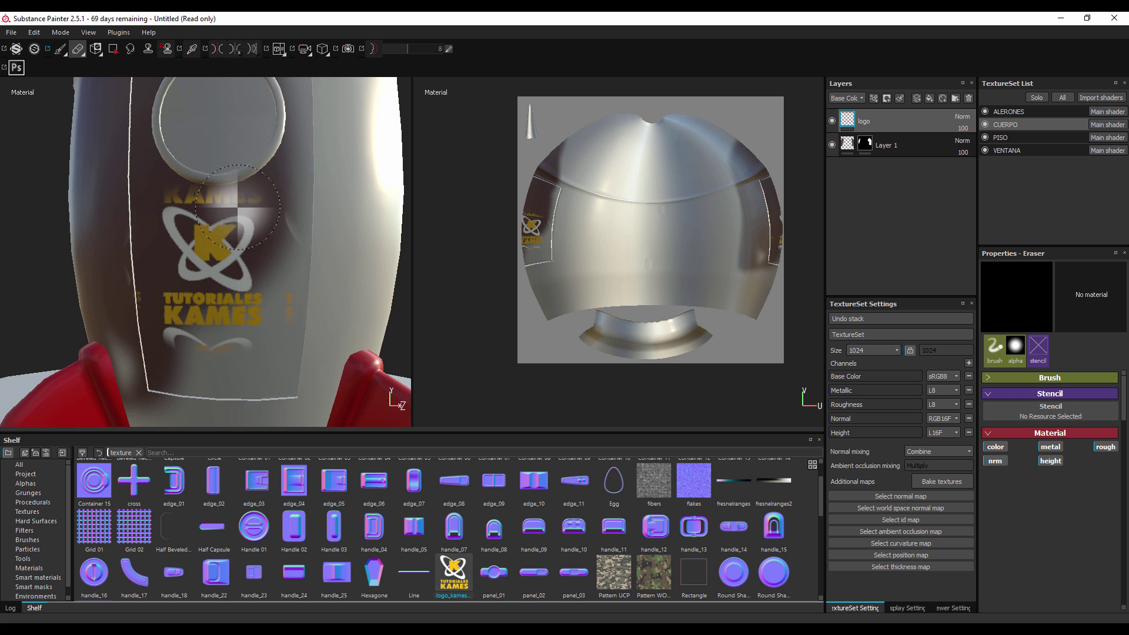
{"action": "mouse_move", "coordinate": [239, 206]}
{"action": "right_mouse_down", "text": "ctrl"}
{"action": "mouse_move", "coordinate": [259, 206]}
{"action": "mouse_move", "coordinate": [200, 206]}
{"action": "mouse_move", "coordinate": [279, 207]}
{"action": "mouse_move", "coordinate": [185, 207]}
{"action": "right_mouse_up", "text": "ctrl"}
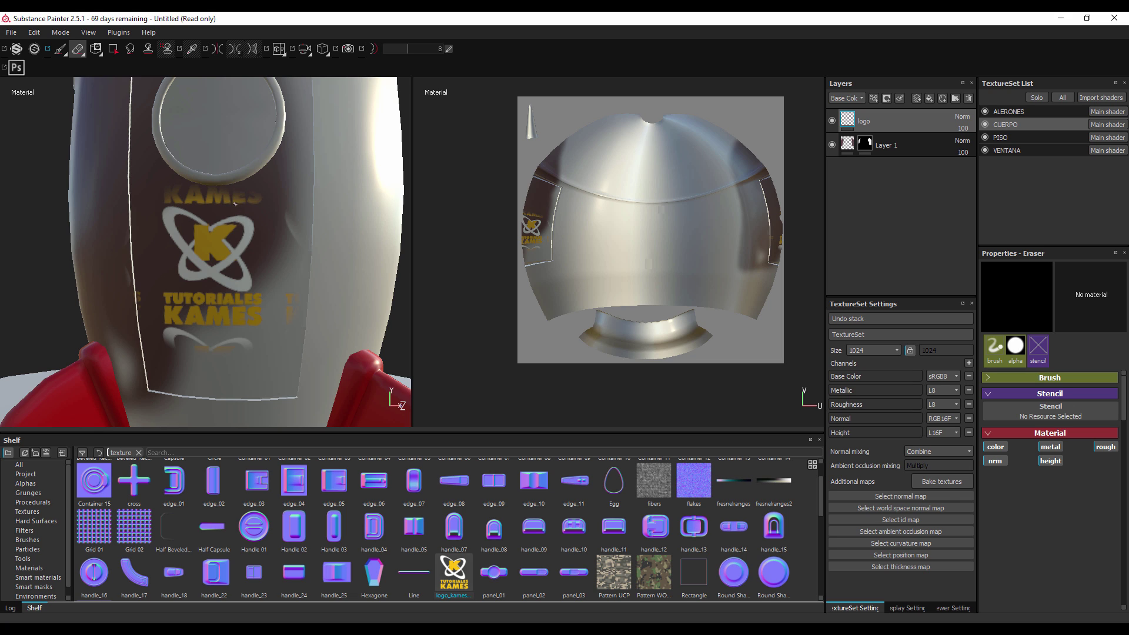
{"action": "key", "text": "alt+q"}
{"action": "key", "text": "alt+q"}
{"action": "key", "text": "alt+q"}
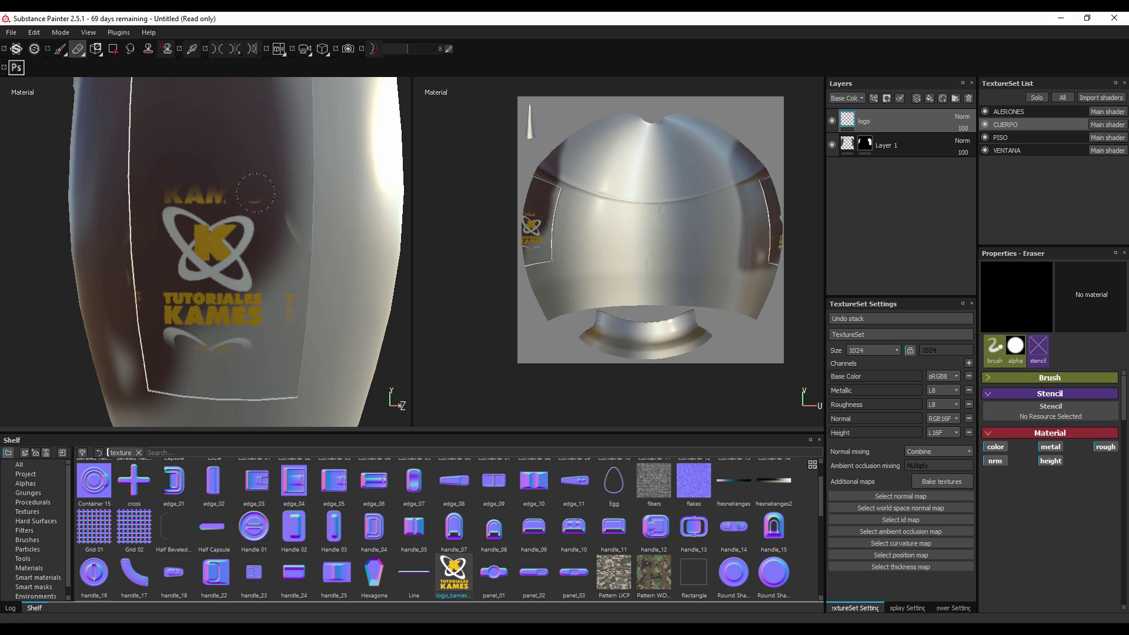
{"action": "left_click_drag", "start_coordinate": [255, 195], "coordinate": [167, 187]}
{"action": "key", "text": "alt+q"}
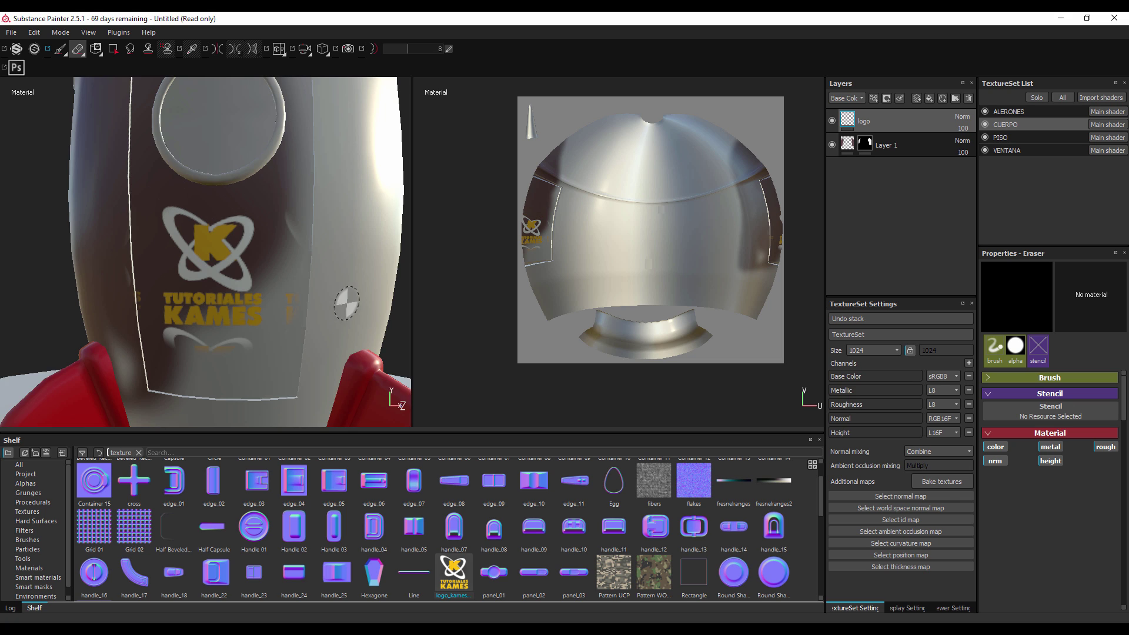
{"action": "key", "text": "alt+q"}
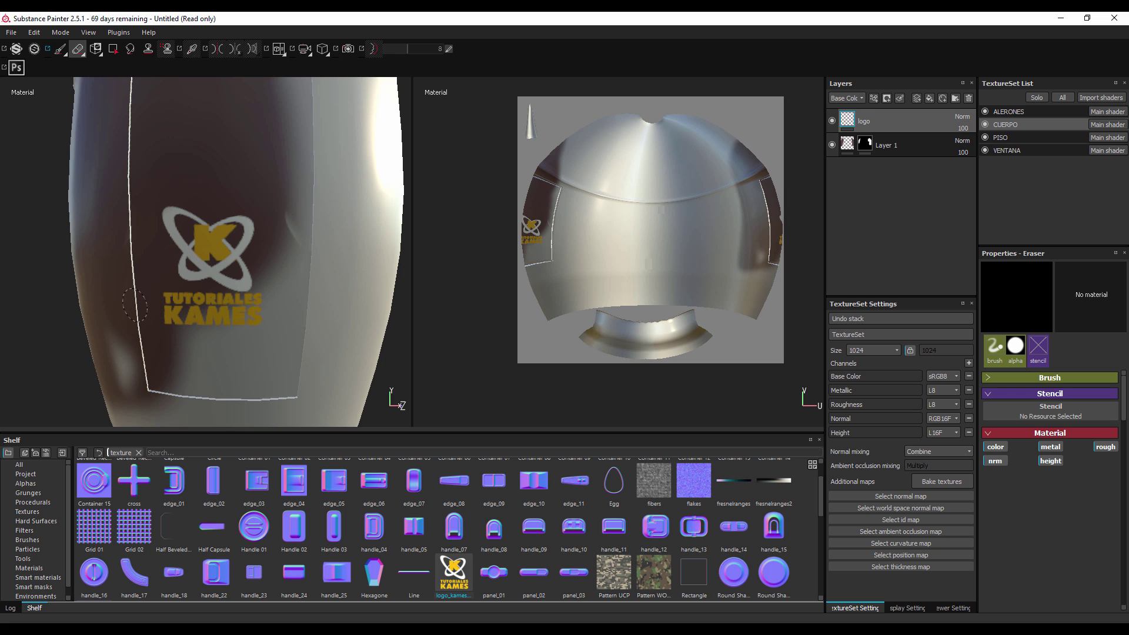
{"action": "mouse_move", "coordinate": [310, 253]}
{"action": "left_mouse_down", "text": "alt"}
{"action": "mouse_move", "coordinate": [330, 308]}
{"action": "mouse_move", "coordinate": [320, 270]}
{"action": "left_mouse_up", "text": "alt"}
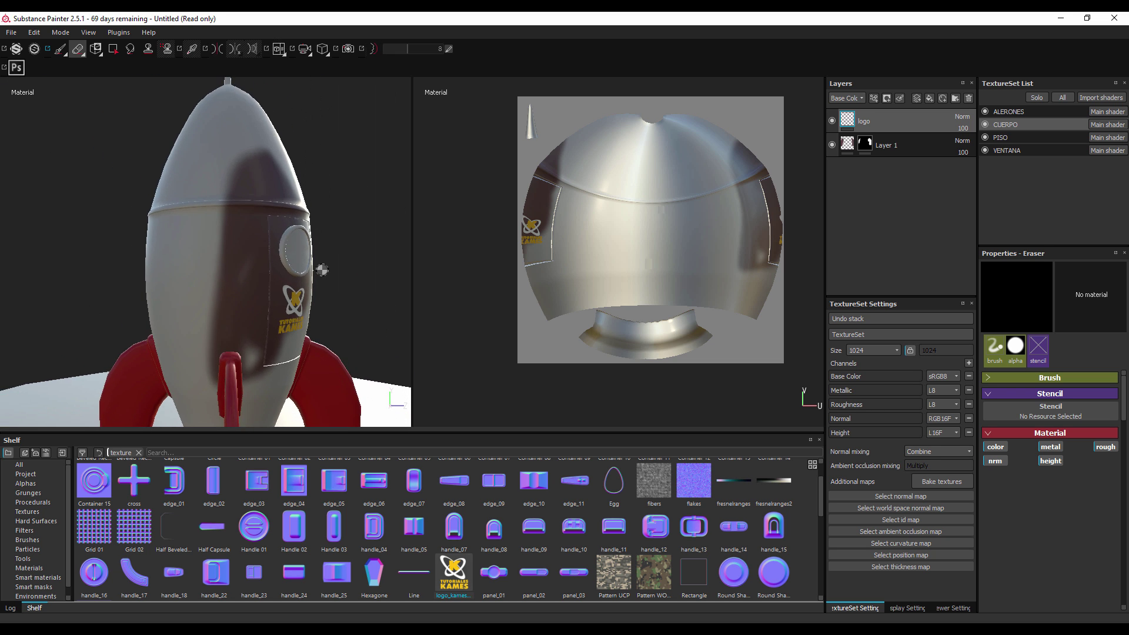
{"action": "scroll", "coordinate": [320, 270], "scroll_direction": "down", "scroll_amount": 3}
- Toggle the logo layer's visibility off and back on to compare
{"action": "double_click", "coordinate": [832, 122]}
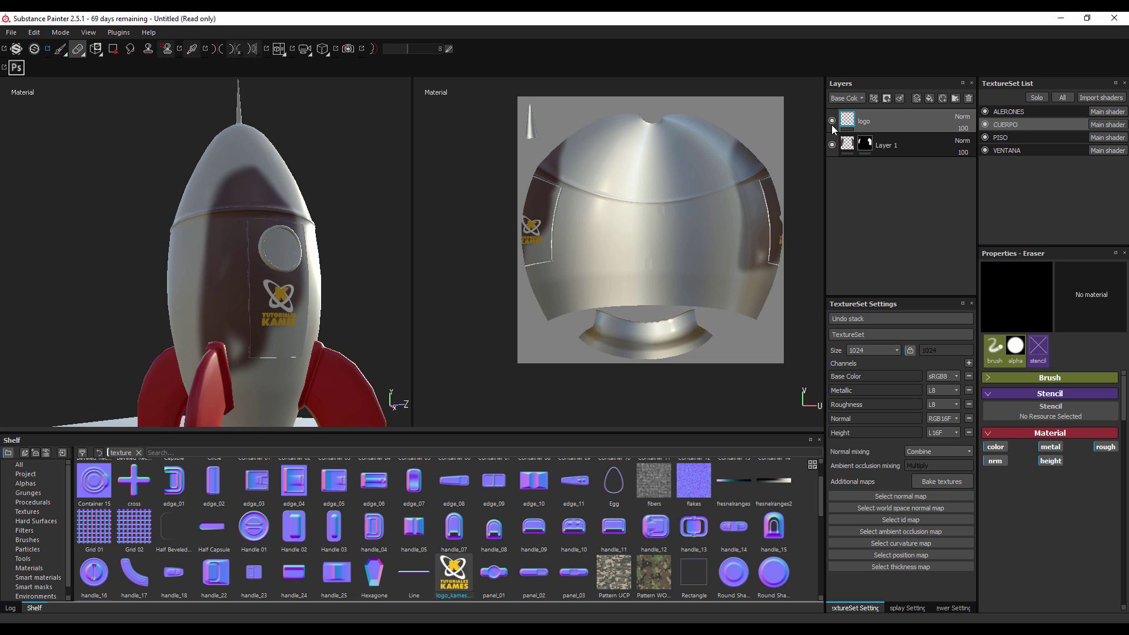
{"action": "left_click", "coordinate": [832, 122]}
{"action": "left_click", "coordinate": [833, 121]}
{"action": "left_click", "coordinate": [832, 122]}
- Add Nickel Pure from the Shelf materials as a fill layer beneath the others
{"action": "left_click", "coordinate": [29, 568]}
{"action": "left_click_drag", "start_coordinate": [176, 574], "coordinate": [860, 142]}
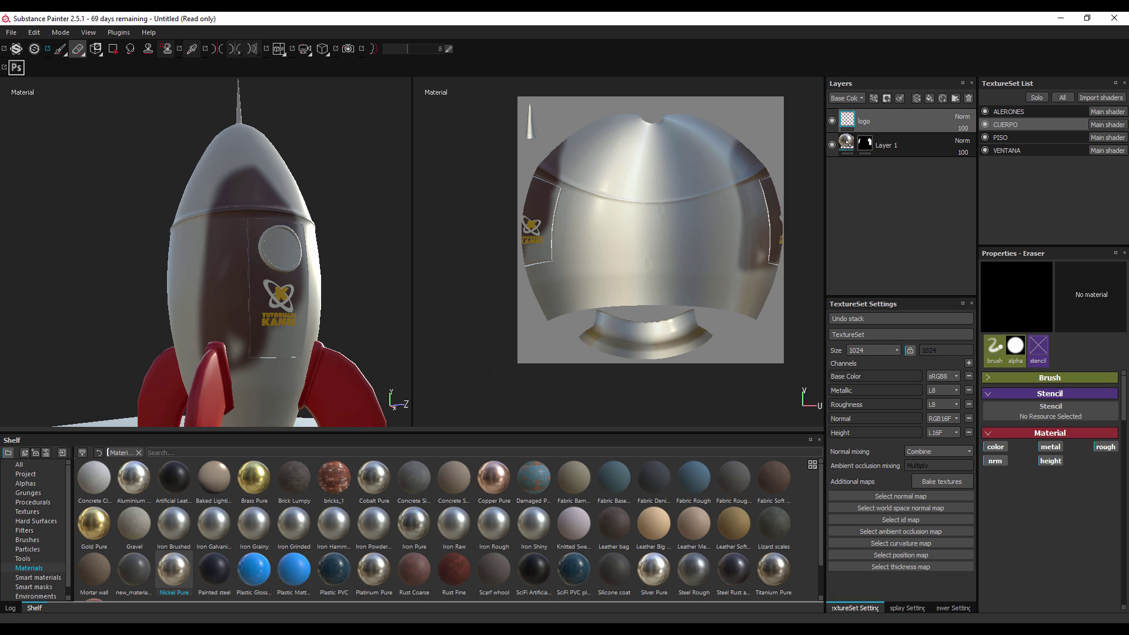
{"action": "left_click_drag", "start_coordinate": [840, 200], "coordinate": [834, 221]}
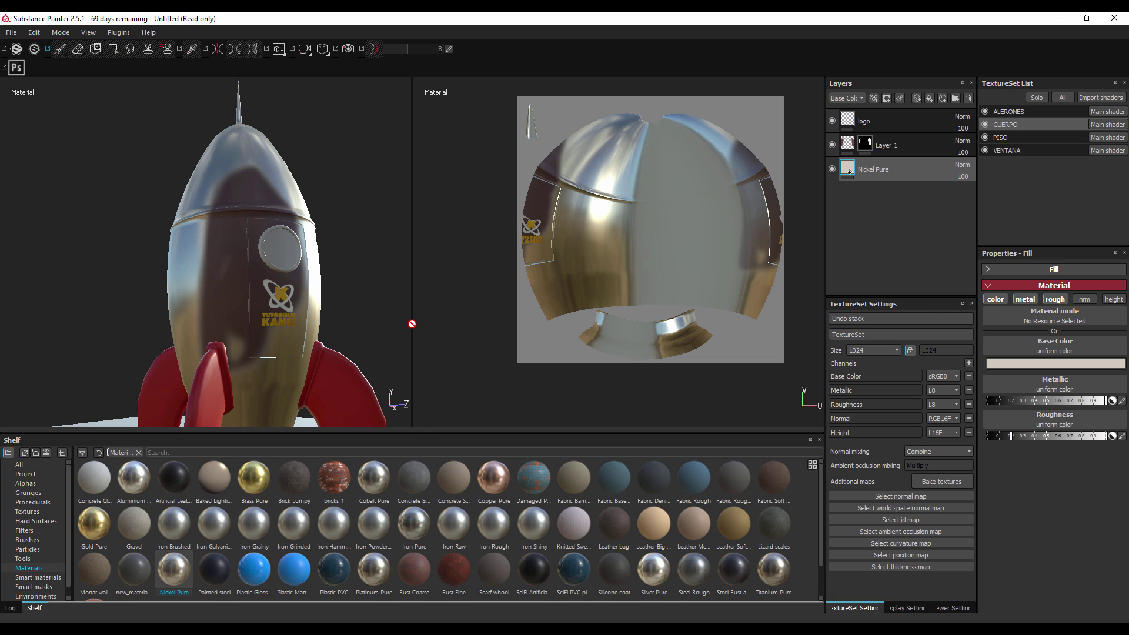
{"action": "left_click_drag", "start_coordinate": [374, 315], "coordinate": [302, 354], "text": "alt"}
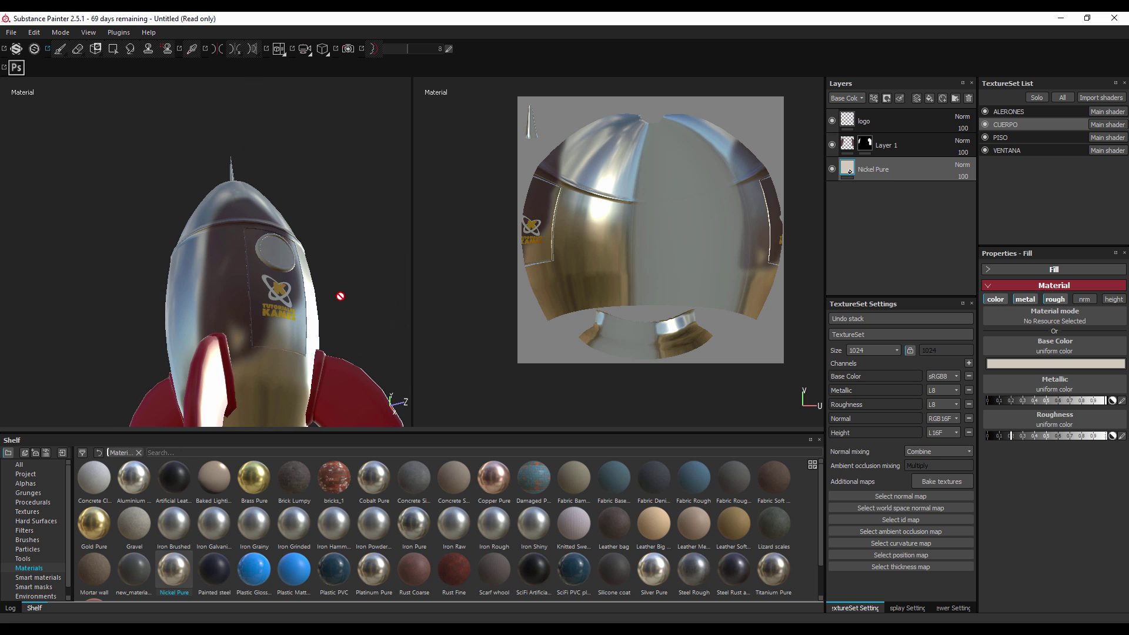
{"action": "right_click_drag", "start_coordinate": [302, 354], "coordinate": [302, 346], "text": "alt"}
- Hide Layer 1, inspect the hull, and try dropping Brass Pure onto the rocket
{"action": "left_click", "coordinate": [832, 145]}
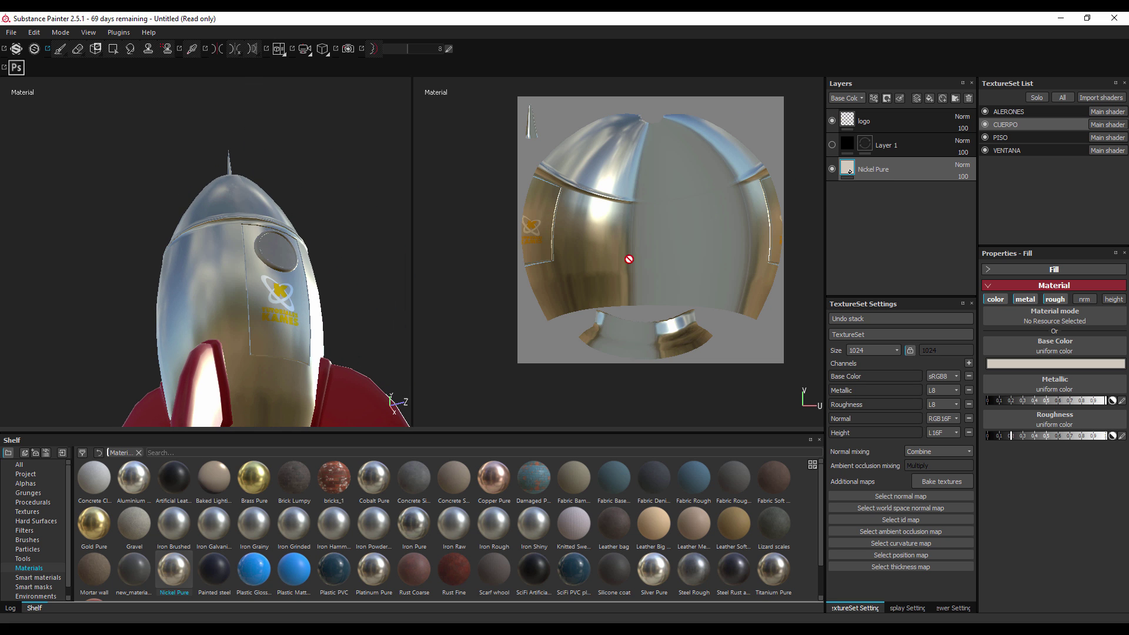
{"action": "mouse_move", "coordinate": [358, 253]}
{"action": "left_mouse_down", "text": "alt"}
{"action": "mouse_move", "coordinate": [387, 378]}
{"action": "mouse_move", "coordinate": [306, 295]}
{"action": "left_mouse_up", "text": "alt"}
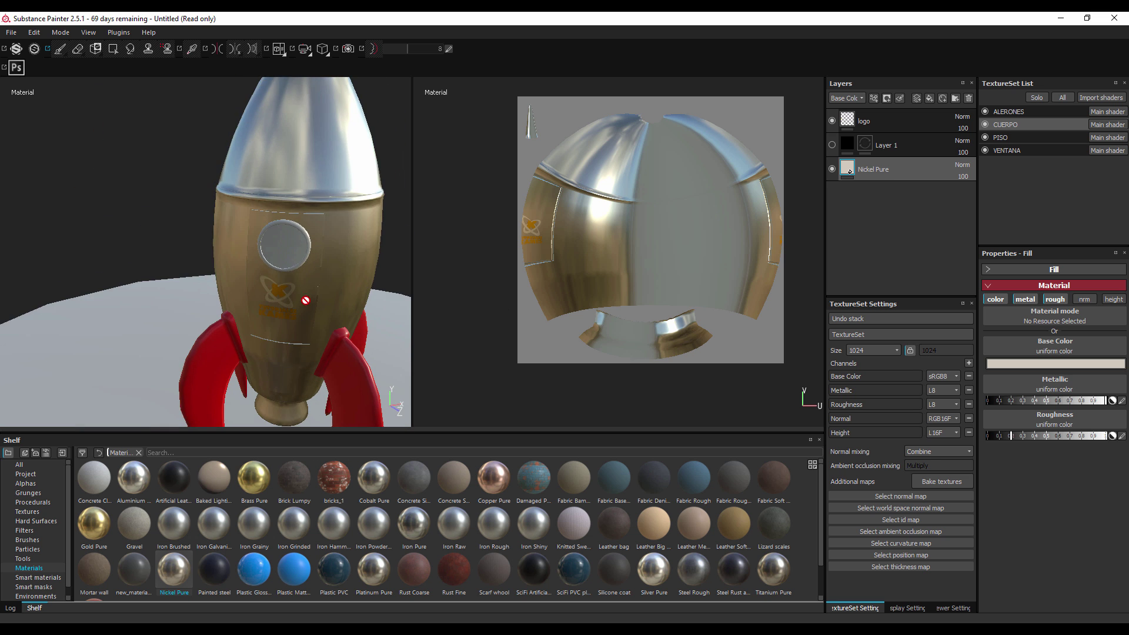
{"action": "scroll", "coordinate": [306, 295], "scroll_direction": "down", "scroll_amount": 3}
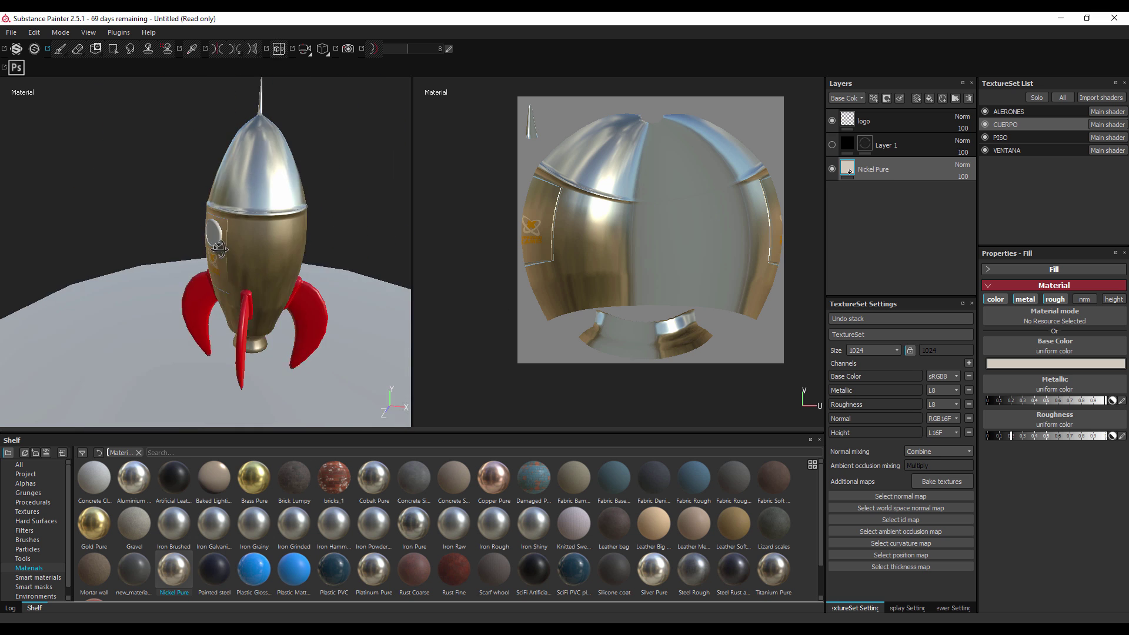
{"action": "mouse_move", "coordinate": [228, 222]}
{"action": "left_mouse_down", "text": "alt"}
{"action": "mouse_move", "coordinate": [312, 250]}
{"action": "mouse_move", "coordinate": [157, 262]}
{"action": "left_mouse_up", "text": "alt"}
{"action": "scroll", "coordinate": [157, 262], "scroll_direction": "up", "scroll_amount": 3}
{"action": "left_click_drag", "start_coordinate": [257, 466], "coordinate": [254, 293]}
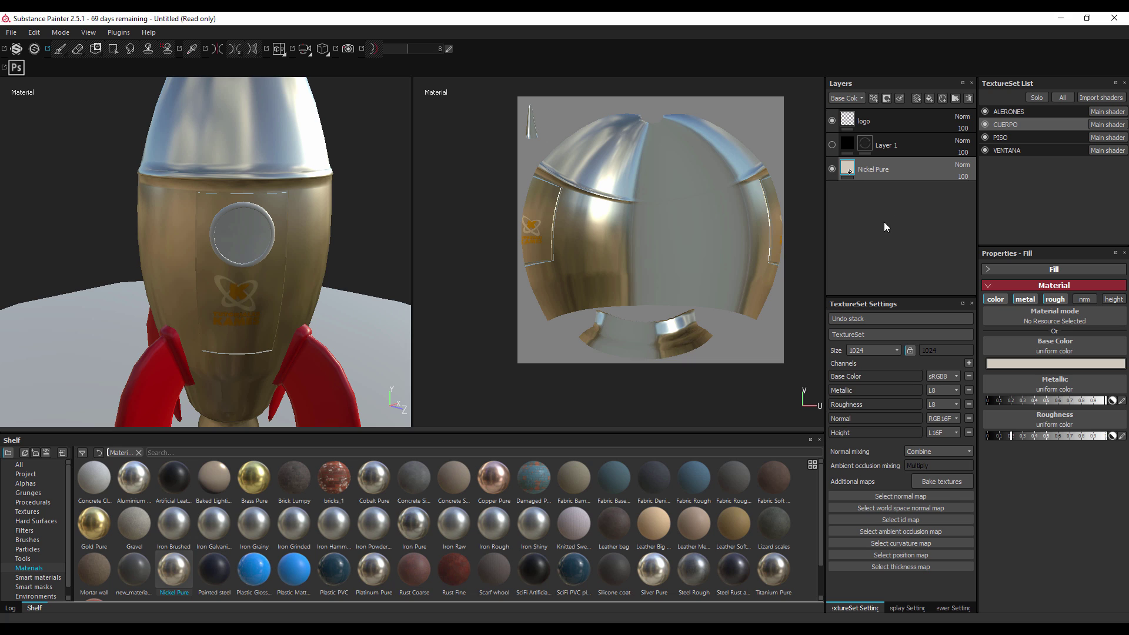
{"action": "left_click", "coordinate": [943, 99]}
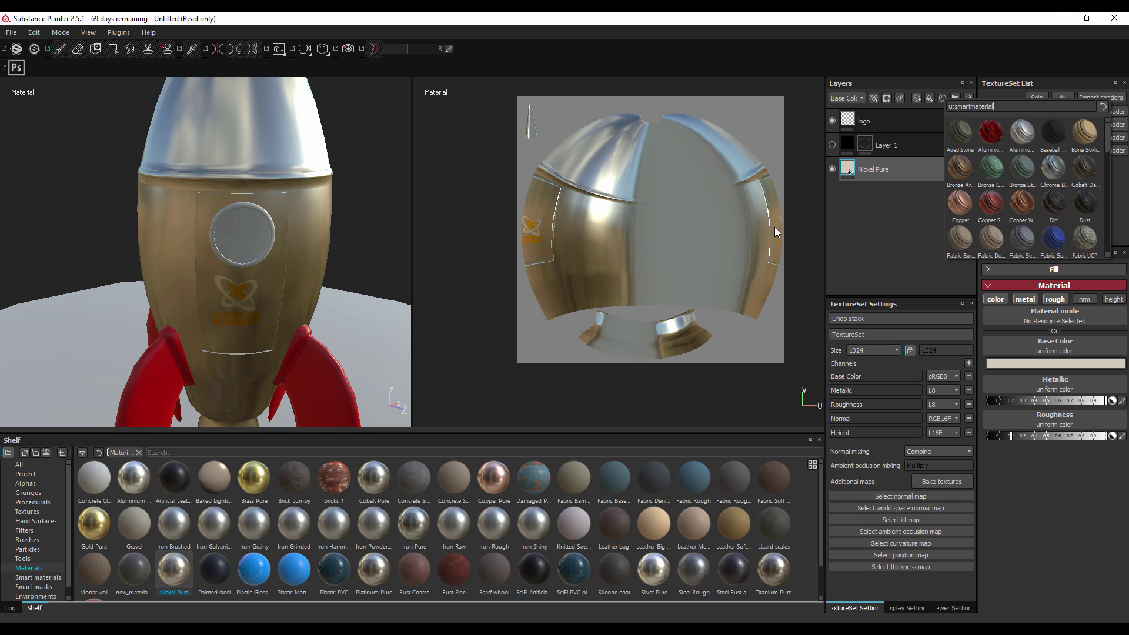
{"action": "left_click", "coordinate": [334, 256]}
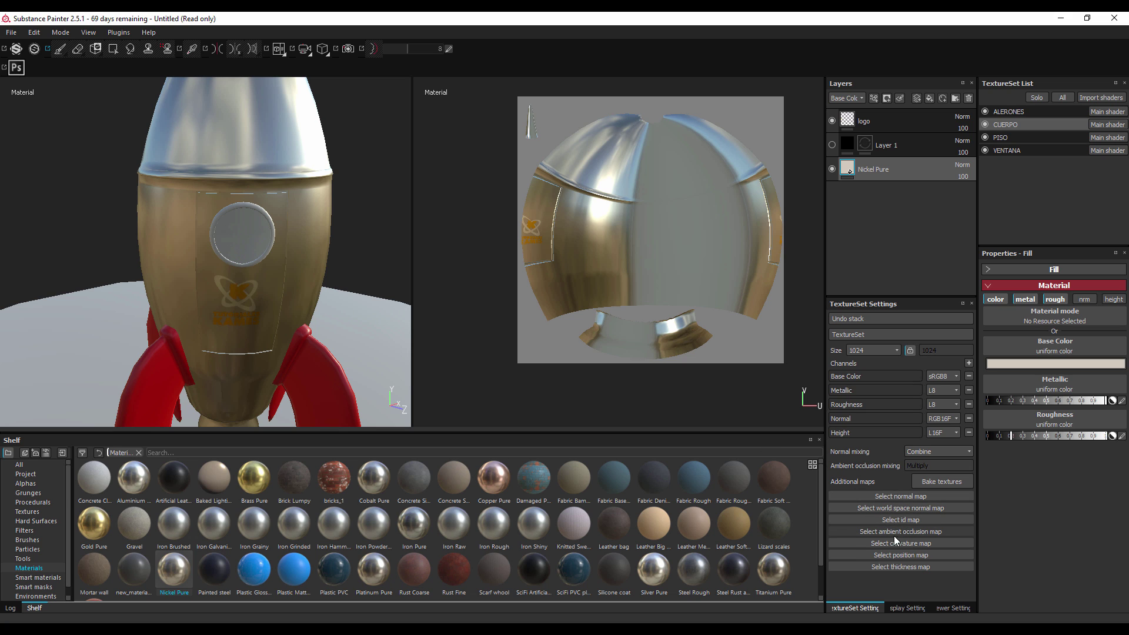
- Create Folder 1, move logo, Layer 1 and Nickel Pure into it, and collapse it
{"action": "left_click", "coordinate": [900, 151]}
{"action": "left_click", "coordinate": [954, 99]}
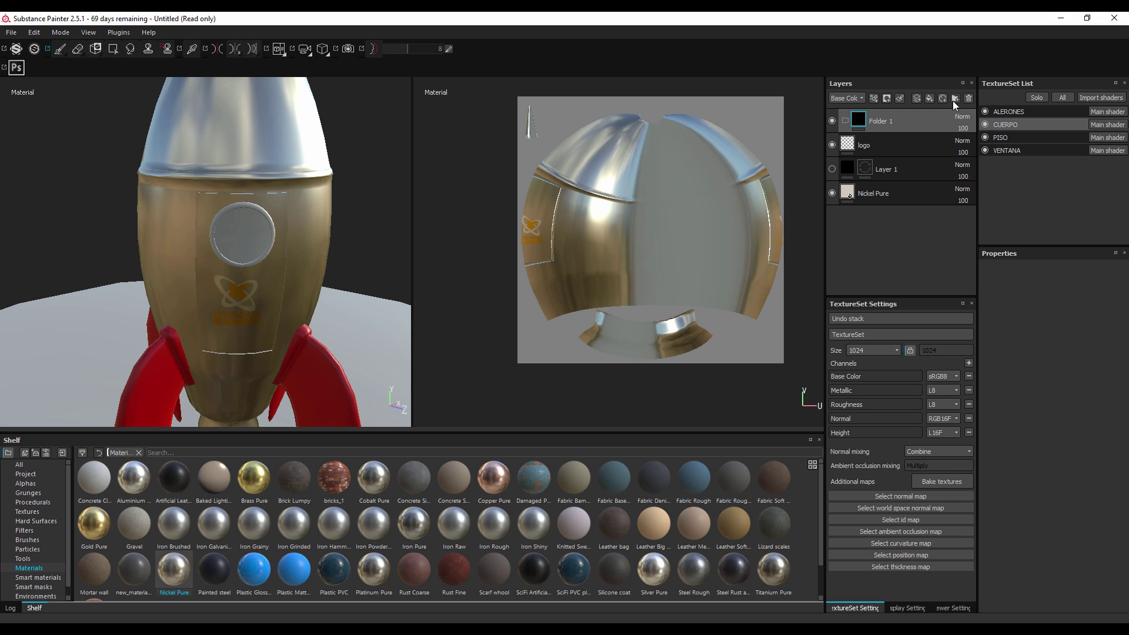
{"action": "left_click", "coordinate": [882, 152]}
{"action": "left_click", "coordinate": [887, 189], "text": "shift"}
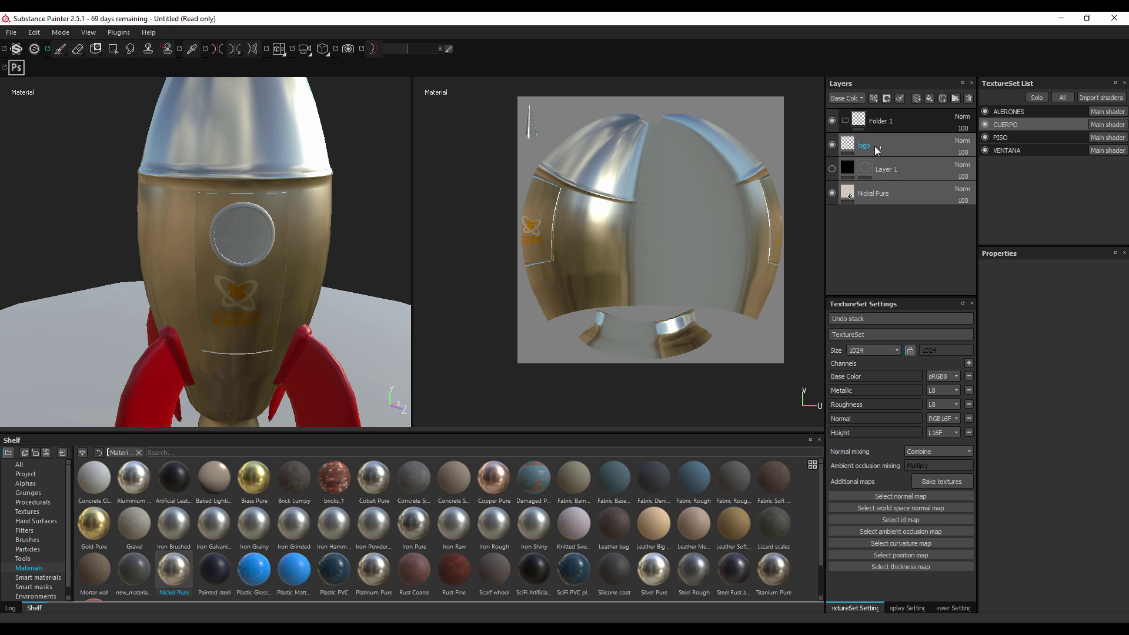
{"action": "left_click_drag", "start_coordinate": [887, 189], "coordinate": [859, 124]}
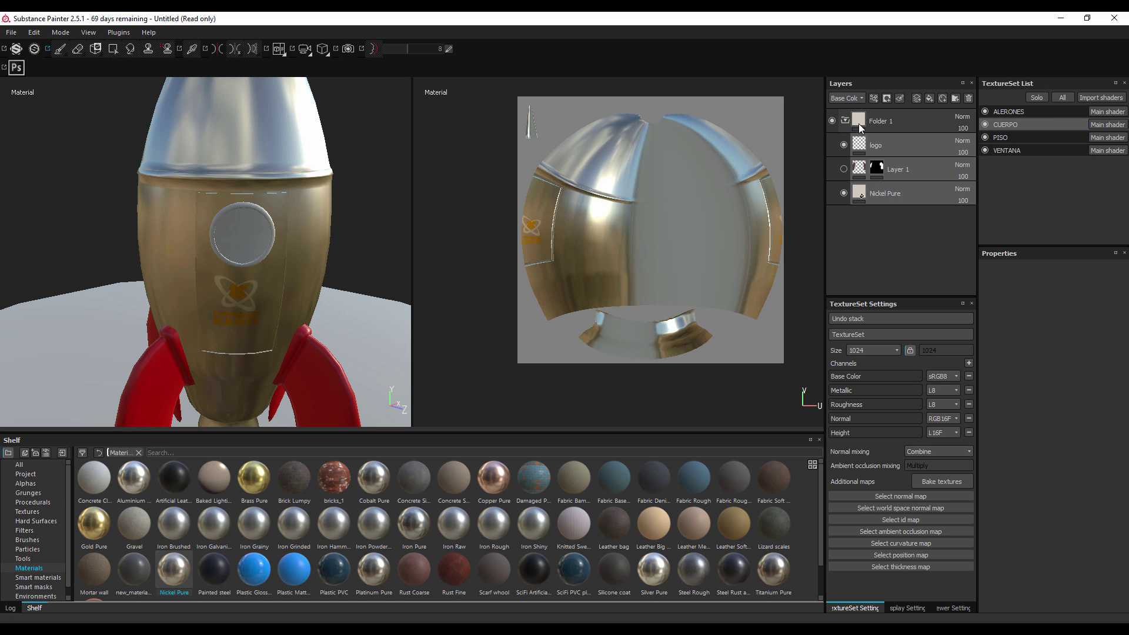
{"action": "left_click", "coordinate": [846, 121]}
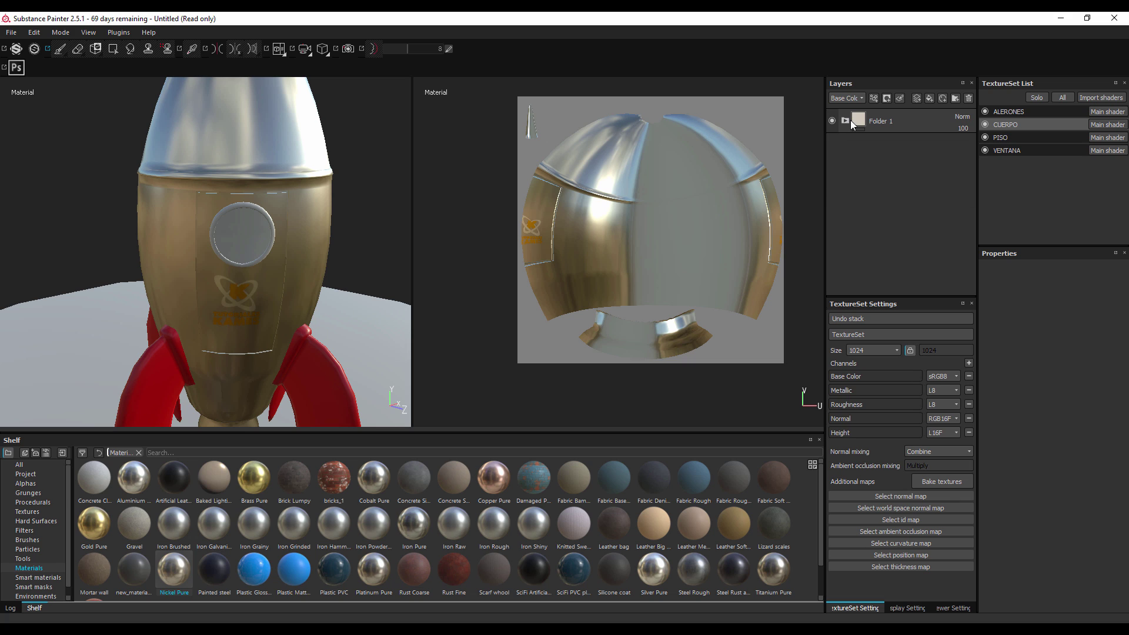
- Preview Folder 1's Metallic, Roughness and Height channels one after another
{"action": "left_click", "coordinate": [884, 124]}
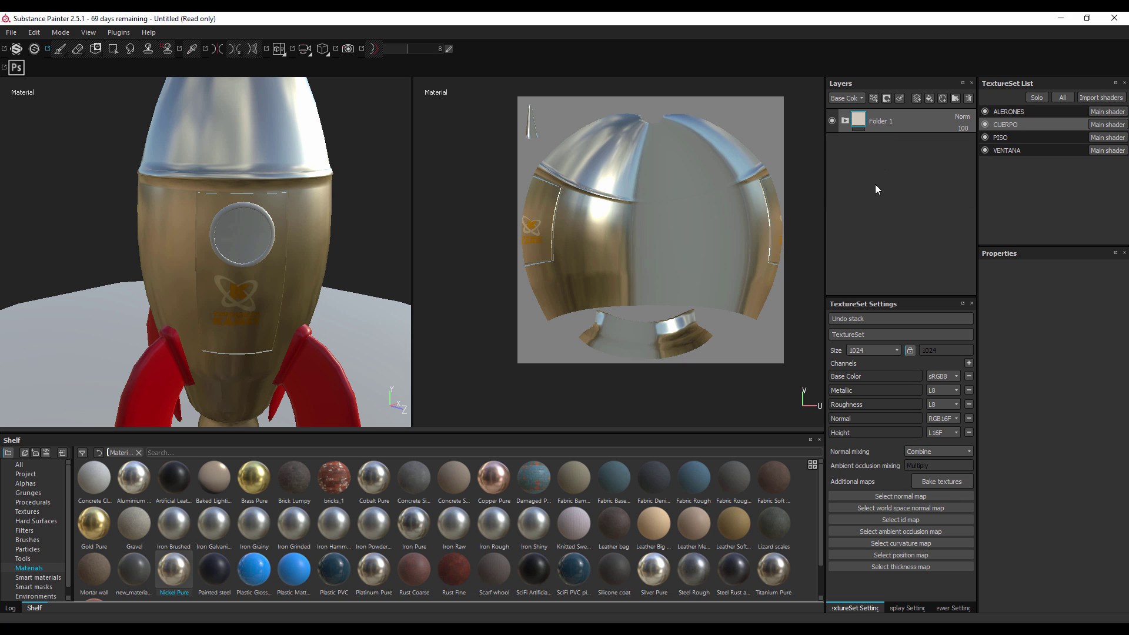
{"action": "left_click", "coordinate": [850, 104]}
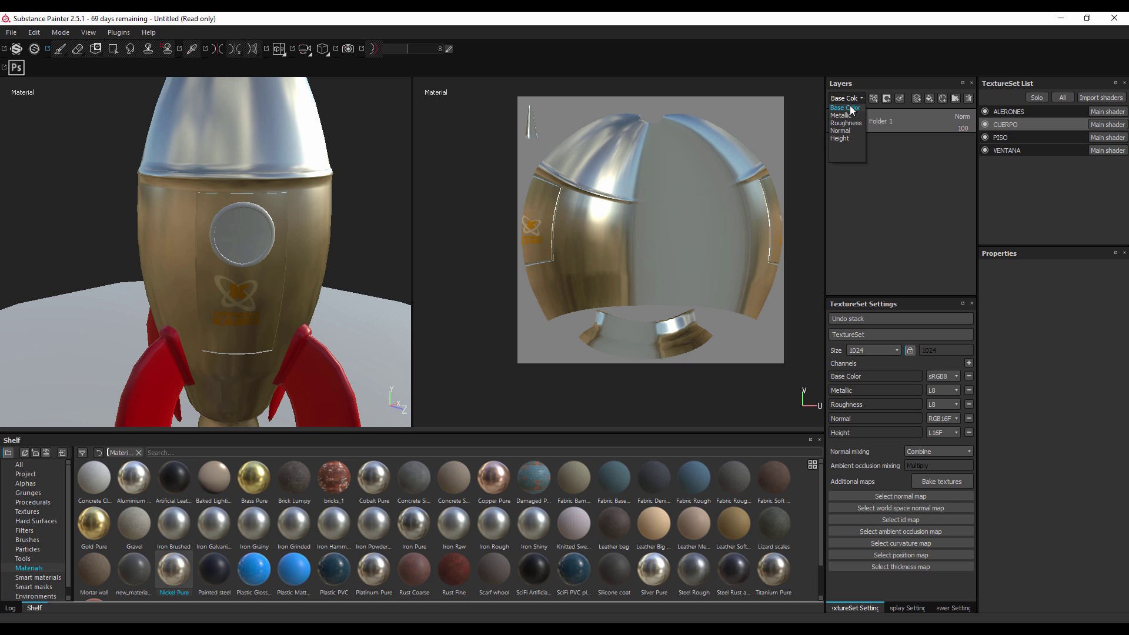
{"action": "left_click", "coordinate": [843, 115]}
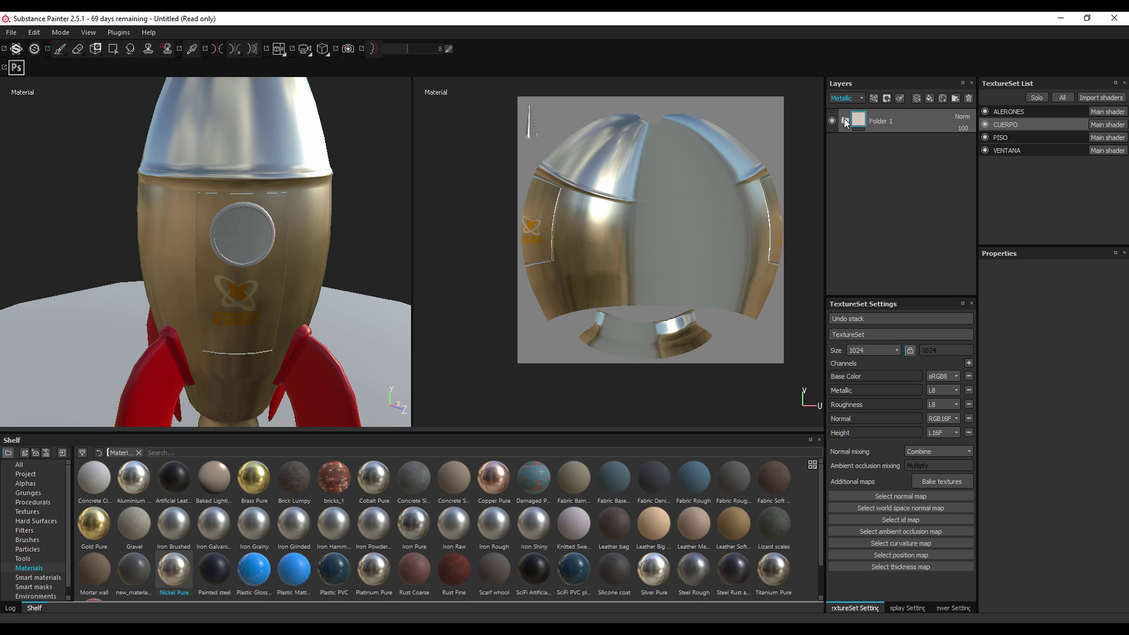
{"action": "left_click", "coordinate": [846, 98]}
{"action": "left_click", "coordinate": [844, 123]}
{"action": "left_click", "coordinate": [846, 98]}
{"action": "left_click", "coordinate": [843, 124]}
{"action": "left_click", "coordinate": [856, 99]}
{"action": "left_click", "coordinate": [841, 137]}
{"action": "left_click", "coordinate": [845, 99]}
- Check Folder 1's blend modes without changing them, then try dropping a concrete material onto the rocket
{"action": "left_click", "coordinate": [962, 117]}
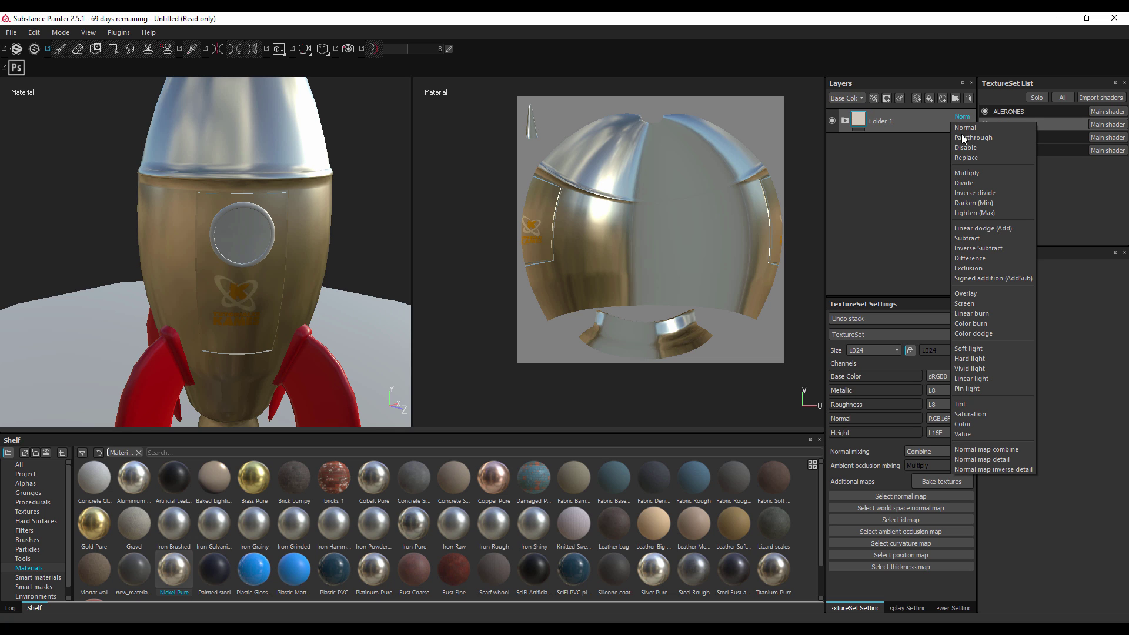
{"action": "left_click", "coordinate": [862, 252]}
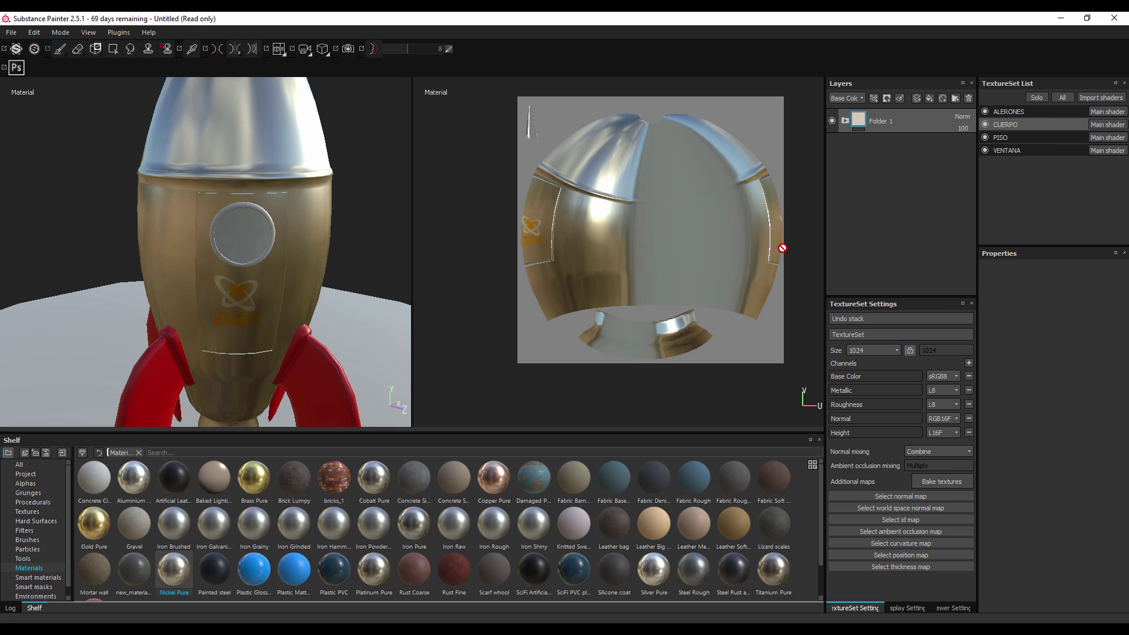
{"action": "left_click_drag", "start_coordinate": [400, 488], "coordinate": [310, 382]}
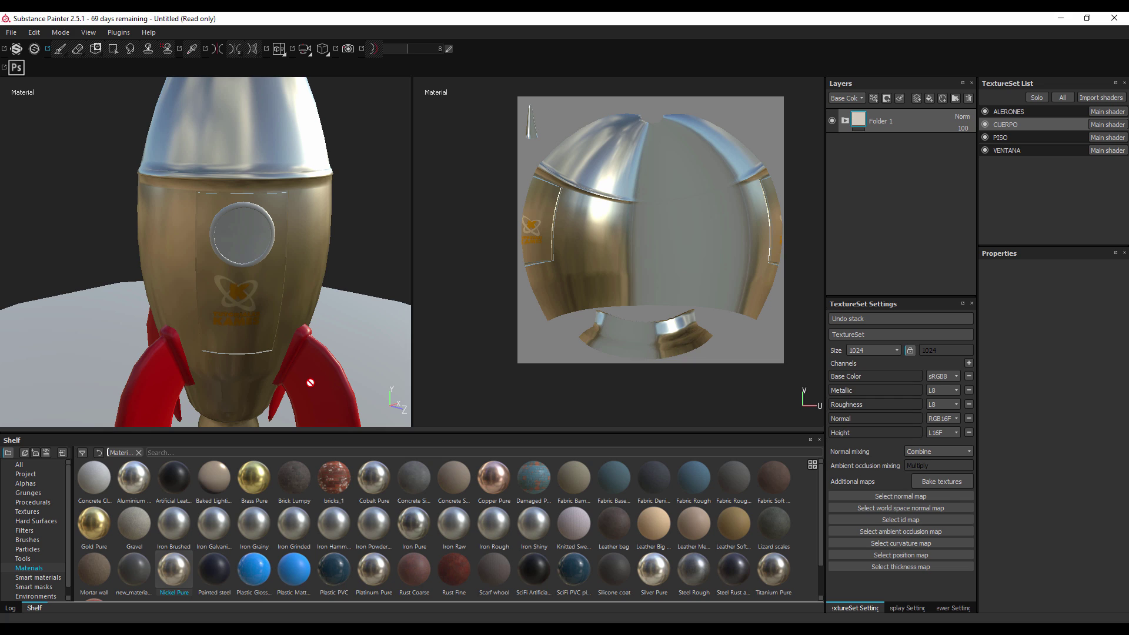